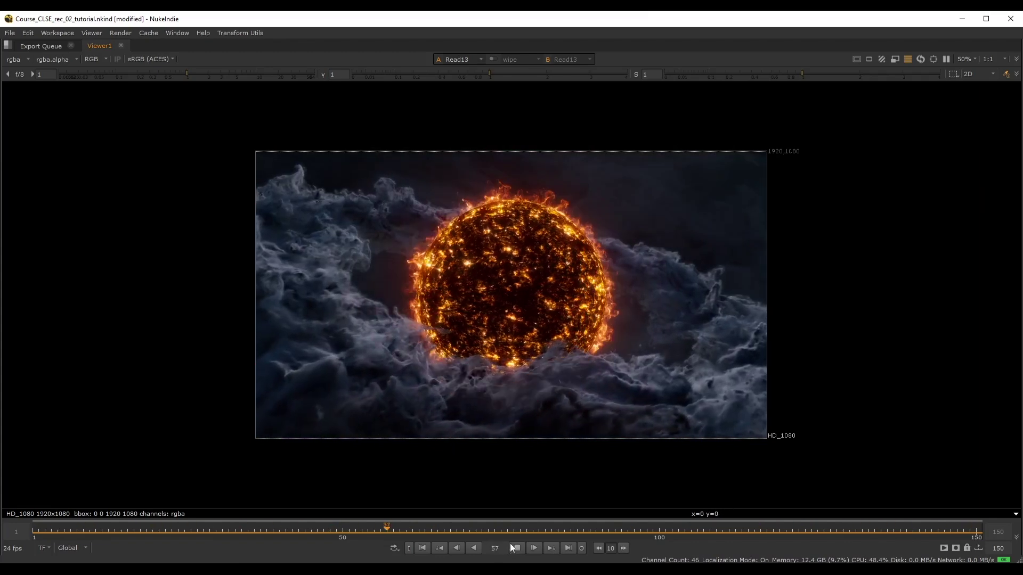
# - Scrub through the finished sun breakdown clip, then leave the full-screen viewer and scrub on to frame 95
pyautogui.moveTo(494, 533); pyautogui.dragTo(261, 521)
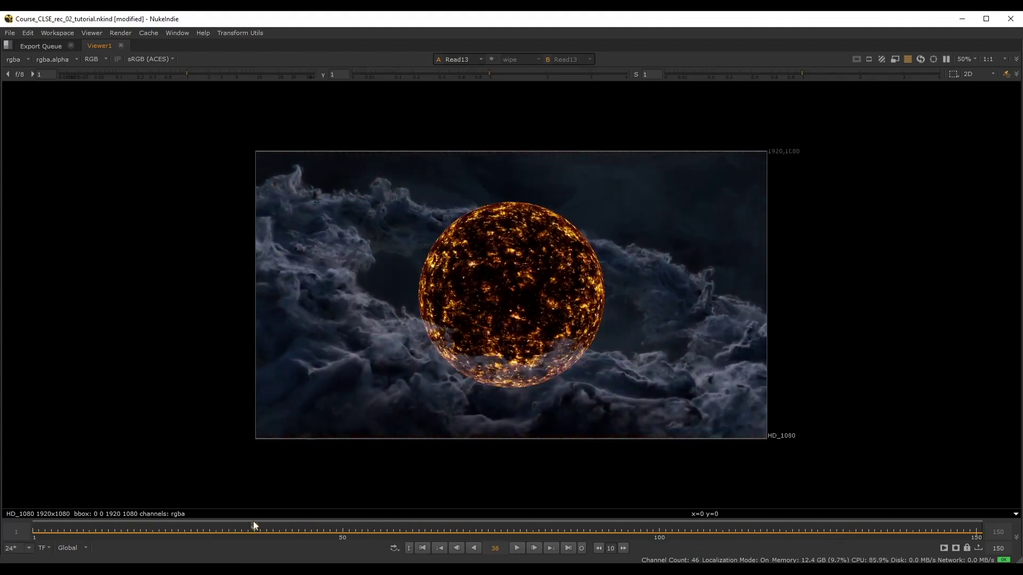
pyautogui.press('space')
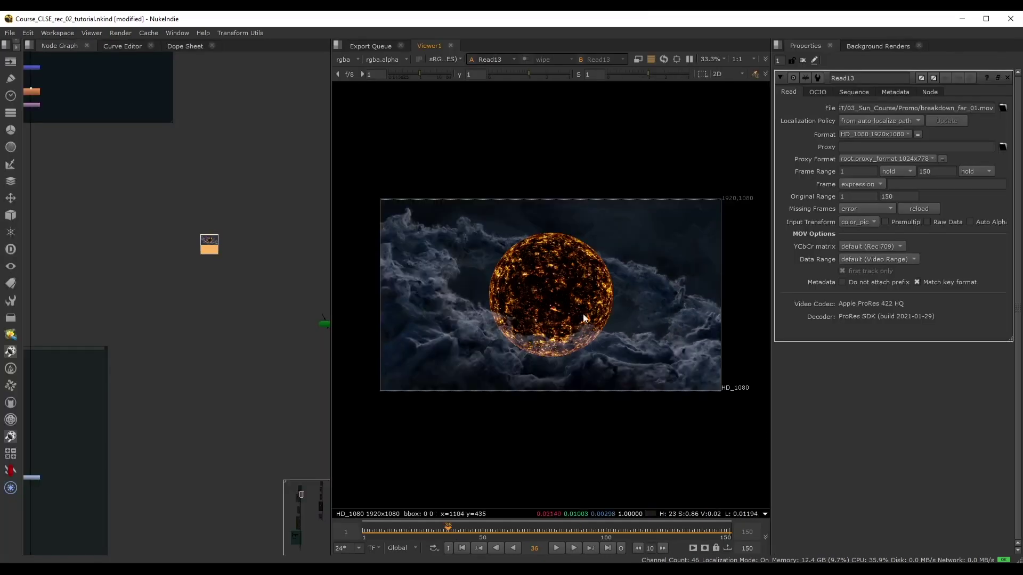
pyautogui.moveTo(415, 532); pyautogui.dragTo(594, 532)
# - Examine the node graph's overall group structure, then the topmost group's branches and the nodes where they merge
pyautogui.scroll(-10, 217, 176)
pyautogui.scroll(3, 187, 215)
pyautogui.moveTo(183, 149); pyautogui.dragTo(123, 198, button='middle')
pyautogui.scroll(-2, 154, 250)
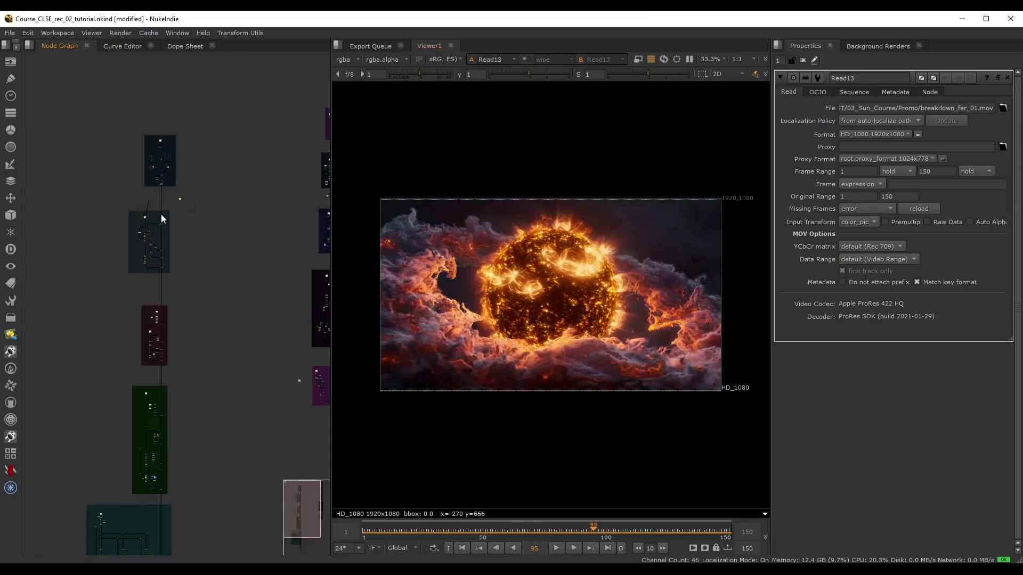
pyautogui.scroll(8, 155, 126)
pyautogui.moveTo(183, 232); pyautogui.dragTo(127, 144, button='middle')
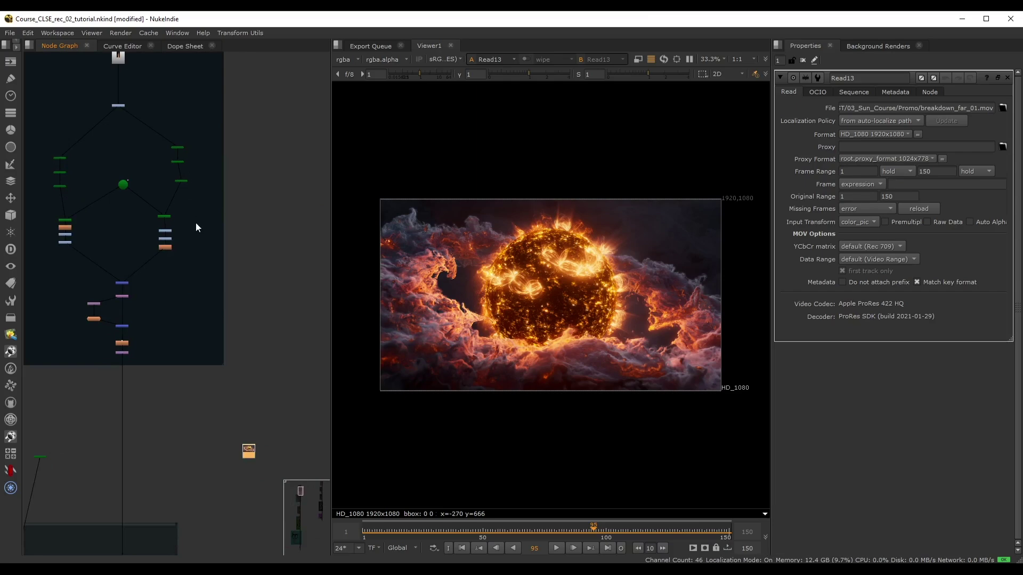
pyautogui.moveTo(221, 221); pyautogui.dragTo(238, 255, button='middle')
pyautogui.moveTo(162, 293); pyautogui.dragTo(182, 231, button='middle')
pyautogui.scroll(-1, 181, 231)
pyautogui.scroll(3, 179, 224)
pyautogui.scroll(2, 170, 257)
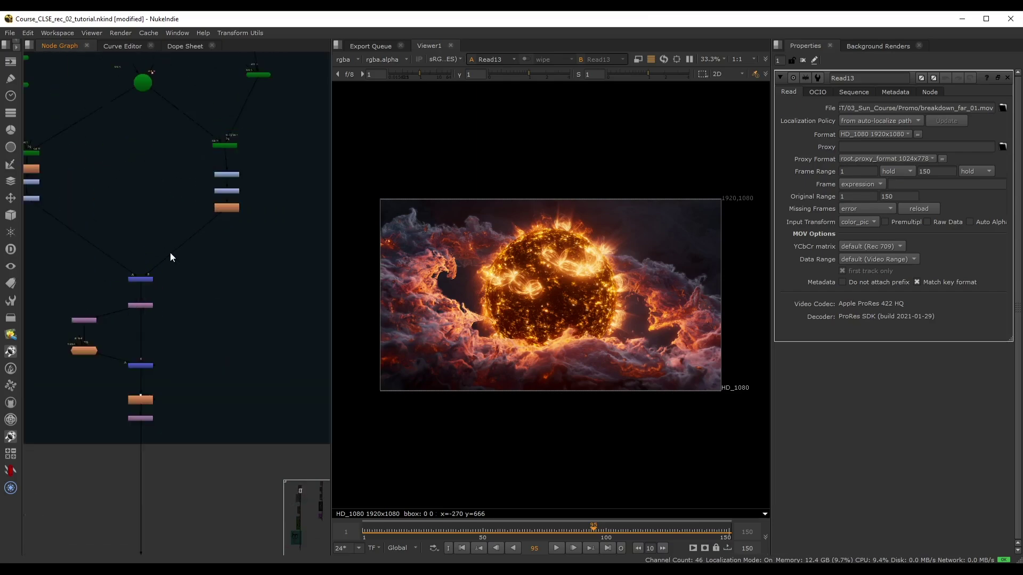
# - View the output of Merge19, where the two flare branches join, and inspect the flare closely
pyautogui.moveTo(105, 285); pyautogui.dragTo(198, 251)
pyautogui.press('1')
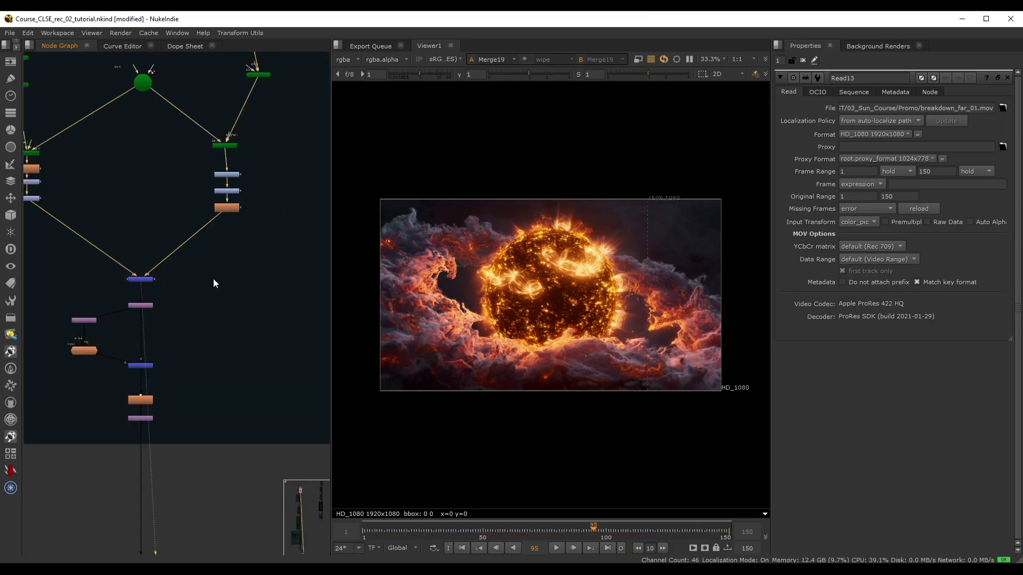
pyautogui.scroll(-1, 454, 269)
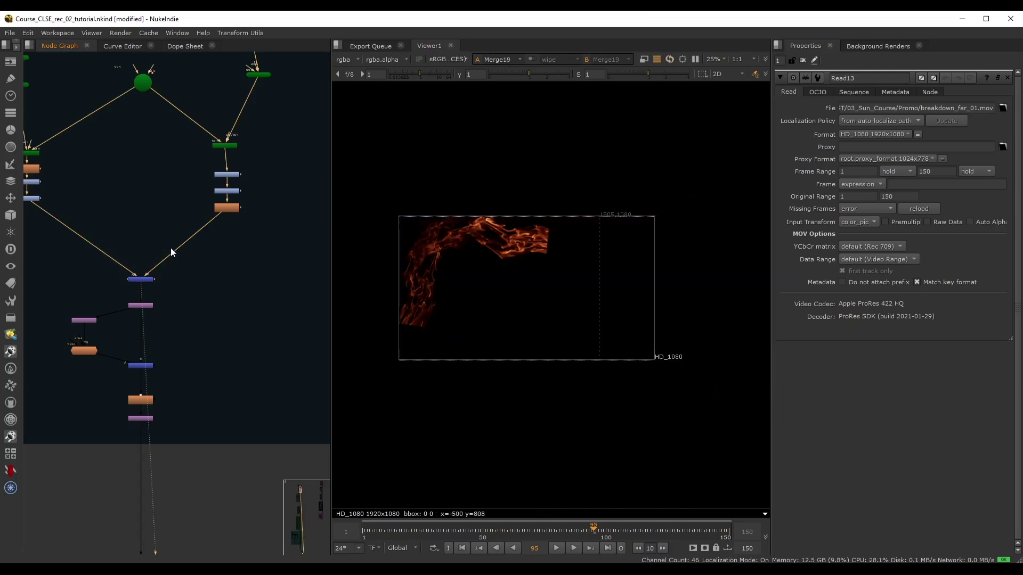
pyautogui.scroll(-2, 168, 278)
pyautogui.moveTo(177, 297); pyautogui.dragTo(216, 202, button='middle')
pyautogui.scroll(2, 457, 255)
pyautogui.moveTo(462, 262); pyautogui.dragTo(451, 253, button='middle')
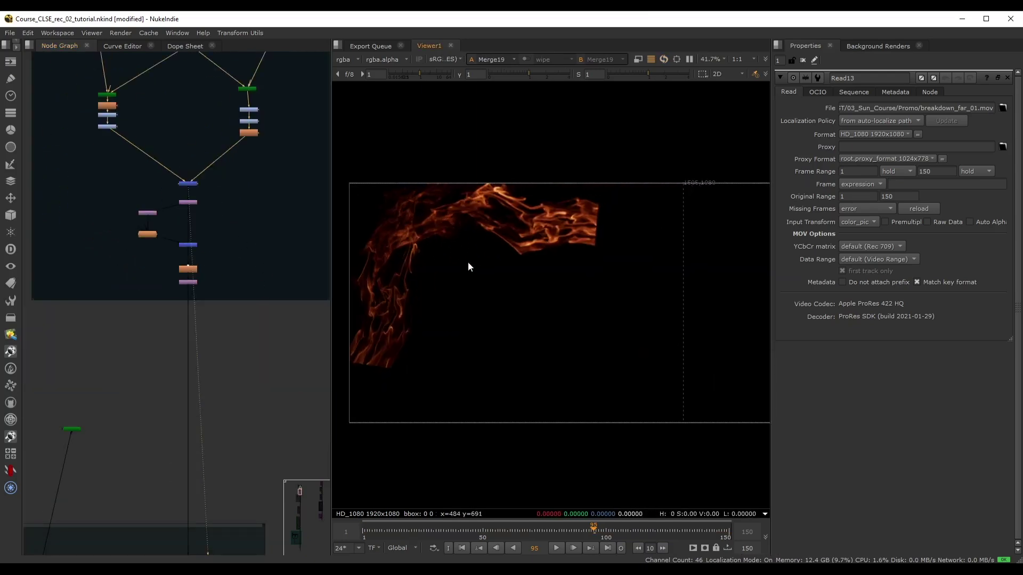
# - View the output of Crop15, the last node of the flare group, to inspect the flare with its glow
pyautogui.moveTo(159, 275); pyautogui.dragTo(225, 292)
pyautogui.press('1')
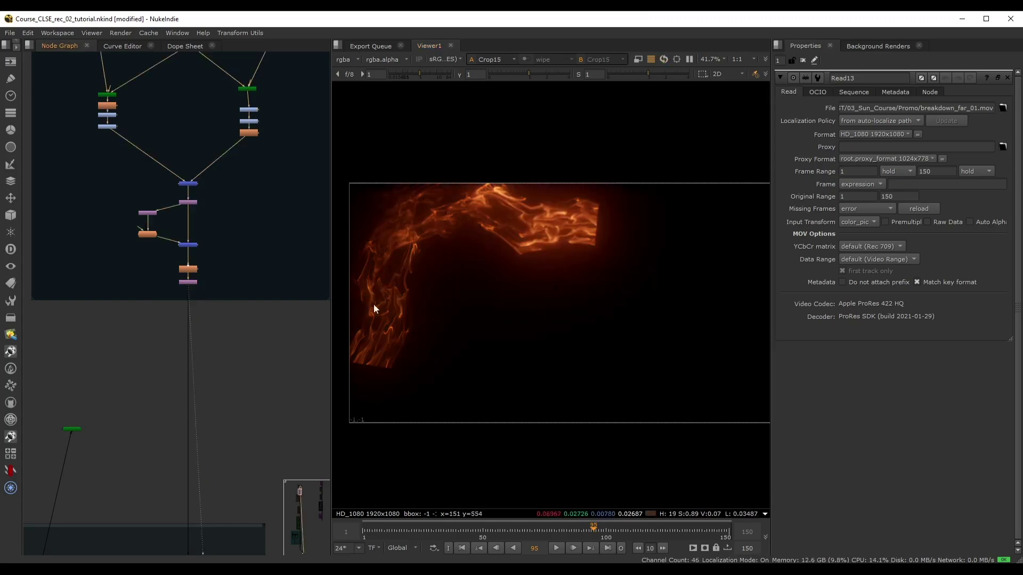
pyautogui.hotkey('ctrl', 'z')
pyautogui.moveTo(168, 281); pyautogui.dragTo(219, 291)
pyautogui.press('1')
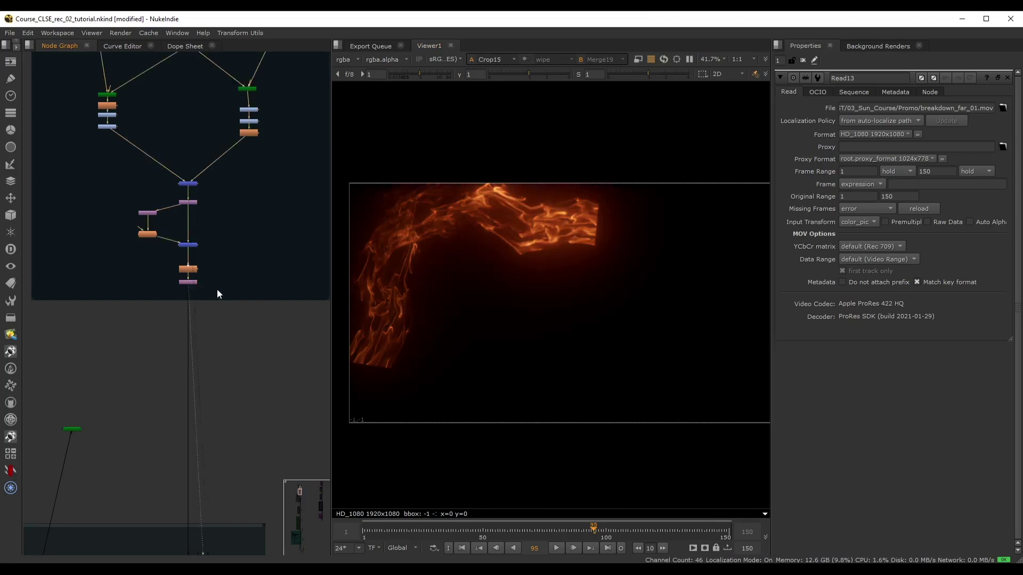
pyautogui.scroll(5, 250, 254)
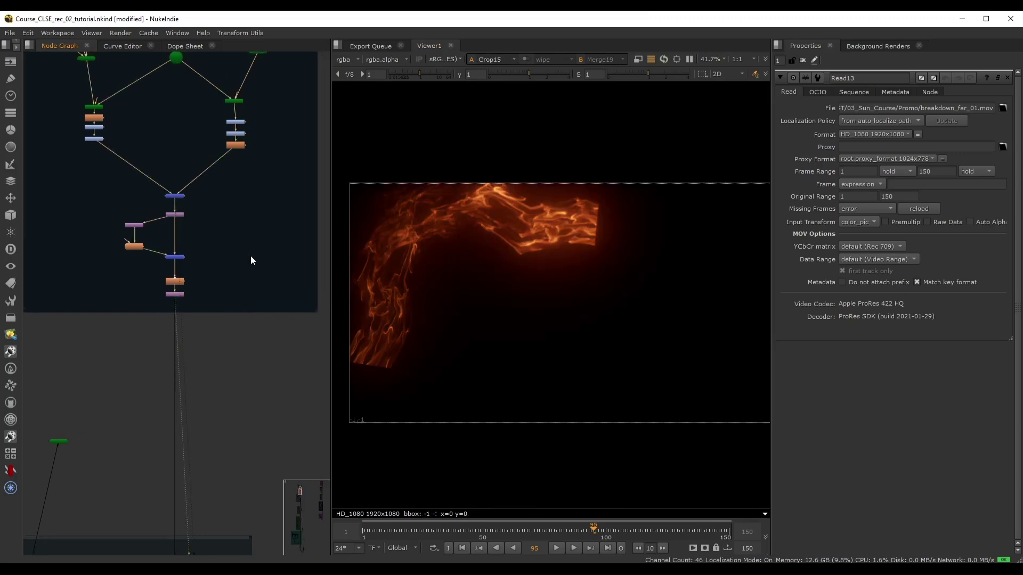
# - Add a Write node fed by Merge19 and view its output
pyautogui.press('w')
pyautogui.moveTo(267, 274); pyautogui.dragTo(145, 184)
pyautogui.press('1')
pyautogui.click(885, 119)
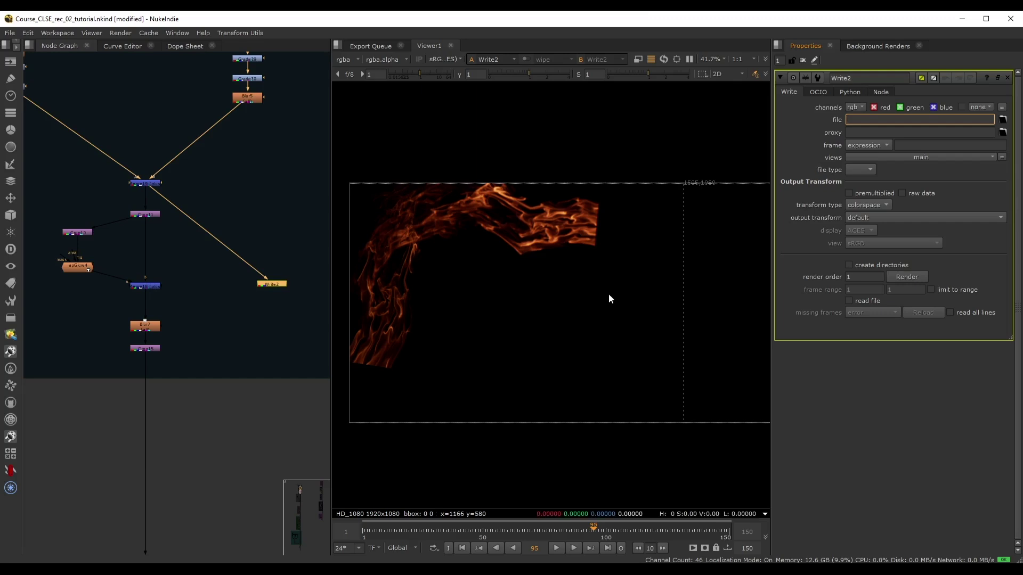
pyautogui.click(273, 284)
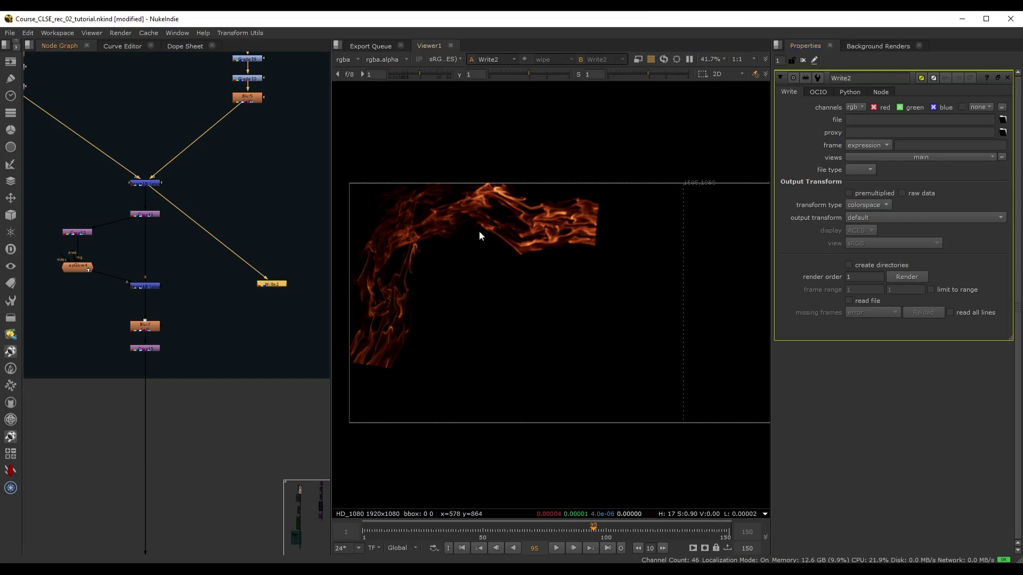
# - Reconnect the Write node's input to Crop15 and place the node just below the flare group's lower edge
pyautogui.moveTo(278, 286); pyautogui.dragTo(272, 367)
pyautogui.moveTo(148, 190); pyautogui.dragTo(154, 350)
pyautogui.moveTo(260, 366); pyautogui.dragTo(244, 389)
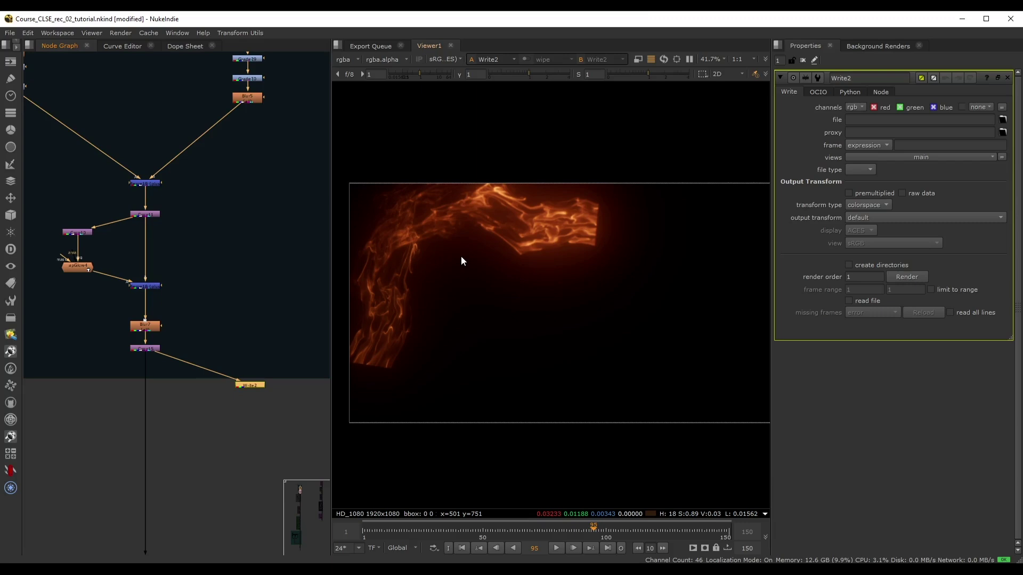
# - Compare the Merge19 and Crop15 outputs in the viewer, scrubbing to frame 124 and back to frame 101
pyautogui.click(140, 183)
pyautogui.press('1')
pyautogui.moveTo(513, 532); pyautogui.dragTo(665, 530)
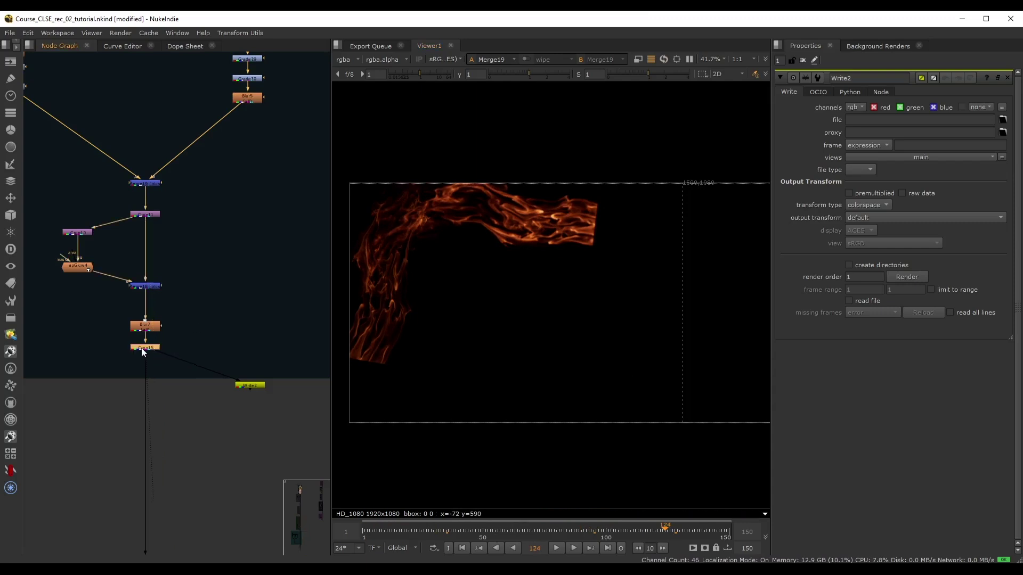
pyautogui.press('1')
pyautogui.click(411, 529)
pyautogui.moveTo(397, 529); pyautogui.dragTo(607, 531)
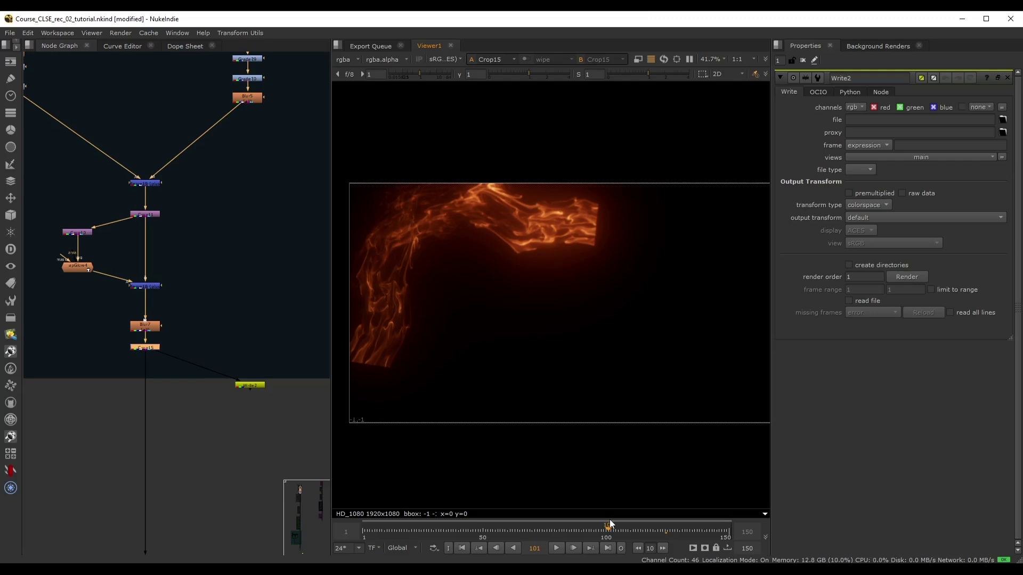
# - Delete the Write node from the node graph
pyautogui.moveTo(204, 406); pyautogui.dragTo(277, 363)
pyautogui.press('Delete')
pyautogui.scroll(-5, 187, 369)
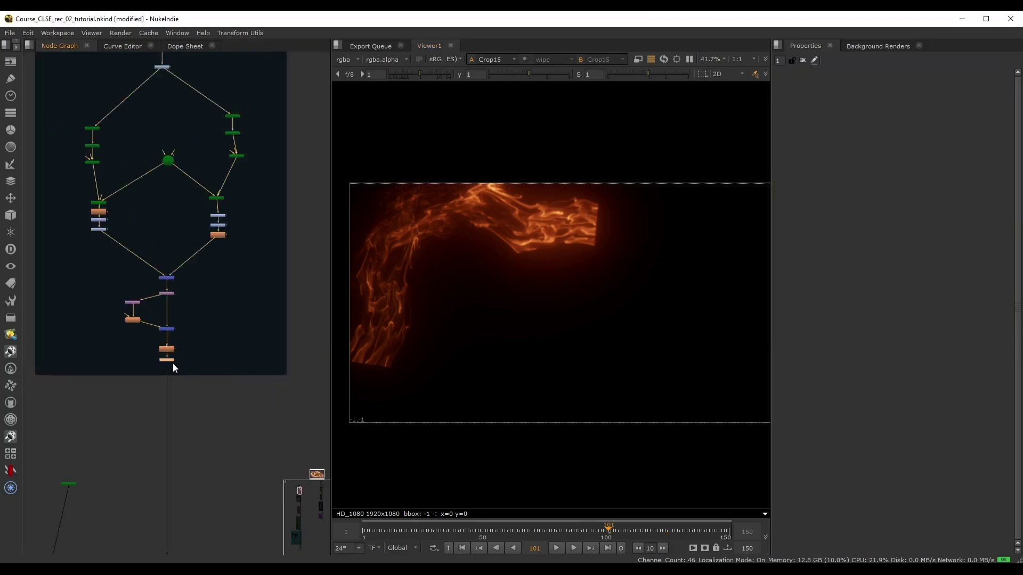
# - View Merge19 and Crop15 in turn to compare the flare before and after the glow
pyautogui.moveTo(179, 369); pyautogui.dragTo(248, 305, button='middle')
pyautogui.scroll(3, 235, 269)
pyautogui.scroll(1, 229, 245)
pyautogui.click(244, 211)
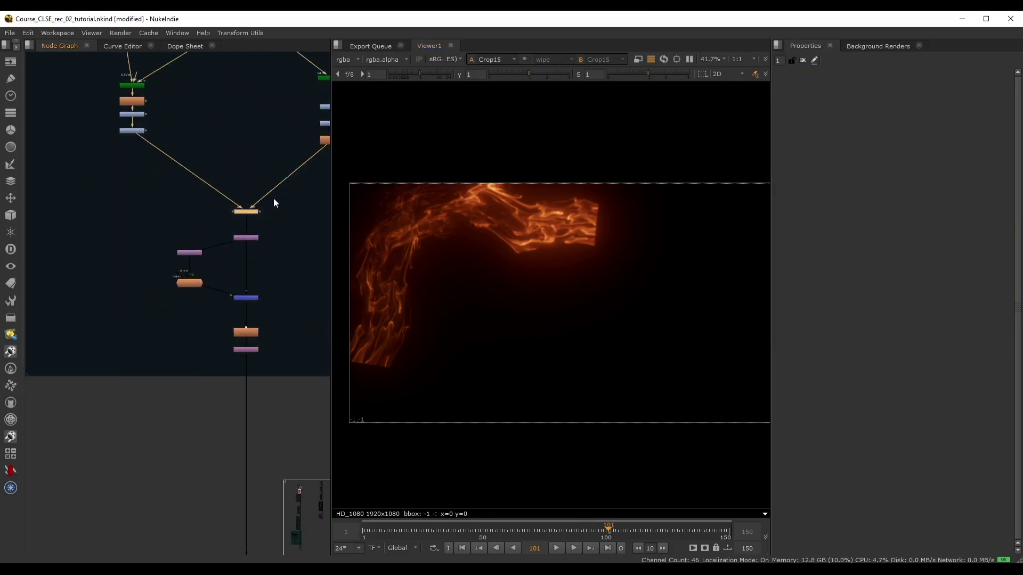
pyautogui.press('1')
pyautogui.click(246, 349)
pyautogui.press('1')
# - View the output of Grade22 in the Surface group to inspect the flare cut out by the sun's shape
pyautogui.scroll(-3, 219, 338)
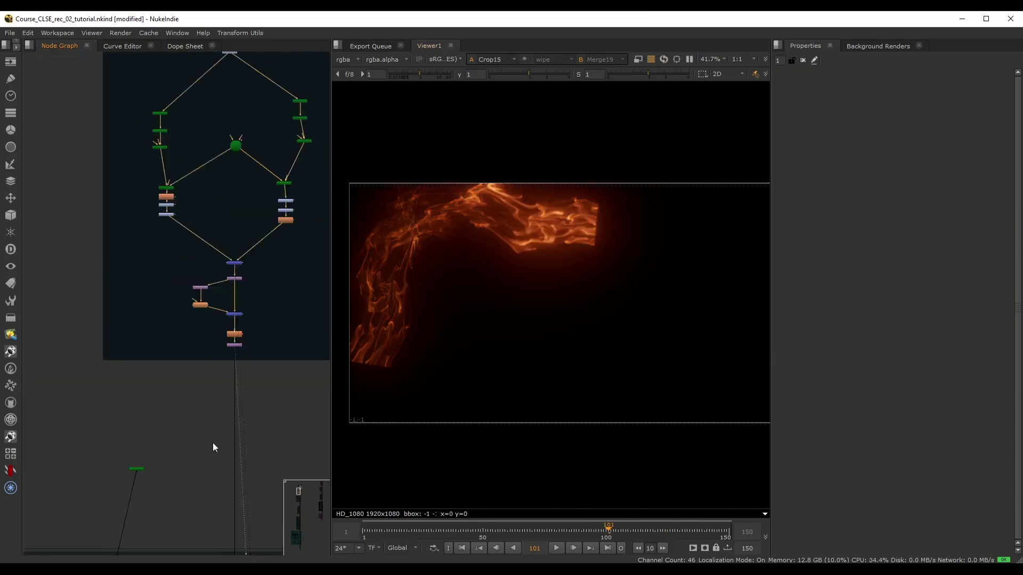
pyautogui.moveTo(209, 470); pyautogui.dragTo(215, 214, button='middle')
pyautogui.moveTo(202, 377); pyautogui.dragTo(261, 436)
pyautogui.press('1')
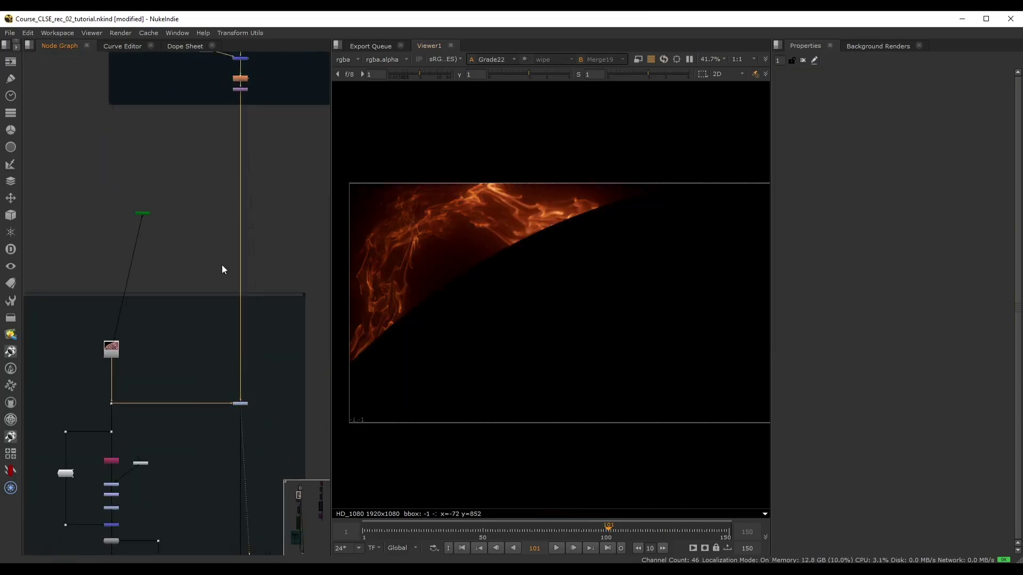
# - View the output of Merge1 in the Surface group to inspect the sun surface combined with the flare
pyautogui.moveTo(221, 467); pyautogui.dragTo(226, 196, button='middle')
pyautogui.moveTo(230, 329); pyautogui.dragTo(259, 363)
pyautogui.press('1')
pyautogui.scroll(-2, 266, 221)
pyautogui.moveTo(258, 167); pyautogui.dragTo(226, 324, button='middle')
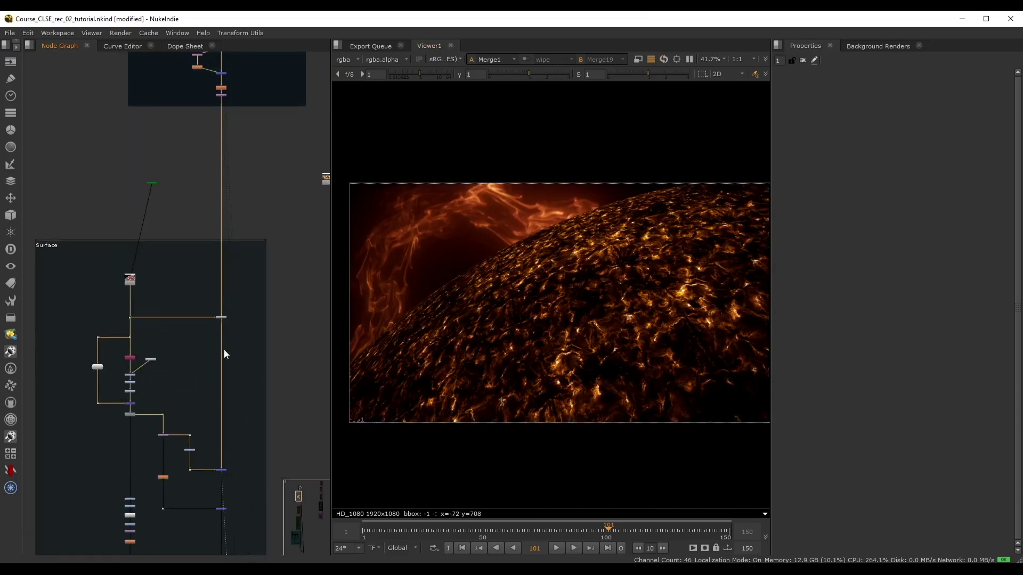
pyautogui.scroll(-2, 226, 347)
pyautogui.moveTo(240, 378); pyautogui.dragTo(222, 424, button='middle')
pyautogui.scroll(3, 193, 270)
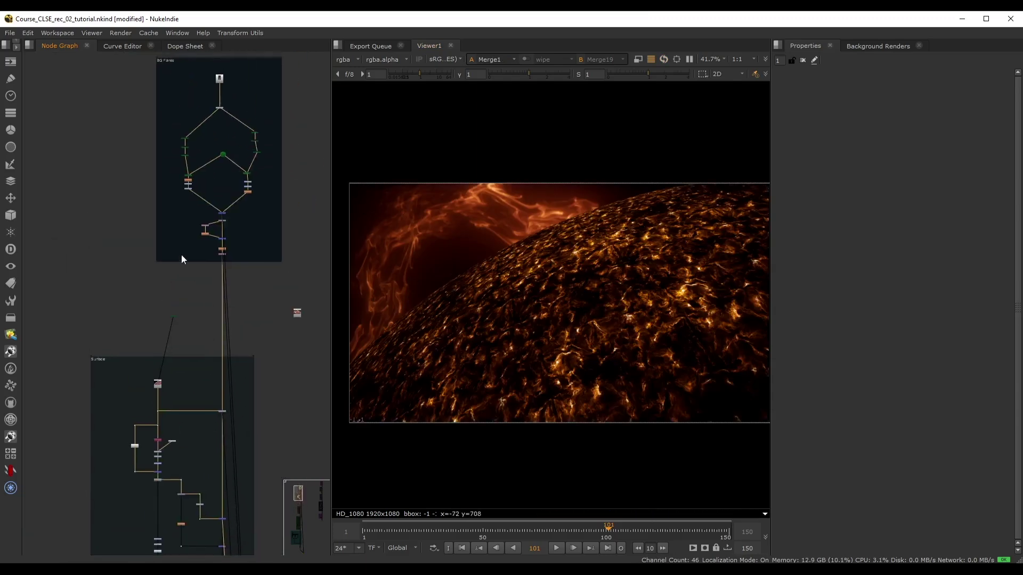
# - Return to the flare group and view Merge19, followed by Crop15, as the two stages of the breakdown
pyautogui.click(250, 182)
pyautogui.scroll(2, 261, 199)
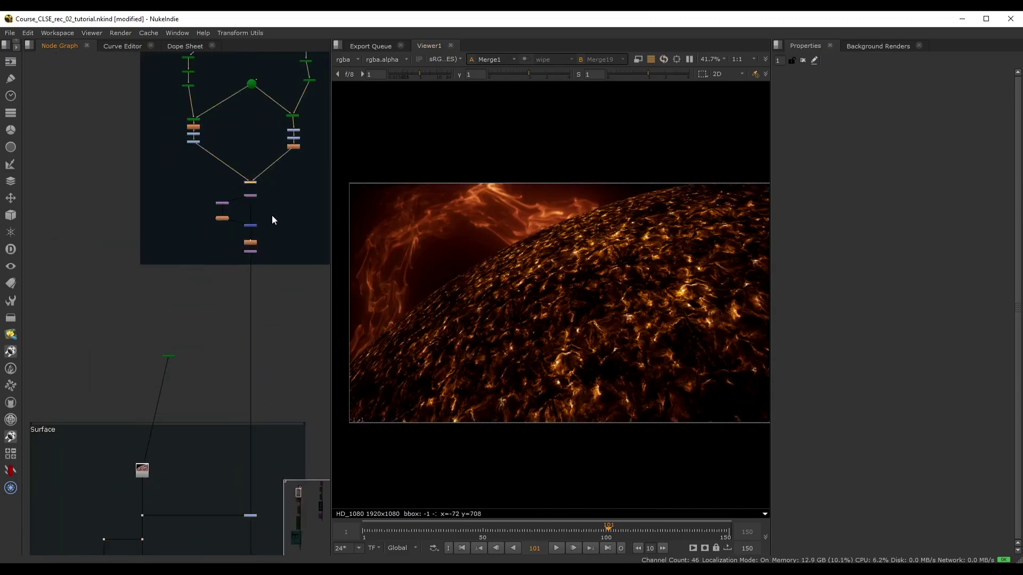
pyautogui.scroll(2, 168, 161)
pyautogui.press('1')
pyautogui.moveTo(222, 265); pyautogui.dragTo(270, 284)
pyautogui.press('1')
pyautogui.moveTo(83, 199); pyautogui.dragTo(153, 219, button='middle')
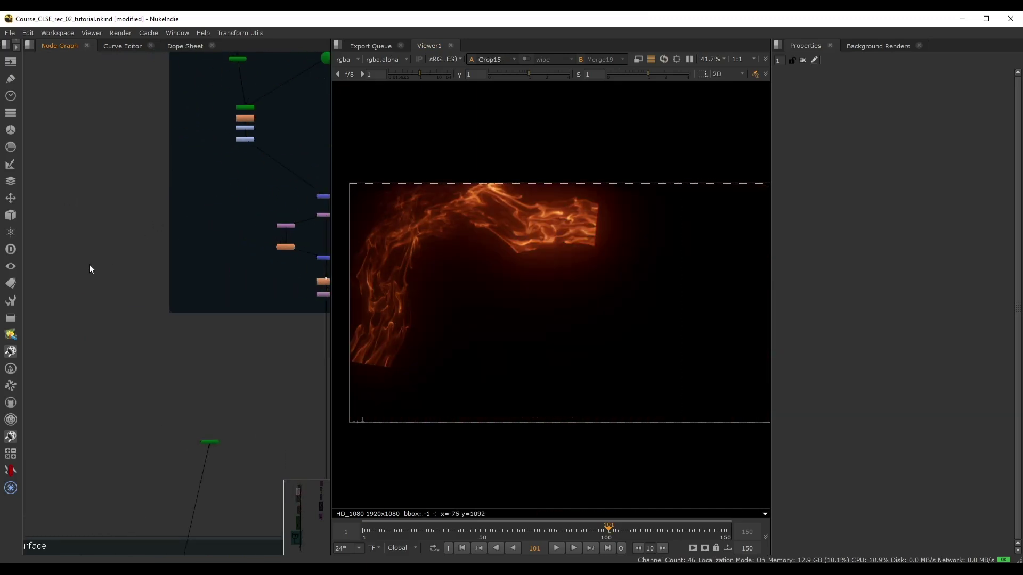
# - Create an unconnected Merge node in the empty area beside the flare group
pyautogui.press('m')
pyautogui.scroll(2, 76, 279)
pyautogui.scroll(-3, 75, 279)
pyautogui.moveTo(102, 253); pyautogui.dragTo(124, 279, button='middle')
pyautogui.scroll(5, 92, 293)
pyautogui.scroll(-5, 92, 292)
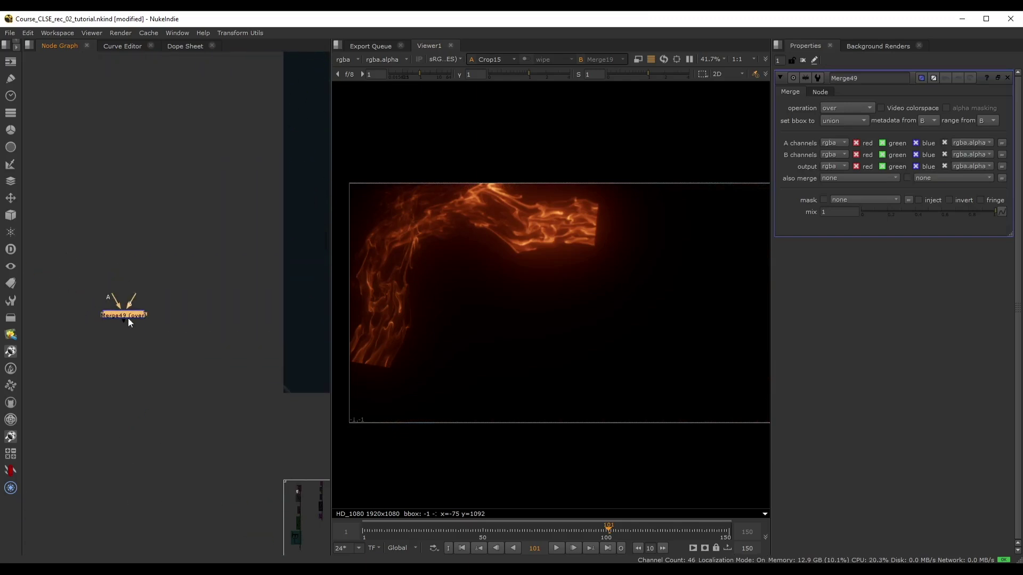
# - Connect the new Merge node's B input to Merge19 and move the node slightly lower
pyautogui.moveTo(87, 304); pyautogui.dragTo(271, 234)
pyautogui.scroll(3, 58, 297)
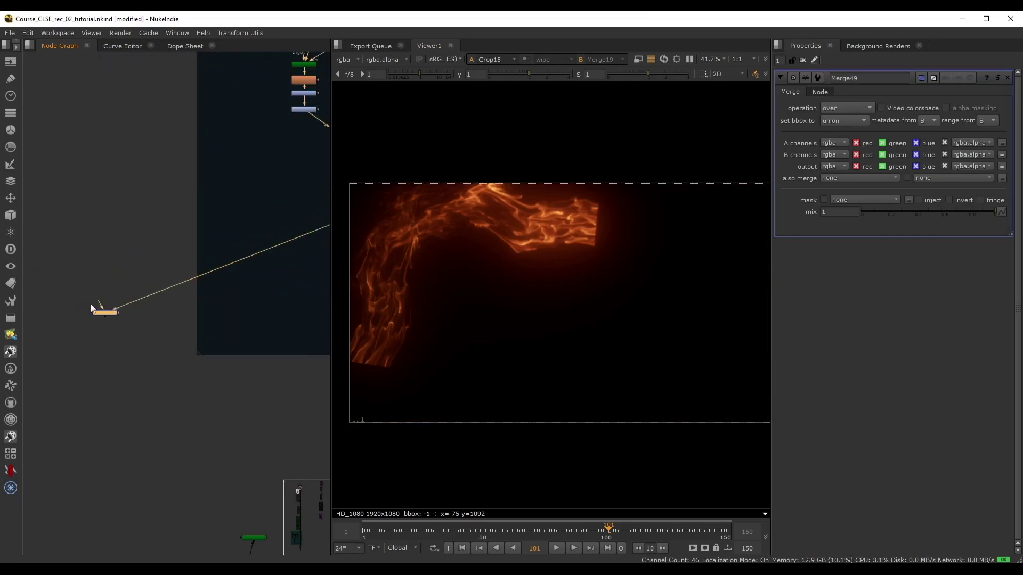
pyautogui.moveTo(109, 312); pyautogui.dragTo(105, 337)
pyautogui.moveTo(122, 335); pyautogui.dragTo(74, 228, button='middle')
pyautogui.scroll(-1, 75, 228)
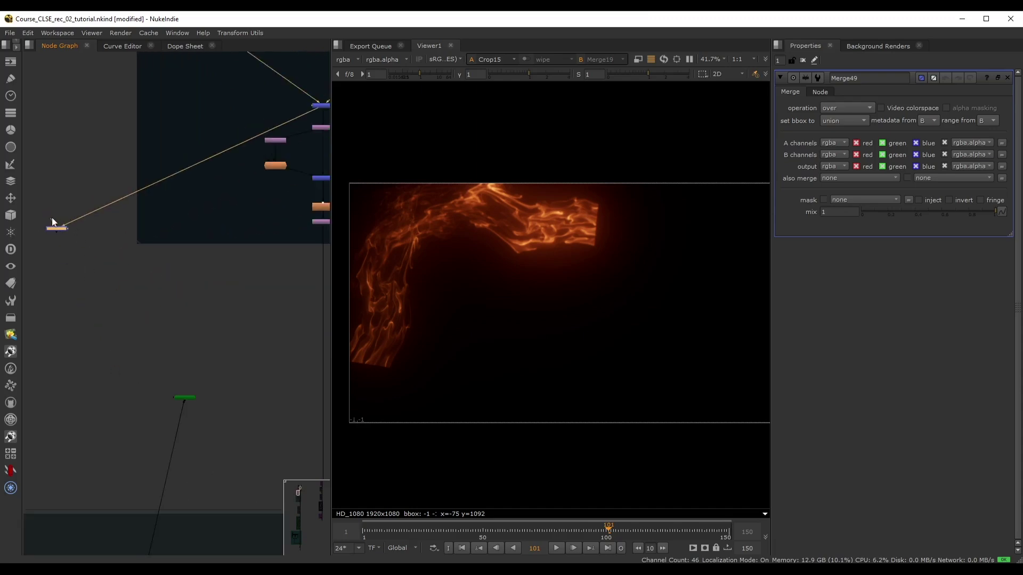
# - Connect the new Merge node's A input to Crop15 and view the combined result
pyautogui.scroll(4, 53, 222)
pyautogui.scroll(-4, 84, 273)
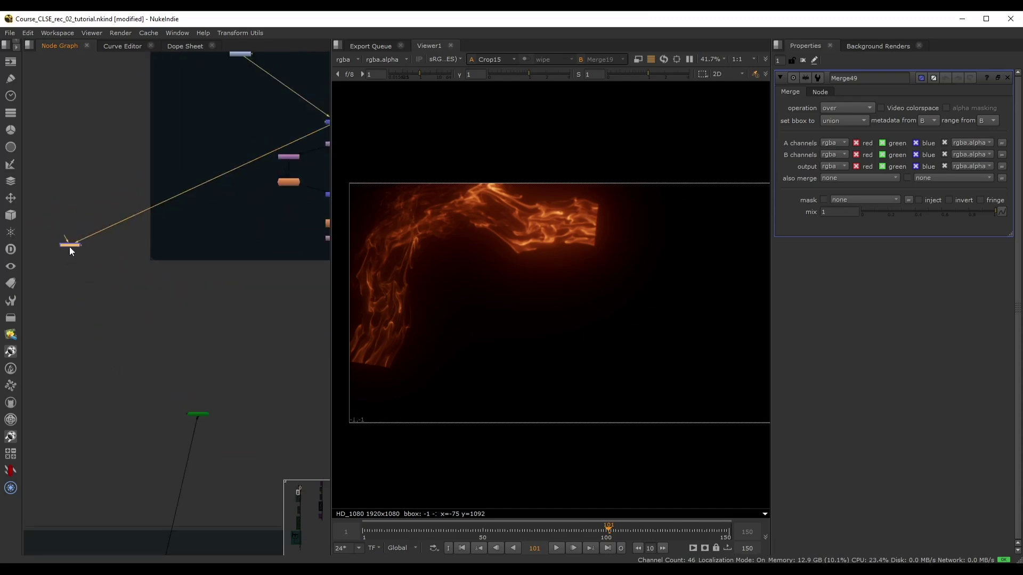
pyautogui.scroll(-4, 106, 275)
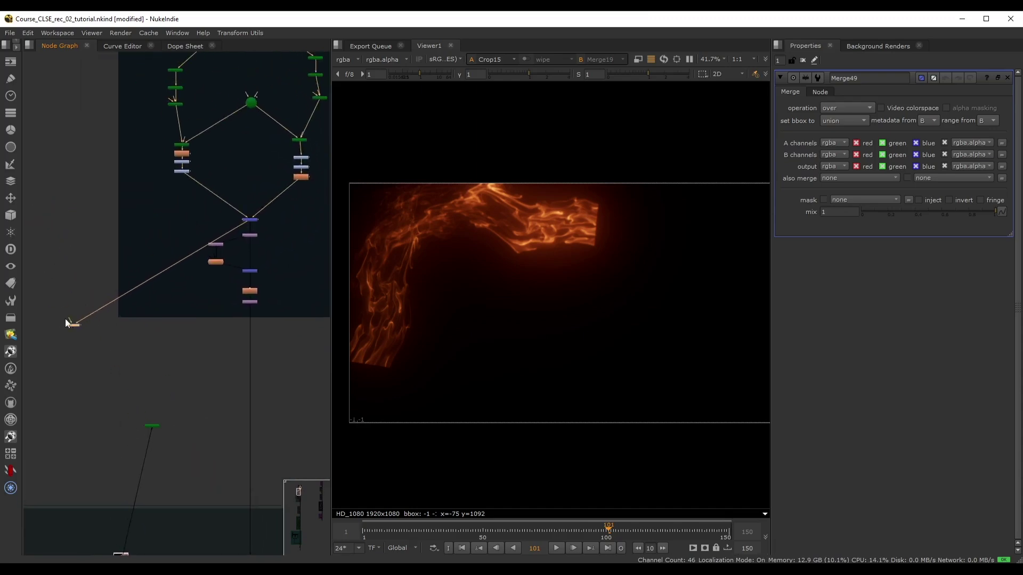
pyautogui.moveTo(135, 312); pyautogui.dragTo(251, 302)
pyautogui.scroll(5, 80, 365)
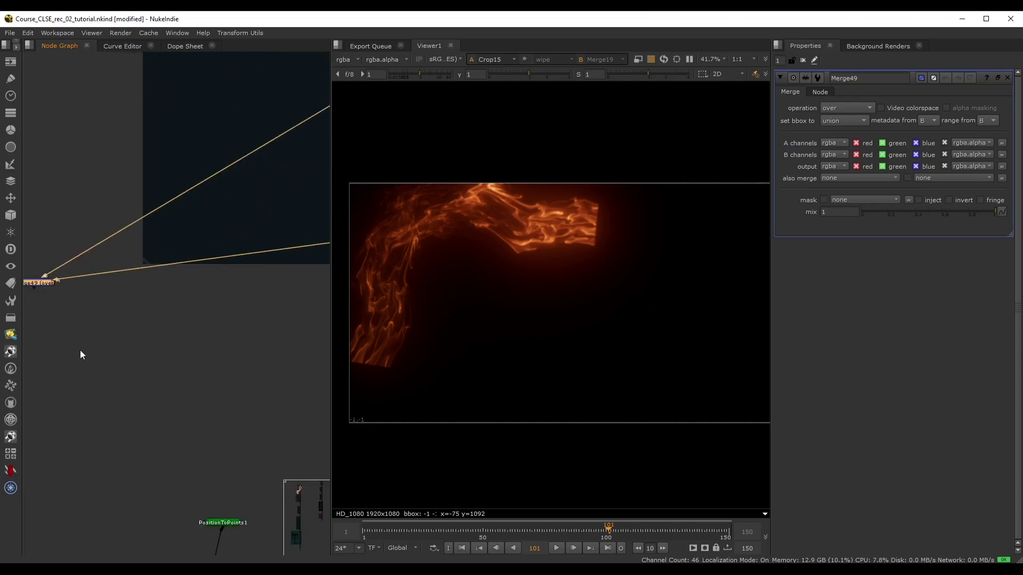
pyautogui.press('1')
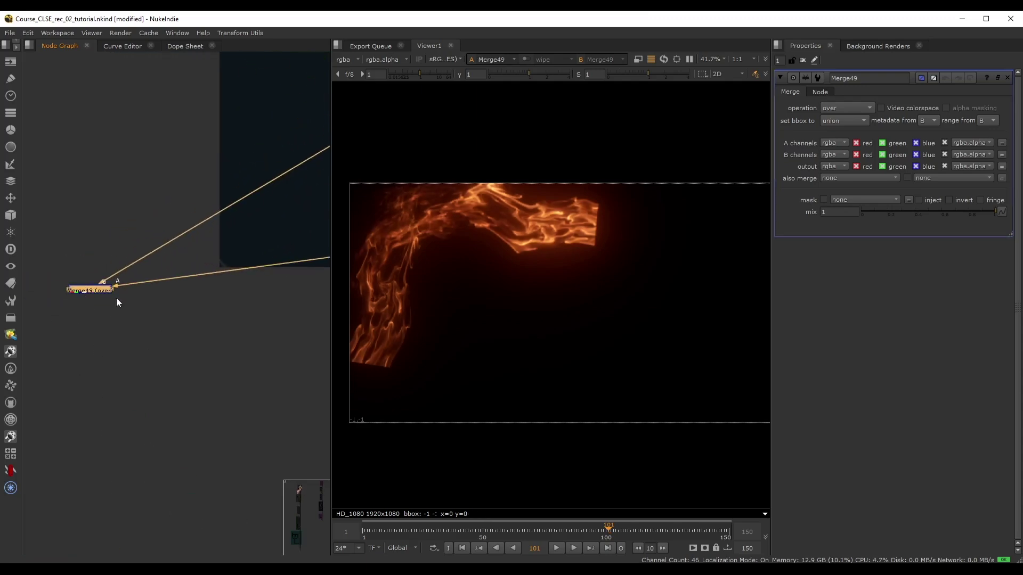
# - Save the script under the new name Course_CLSE_rec_02_tutorial_breakdown.nkind
pyautogui.scroll(-4, 157, 240)
pyautogui.moveTo(213, 265); pyautogui.dragTo(142, 300, button='middle')
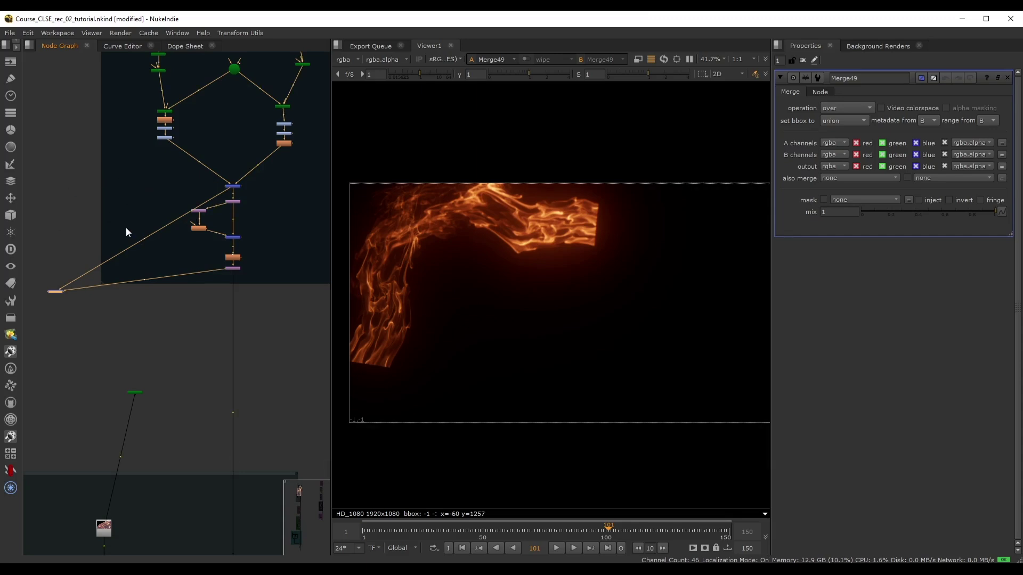
pyautogui.hotkey('ctrl', 'shift', 's')
pyautogui.click(404, 469)
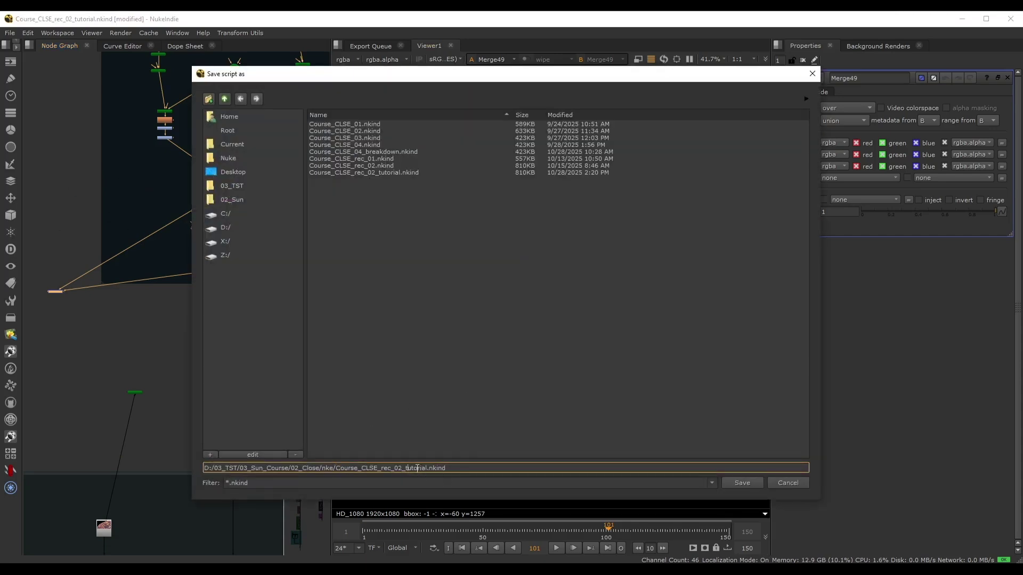
pyautogui.click(424, 468)
pyautogui.write('_breakdown')
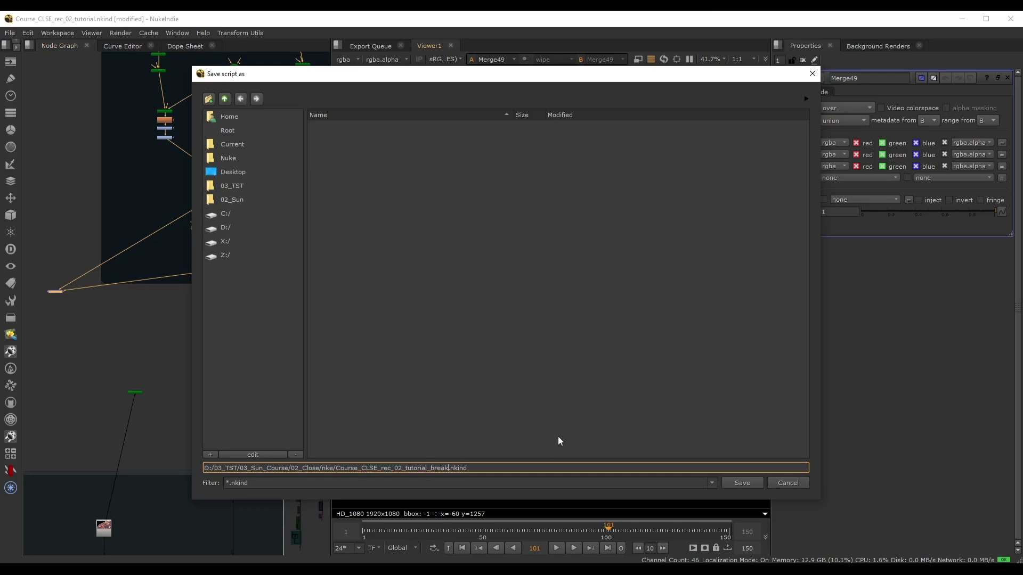
pyautogui.press('Return')
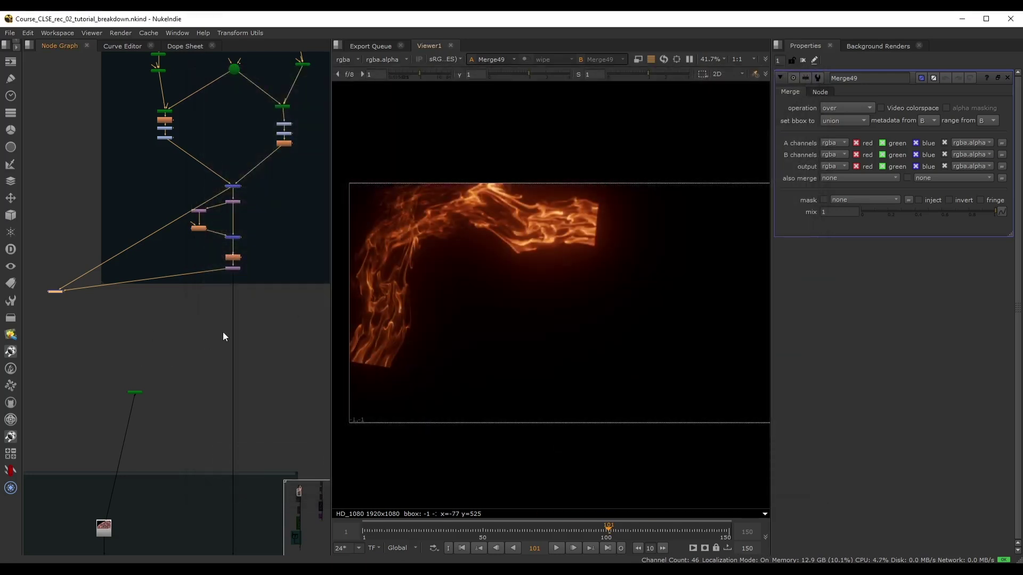
# - Survey the node tree from the flare group down through the Surface group and the groups below it
pyautogui.scroll(-4, 205, 339)
pyautogui.scroll(-3, 128, 272)
pyautogui.moveTo(120, 257); pyautogui.dragTo(120, 175, button='middle')
pyautogui.moveTo(103, 141); pyautogui.dragTo(235, 430)
pyautogui.click(245, 344)
pyautogui.scroll(5, 181, 207)
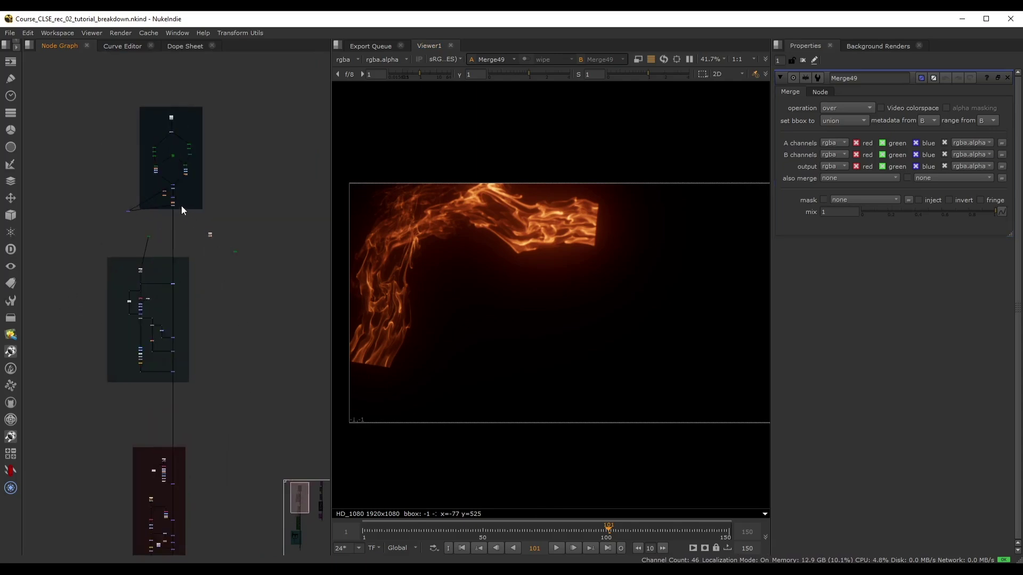
pyautogui.scroll(-2, 186, 223)
pyautogui.moveTo(130, 75); pyautogui.dragTo(233, 444)
pyautogui.click(226, 235)
pyautogui.scroll(6, 106, 208)
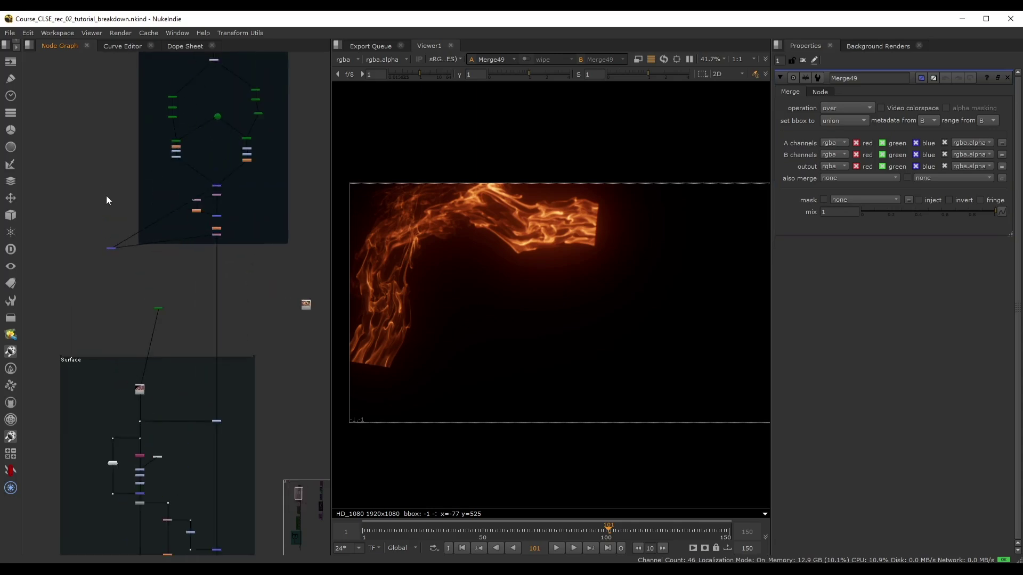
# - Set the flare Merge node's operation to copy and try its mix slider, leaving mix at 1
pyautogui.click(82, 288)
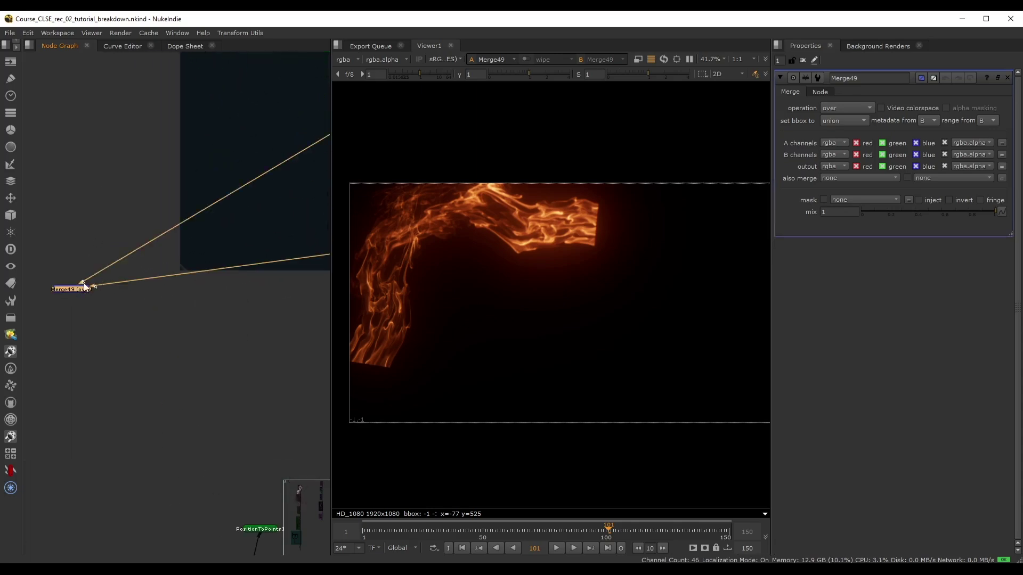
pyautogui.scroll(-4, 204, 164)
pyautogui.moveTo(30, 309); pyautogui.dragTo(155, 241, button='middle')
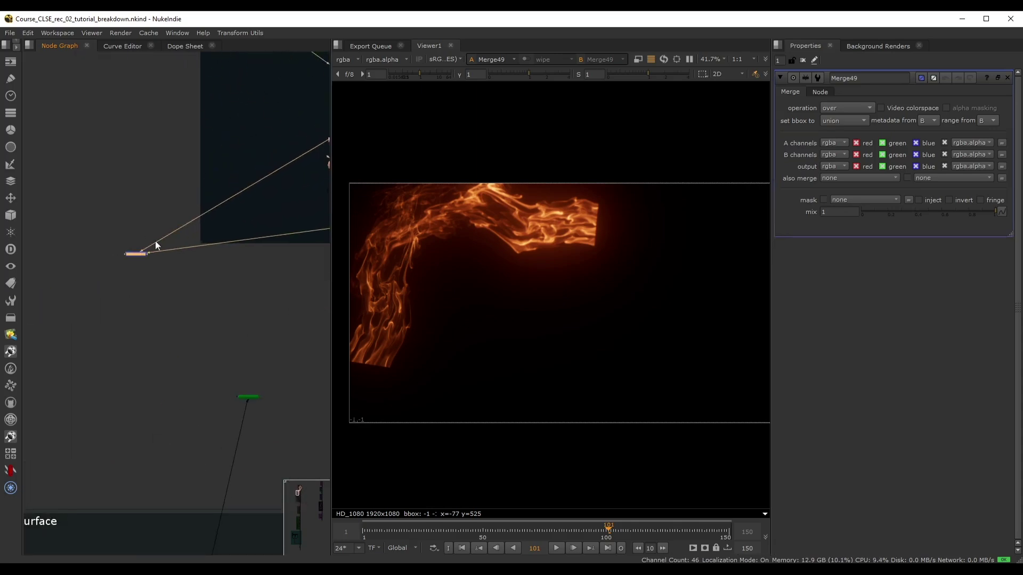
pyautogui.scroll(-4, 208, 253)
pyautogui.scroll(5, 152, 284)
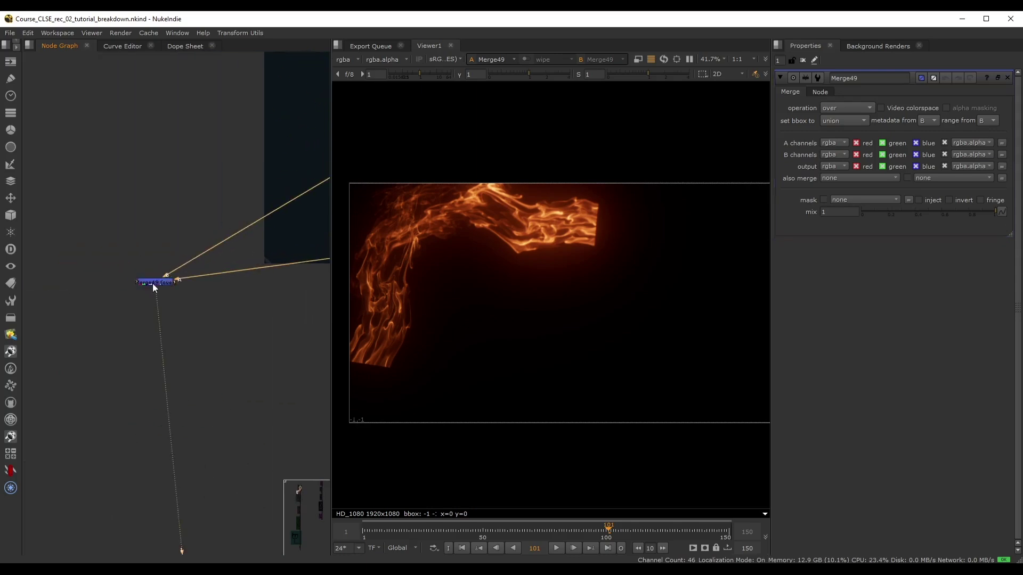
pyautogui.moveTo(211, 319); pyautogui.dragTo(133, 352, button='middle')
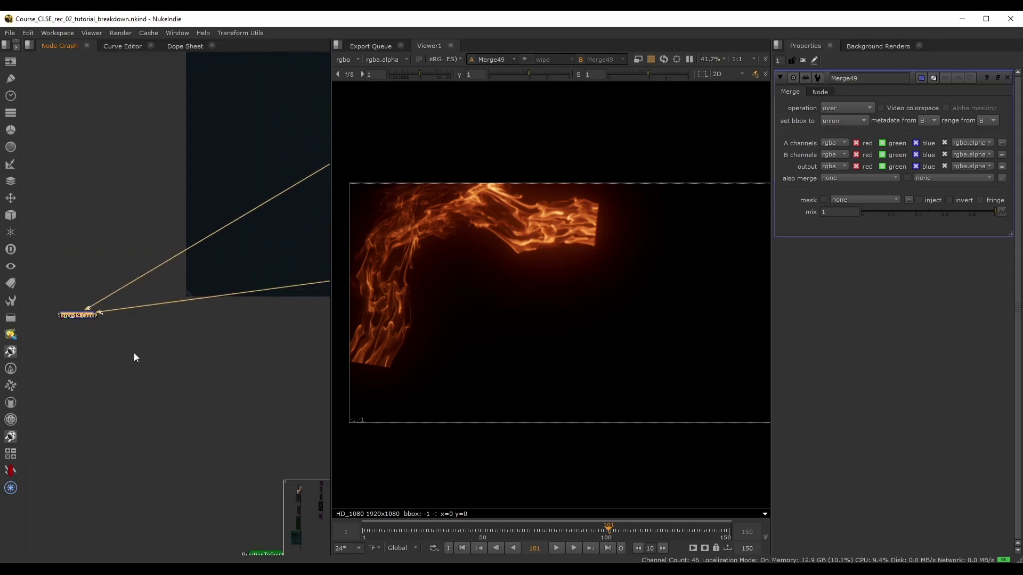
pyautogui.click(840, 110)
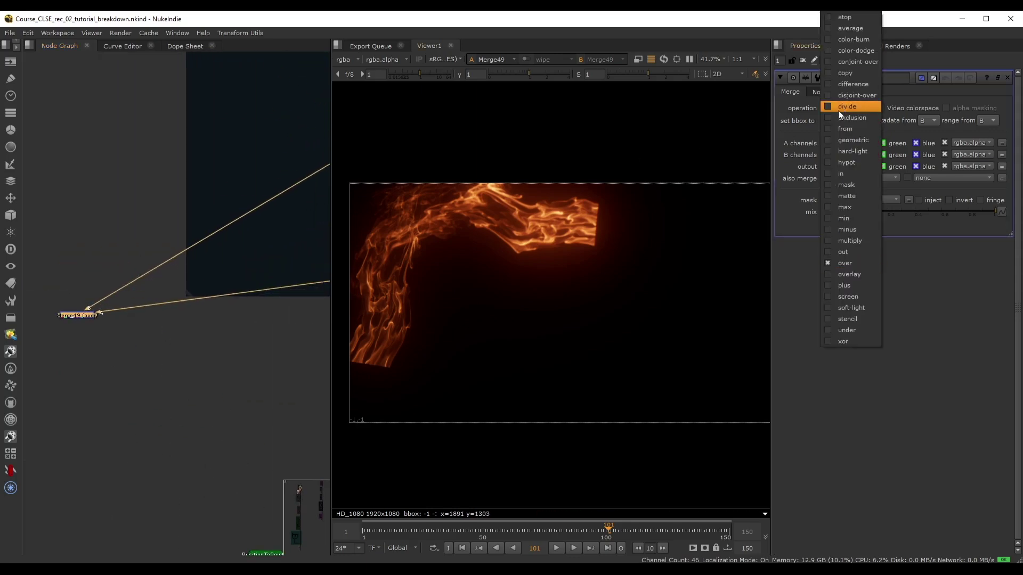
pyautogui.click(845, 73)
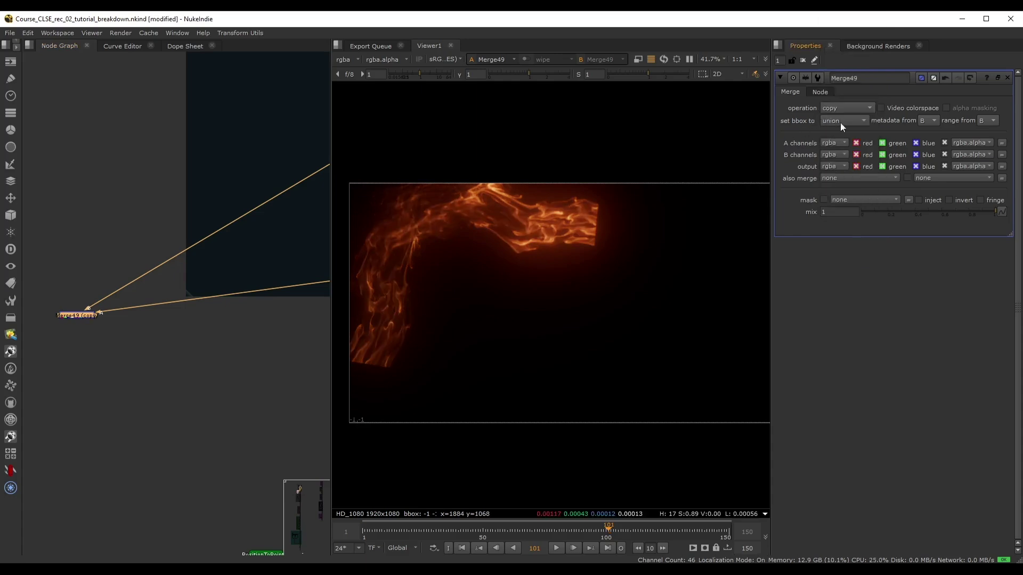
pyautogui.moveTo(950, 211); pyautogui.dragTo(1010, 213)
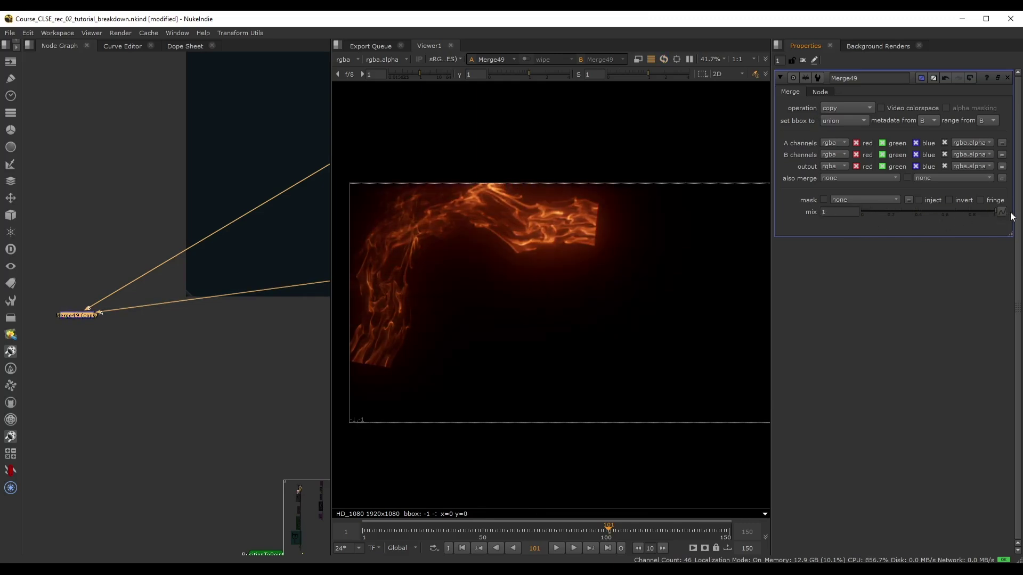
pyautogui.scroll(-1, 599, 212)
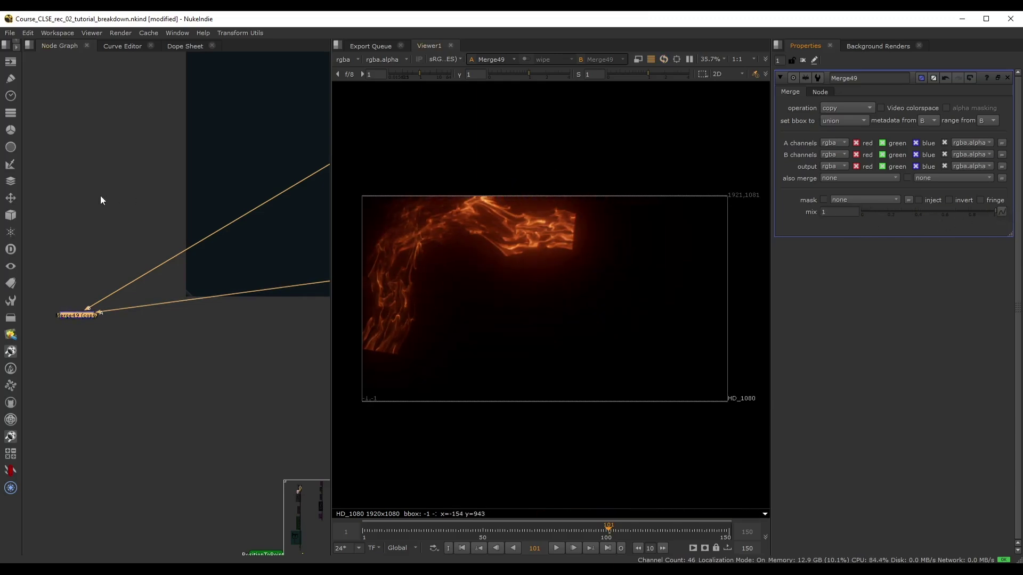
# - Create an unconnected Rectangle node in the empty area above the flare Merge node
pyautogui.click(119, 222)
pyautogui.scroll(1, 133, 297)
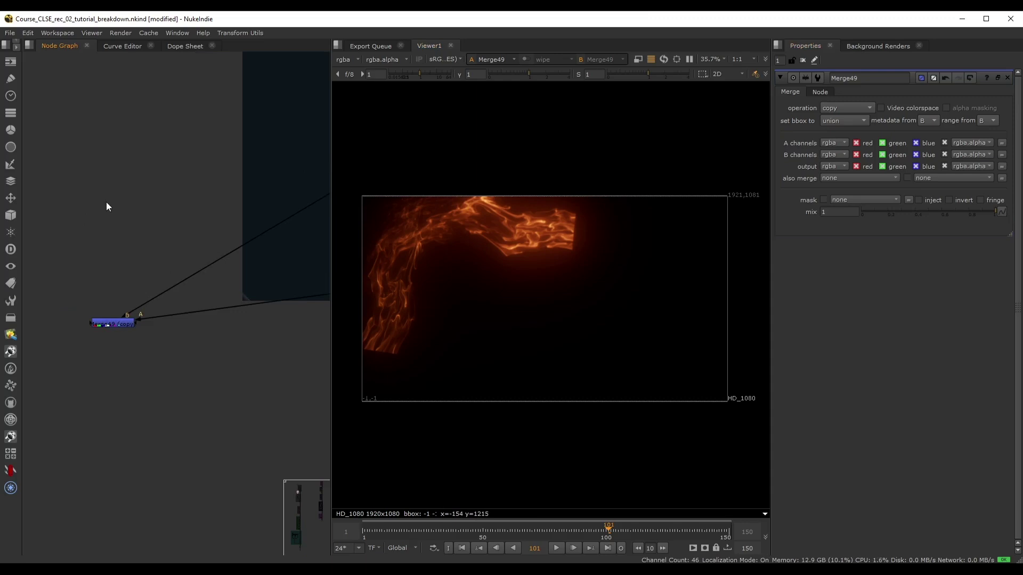
pyautogui.scroll(3, 85, 305)
pyautogui.scroll(-2, 117, 270)
pyautogui.moveTo(92, 220); pyautogui.dragTo(124, 243, button='middle')
pyautogui.press('Tab')
pyautogui.write('recta')
pyautogui.press('Return')
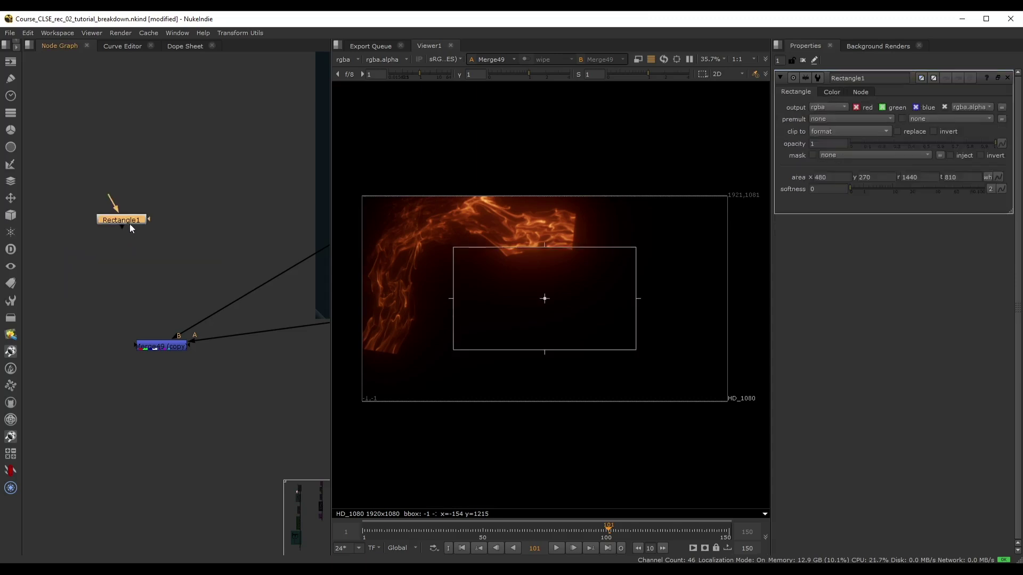
# - View the rectangle and add a Transform node beneath it
pyautogui.press('Tab')
pyautogui.write('trans')
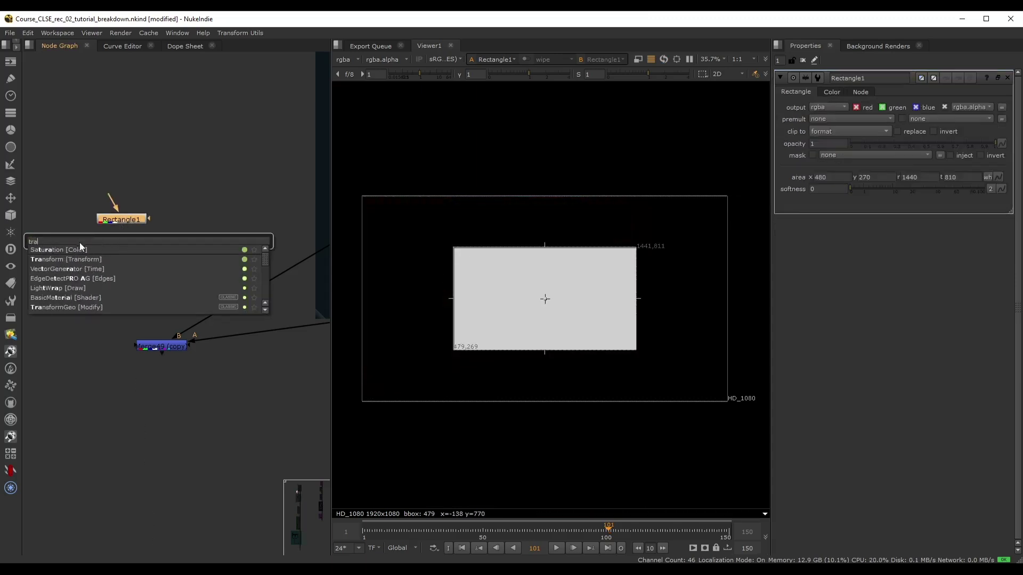
pyautogui.press('Return')
pyautogui.click(130, 245)
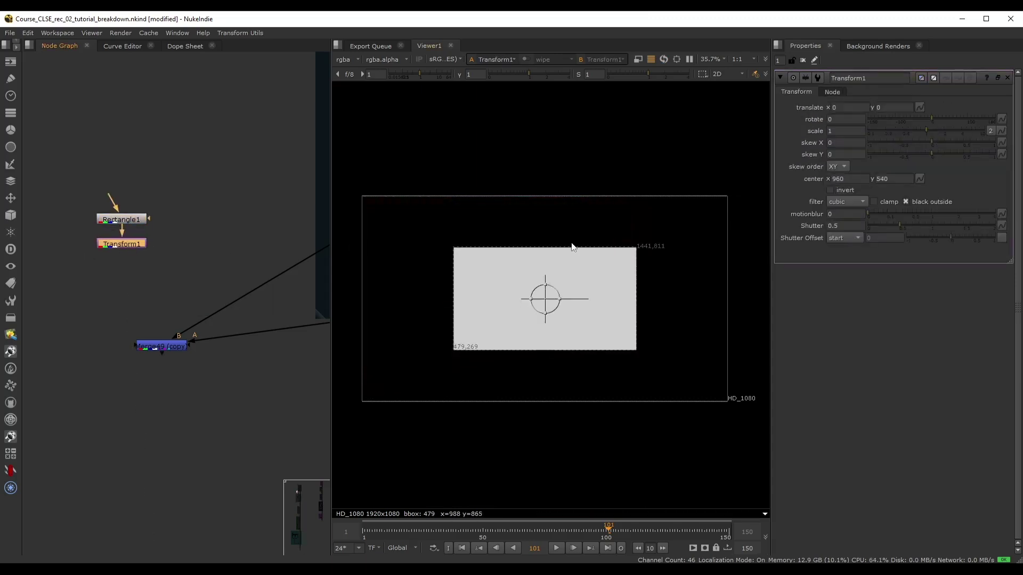
# - Rotate the rectangle to -50 and scale it to about 2.48 wide and 4.14 high so it covers the whole frame
pyautogui.moveTo(932, 117); pyautogui.dragTo(914, 124)
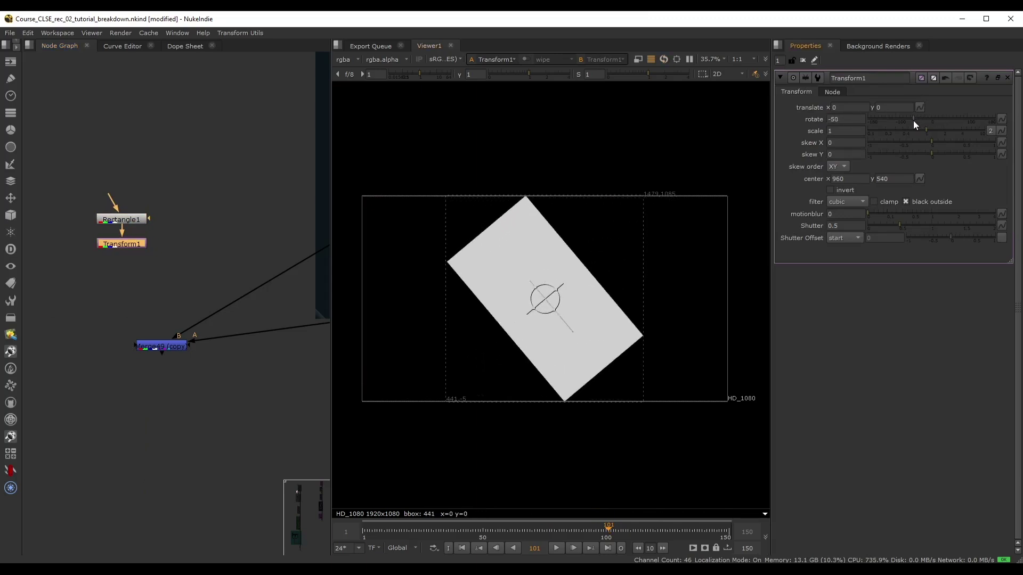
pyautogui.scroll(-2, 558, 200)
pyautogui.moveTo(540, 258); pyautogui.dragTo(601, 233)
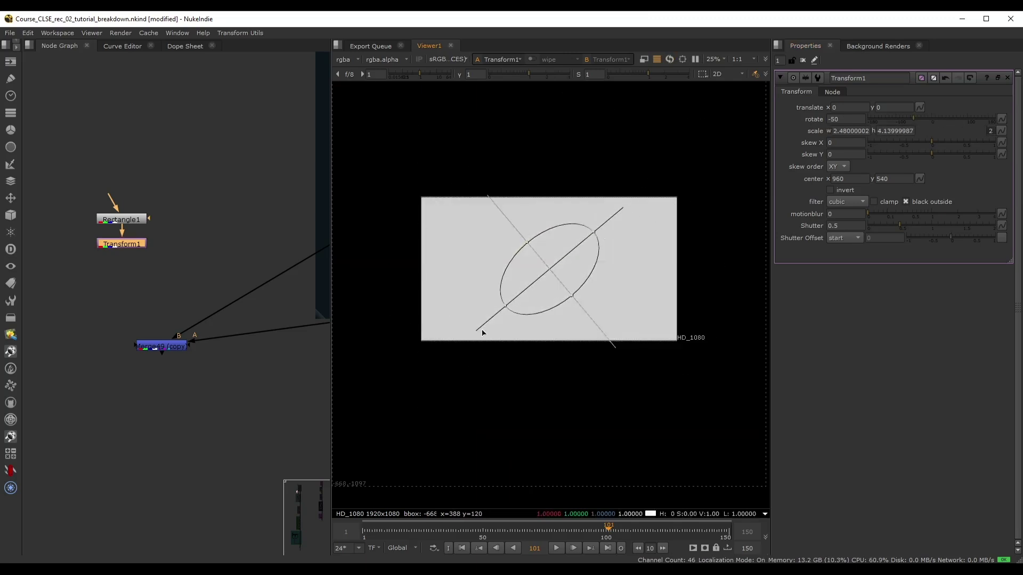
pyautogui.scroll(2, 129, 253)
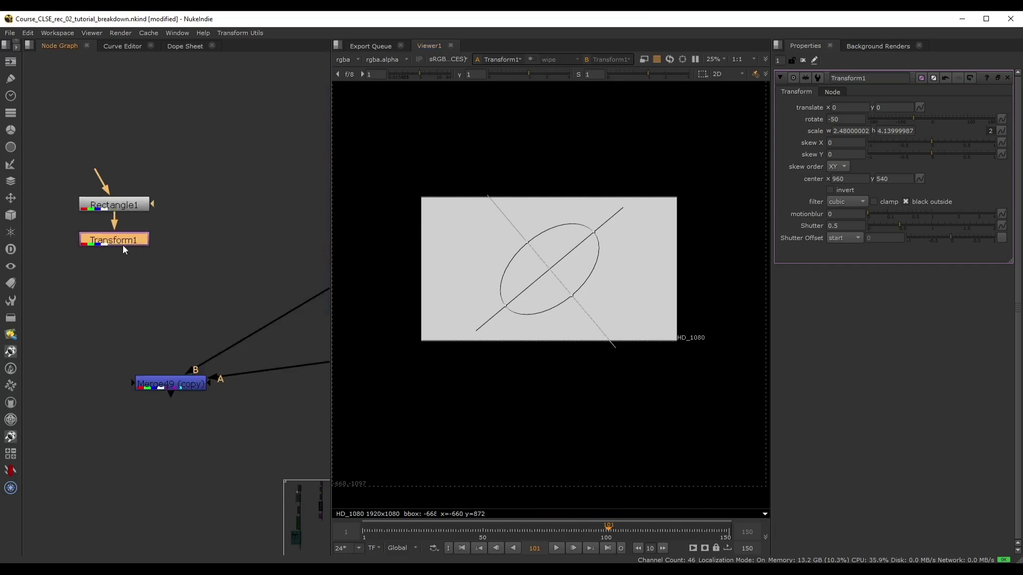
# - Keyframe the Transform's translate x and y at frame 1, moving the rectangle off-frame to about x 1892, y 1306
pyautogui.click(462, 548)
pyautogui.rightClick(847, 107)
pyautogui.click(865, 111)
pyautogui.rightClick(890, 107)
pyautogui.click(911, 112)
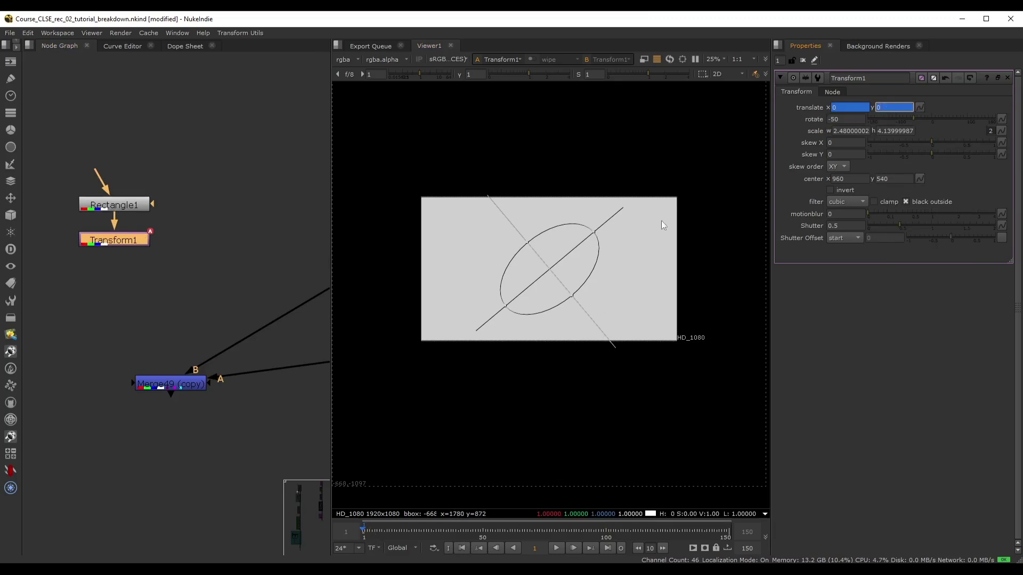
pyautogui.scroll(-1, 585, 279)
pyautogui.moveTo(553, 276); pyautogui.dragTo(739, 147)
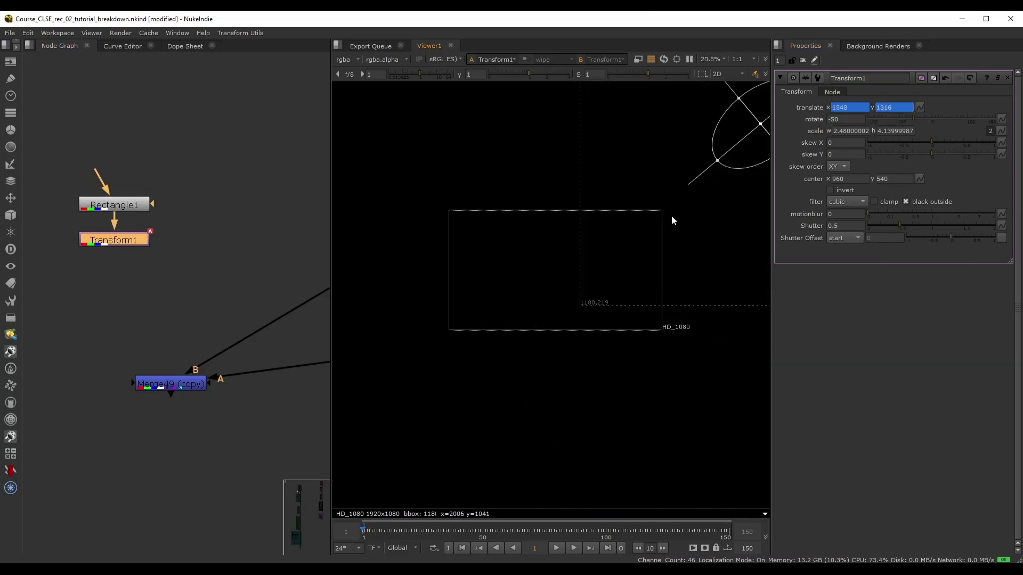
pyautogui.moveTo(740, 134)
pyautogui.mouseDown()
pyautogui.moveTo(731, 150)
pyautogui.moveTo(744, 141)
pyautogui.mouseUp()
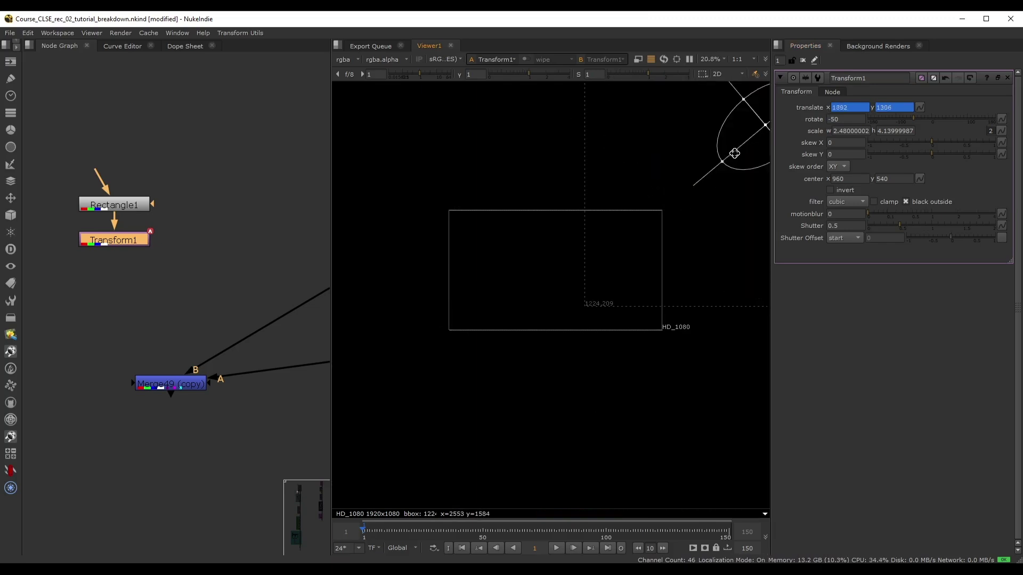
# - At frame 10, move the rectangle back over the frame to about x 24, y -66 and scrub the wipe
pyautogui.click(379, 529)
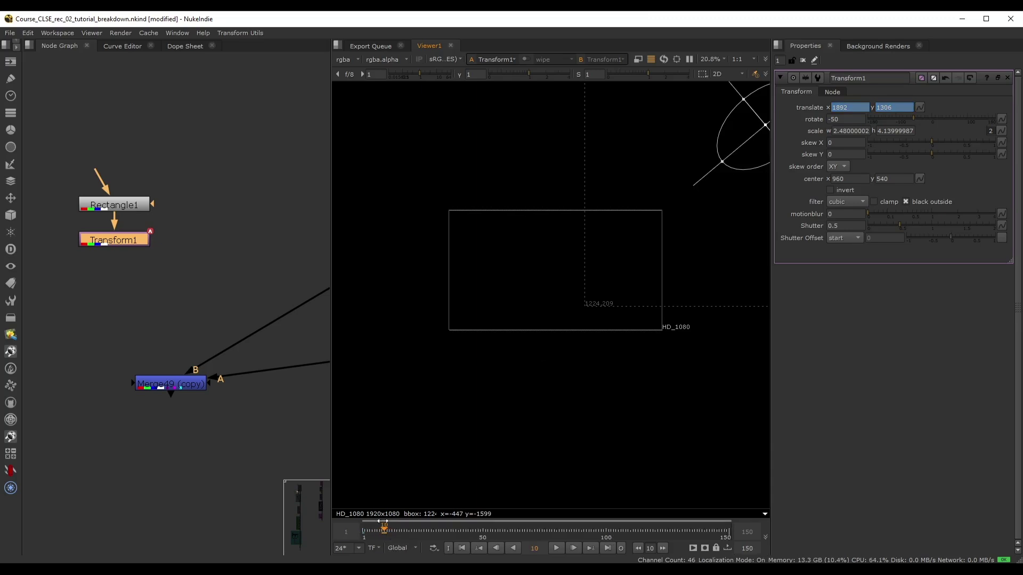
pyautogui.moveTo(747, 131); pyautogui.dragTo(539, 285)
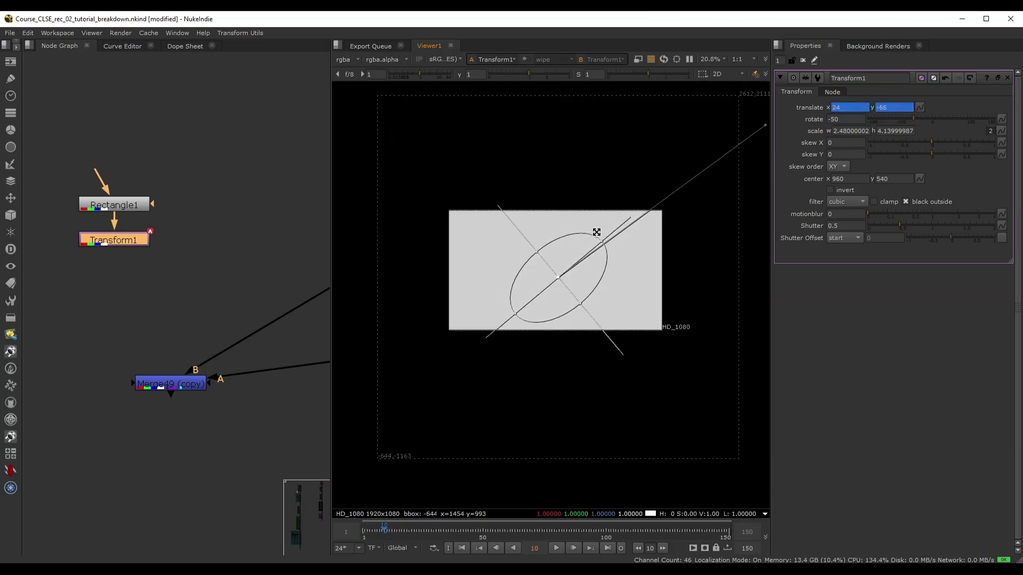
pyautogui.moveTo(383, 529)
pyautogui.mouseDown()
pyautogui.moveTo(360, 528)
pyautogui.moveTo(378, 527)
pyautogui.mouseUp()
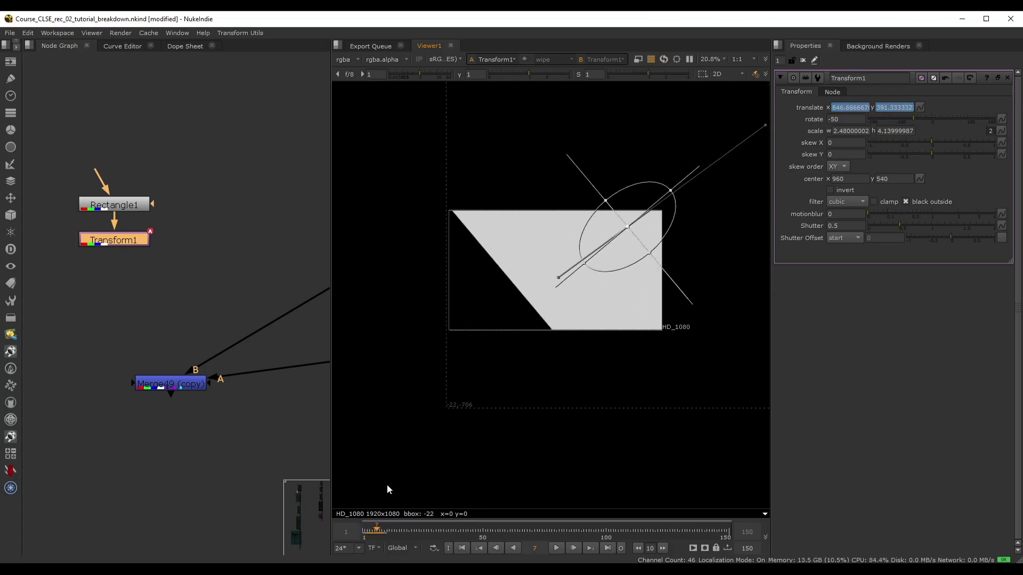
# - Connect the flare Merge node's mask input to Transform1 and view the Merge node
pyautogui.moveTo(223, 383); pyautogui.dragTo(113, 240)
pyautogui.doubleClick(179, 408)
pyautogui.press('1')
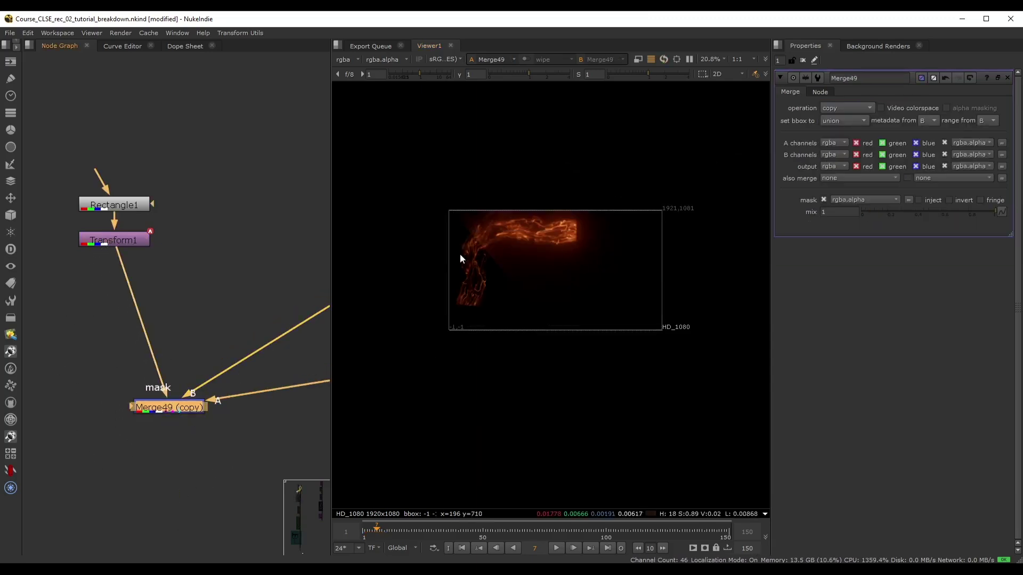
# - Play the masked transition from the first frame to check the wipe between the two flare stages
pyautogui.scroll(4, 546, 254)
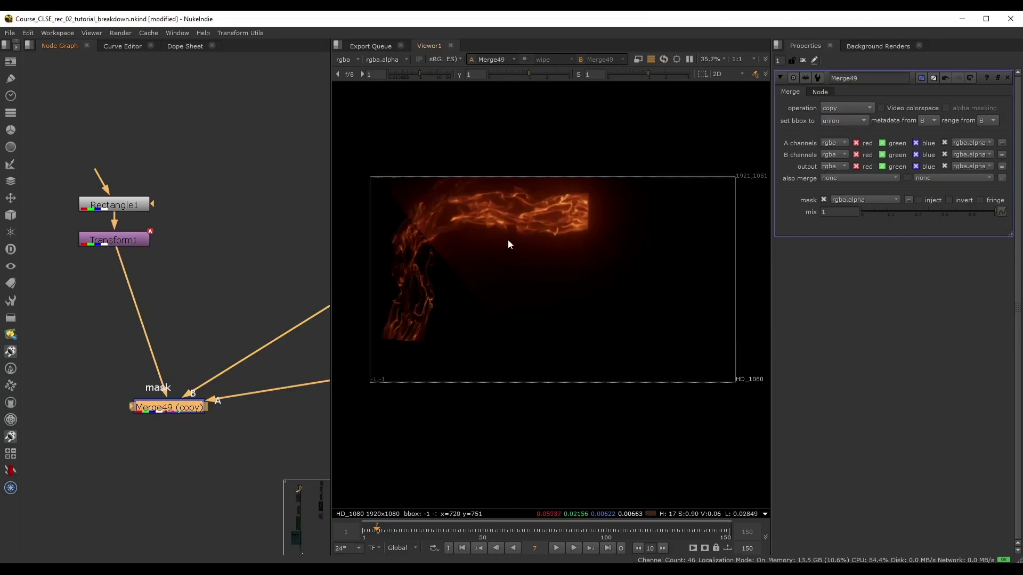
pyautogui.click(463, 548)
pyautogui.click(557, 548)
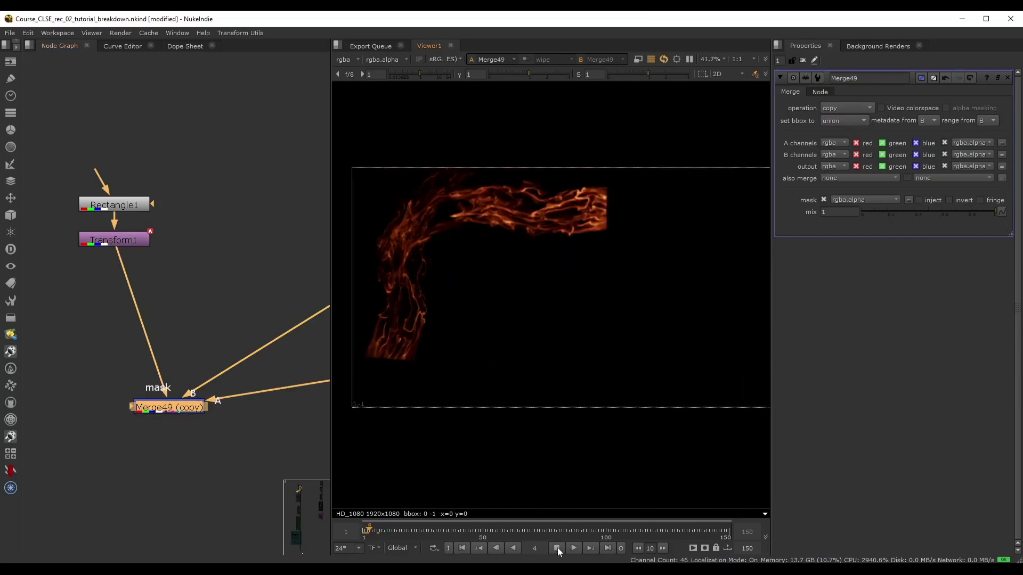
pyautogui.click(556, 548)
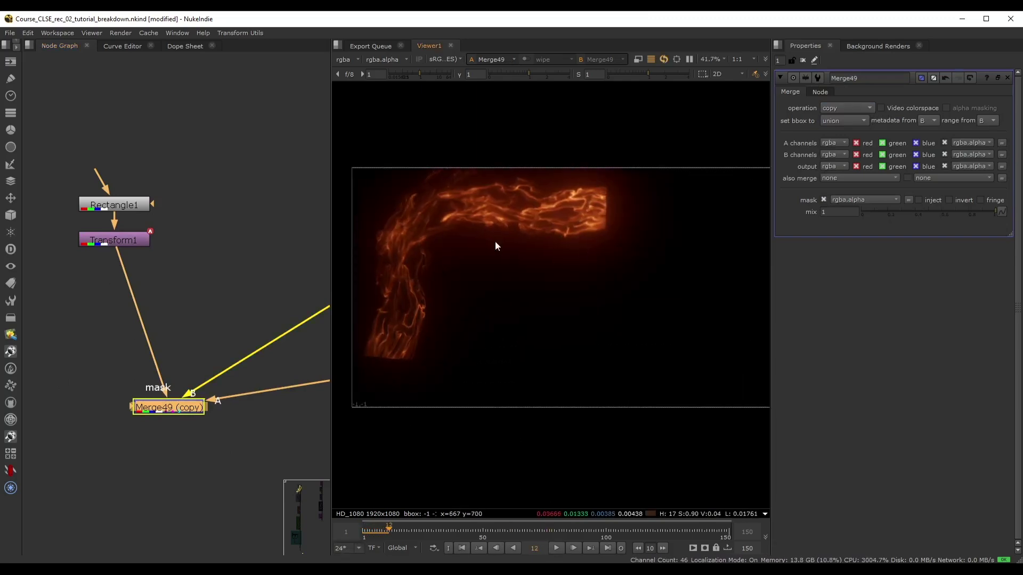
# - Move the Rectangle and Transform pair farther away from the flare Merge node
pyautogui.scroll(-8, 193, 257)
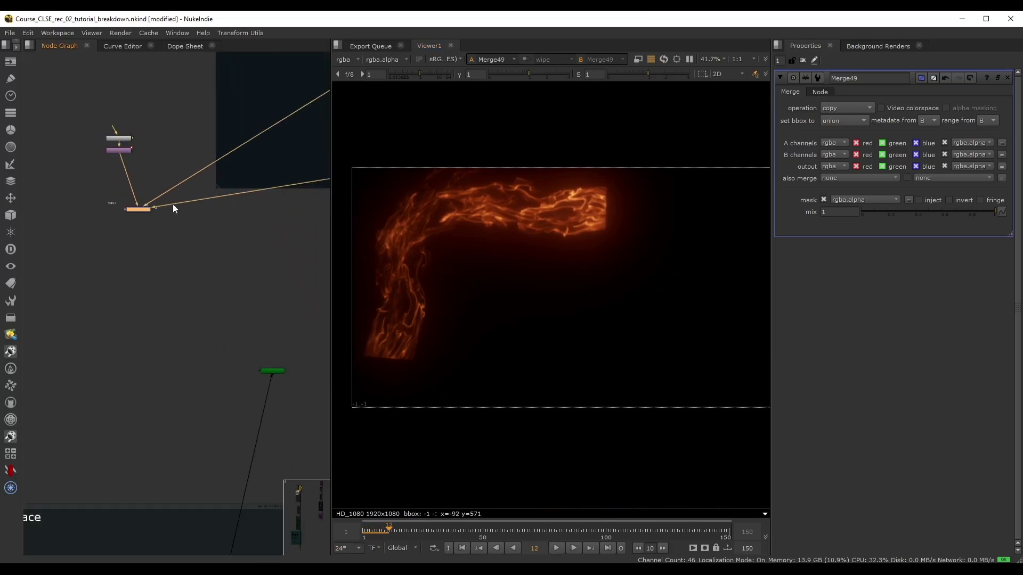
pyautogui.scroll(3, 99, 157)
pyautogui.moveTo(89, 109); pyautogui.dragTo(55, 136)
pyautogui.click(158, 128)
pyautogui.moveTo(158, 132); pyautogui.dragTo(59, 170)
pyautogui.click(59, 273)
pyautogui.doubleClick(58, 293)
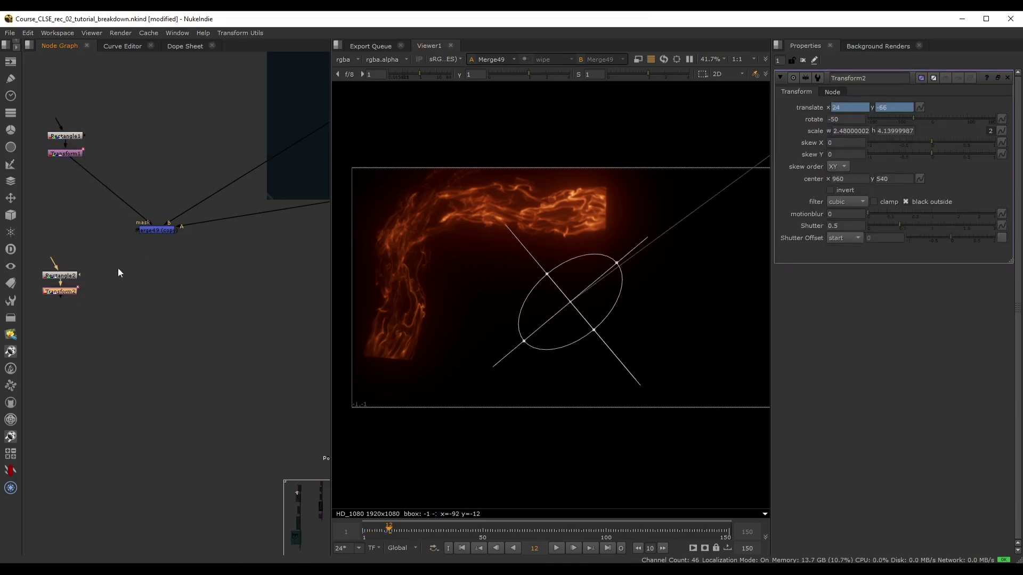
pyautogui.scroll(3, 99, 244)
pyautogui.moveTo(198, 293); pyautogui.dragTo(57, 398)
pyautogui.press('Delete')
# - Create a TimeOffset node, connect it to Transform1, place it below and view its output
pyautogui.press('Tab')
pyautogui.write('time')
pyautogui.click(80, 289)
pyautogui.moveTo(106, 227); pyautogui.dragTo(137, 129)
pyautogui.scroll(-3, 137, 129)
pyautogui.moveTo(88, 209); pyautogui.dragTo(104, 275)
pyautogui.press('1')
# - Set the TimeOffset node's time offset to 7 frames
pyautogui.moveTo(383, 527); pyautogui.dragTo(372, 529)
pyautogui.scroll(-1, 603, 188)
pyautogui.click(858, 120)
pyautogui.write('7')
pyautogui.press('Return')
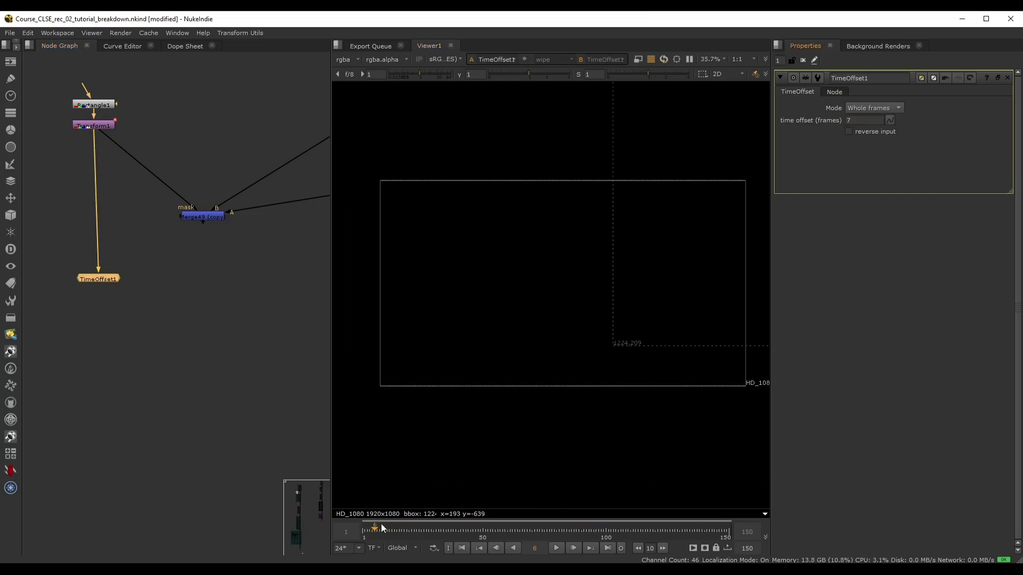
# - Step forward frame by frame to check when the offset wipe enters the frame
pyautogui.press('Right')
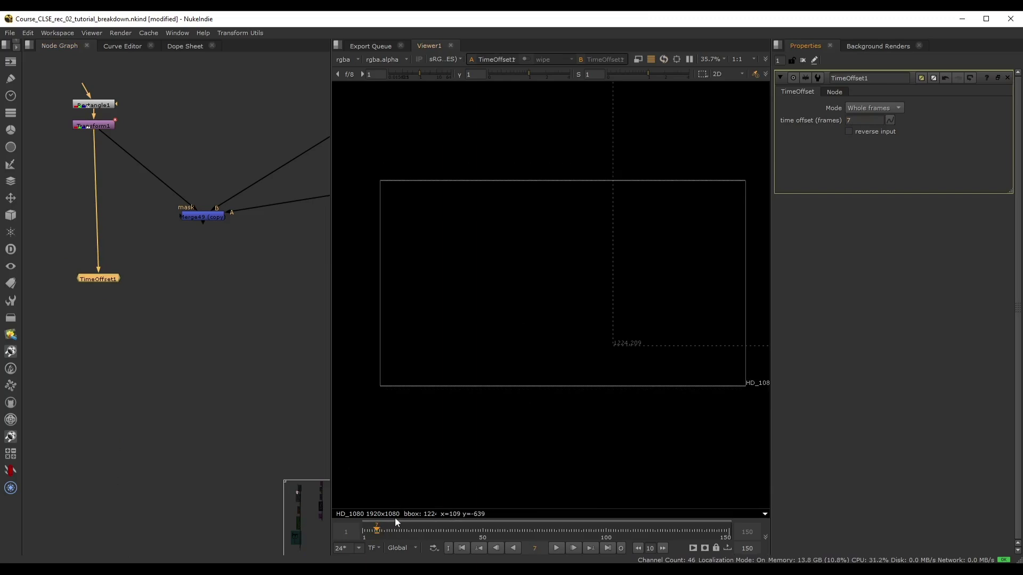
pyautogui.press('Right')
pyautogui.scroll(-1, 633, 237)
pyautogui.moveTo(633, 236); pyautogui.dragTo(587, 238, button='middle')
pyautogui.press('Right')
pyautogui.press('Right')
pyautogui.press('Right')
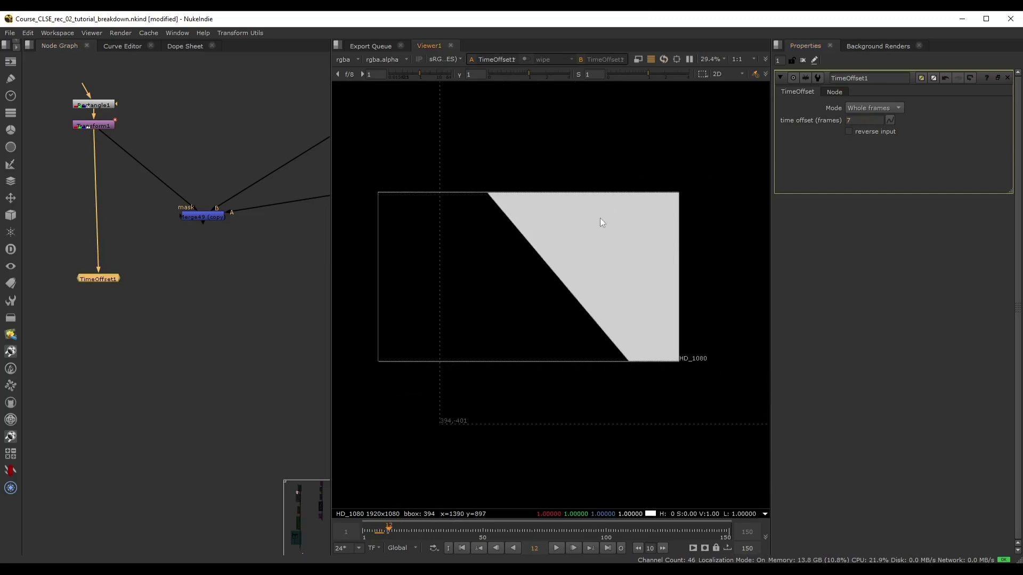
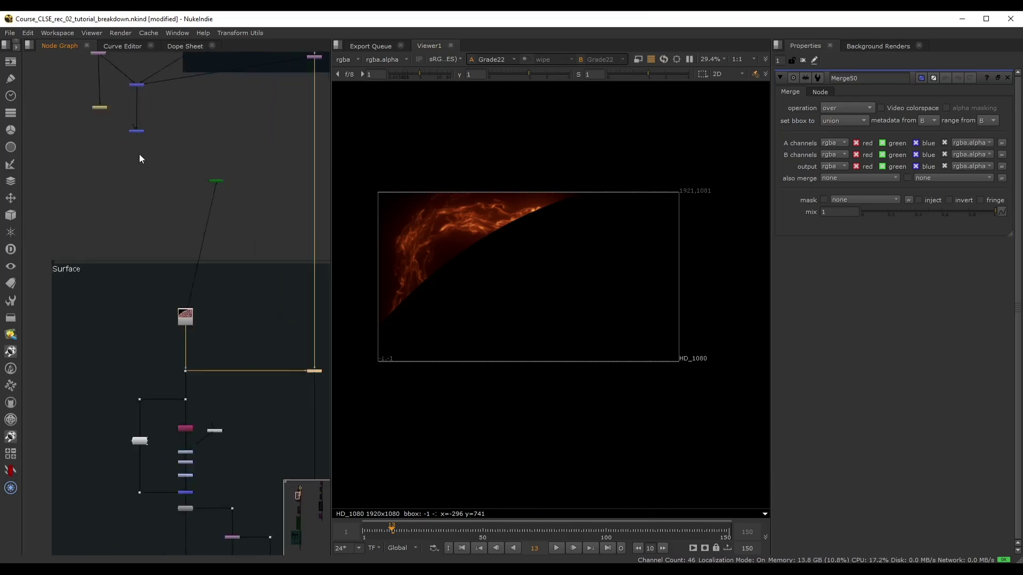
# - Move the Merge50 node down to just above the Surface group
pyautogui.moveTo(135, 128); pyautogui.dragTo(113, 263)
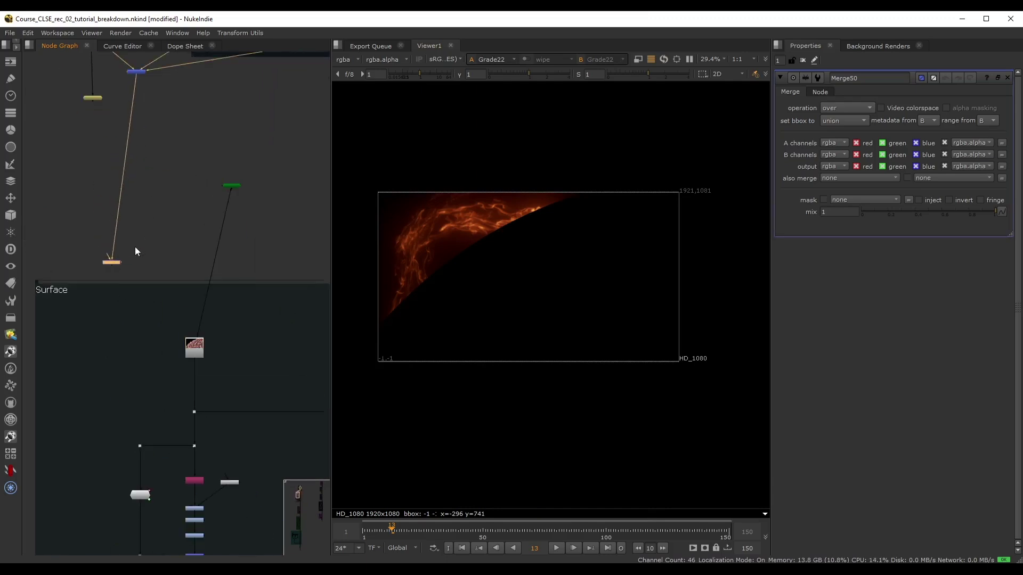
pyautogui.scroll(4, 124, 251)
pyautogui.scroll(-3, 98, 250)
pyautogui.scroll(-3, 104, 255)
pyautogui.moveTo(110, 255); pyautogui.dragTo(96, 197, button='middle')
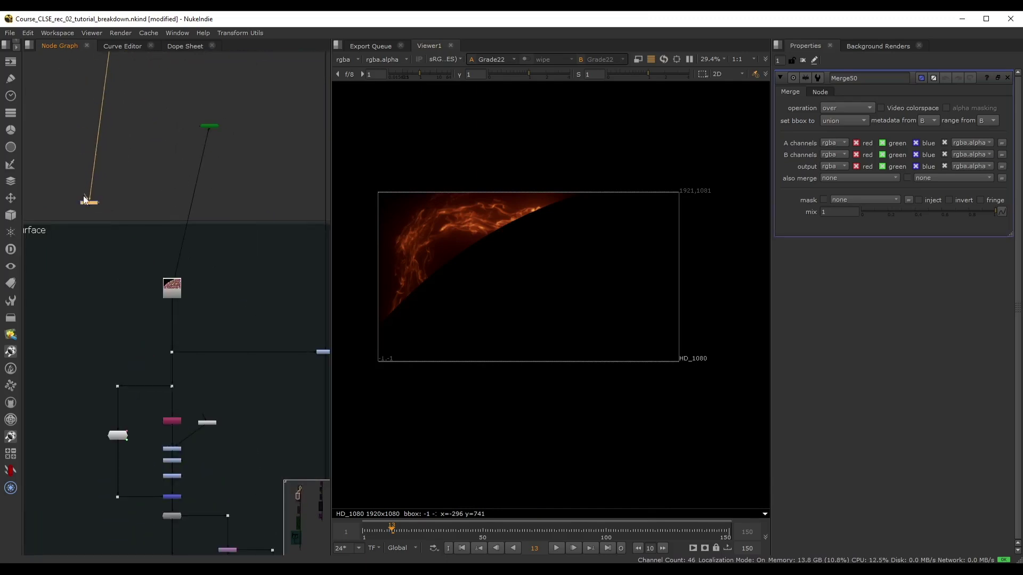
# - Connect Merge50's A input to the Grade22 node in the Surface group
pyautogui.moveTo(84, 198); pyautogui.dragTo(220, 353)
pyautogui.moveTo(74, 143); pyautogui.dragTo(288, 294, button='middle')
pyautogui.moveTo(176, 190); pyautogui.dragTo(134, 196, button='middle')
pyautogui.scroll(2, 133, 197)
pyautogui.moveTo(133, 196); pyautogui.dragTo(103, 240)
pyautogui.scroll(3, 192, 428)
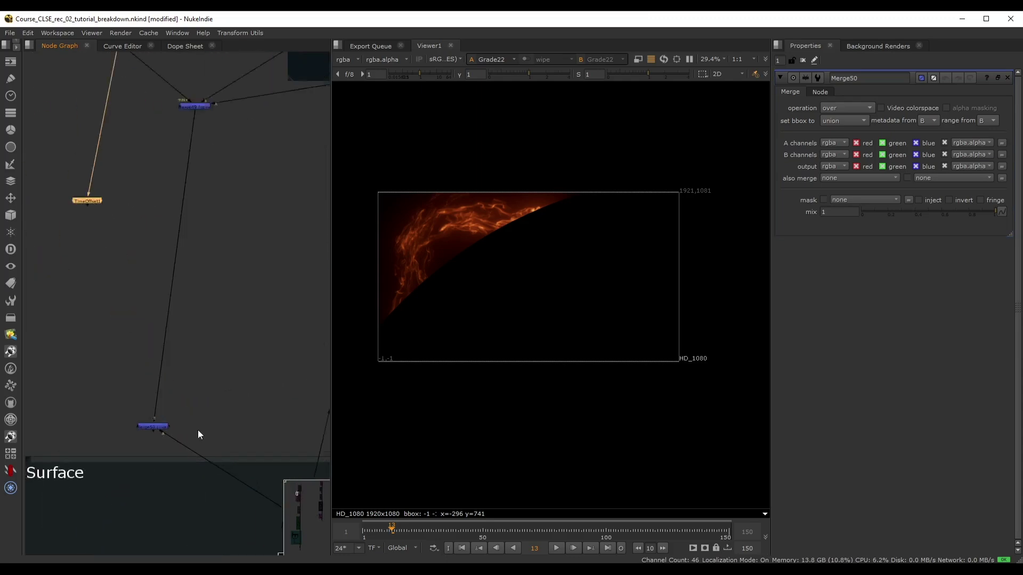
# - Connect Merge50's mask input to TimeOffset1 and view the output of Merge50
pyautogui.scroll(-2, 166, 424)
pyautogui.moveTo(174, 404); pyautogui.dragTo(226, 420, button='middle')
pyautogui.moveTo(213, 441); pyautogui.dragTo(130, 215)
pyautogui.moveTo(158, 415); pyautogui.dragTo(126, 322, button='middle')
pyautogui.moveTo(126, 322); pyautogui.dragTo(199, 365)
pyautogui.press('1')
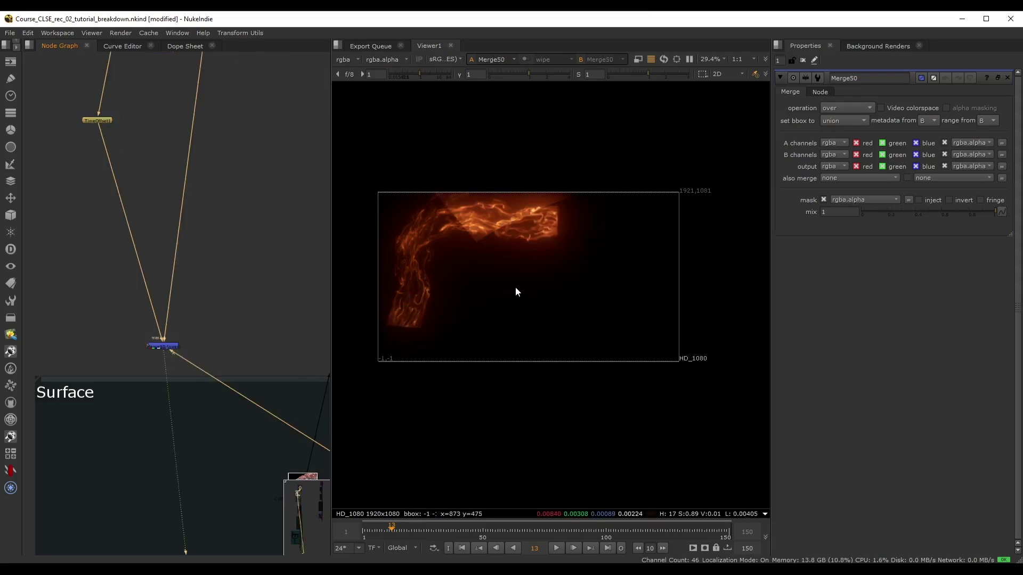
# - Step forward to frame 17 to check the wipe and set Merge50's operation to copy
pyautogui.press('Right')
pyautogui.press('Right')
pyautogui.press('Right')
pyautogui.press('Right')
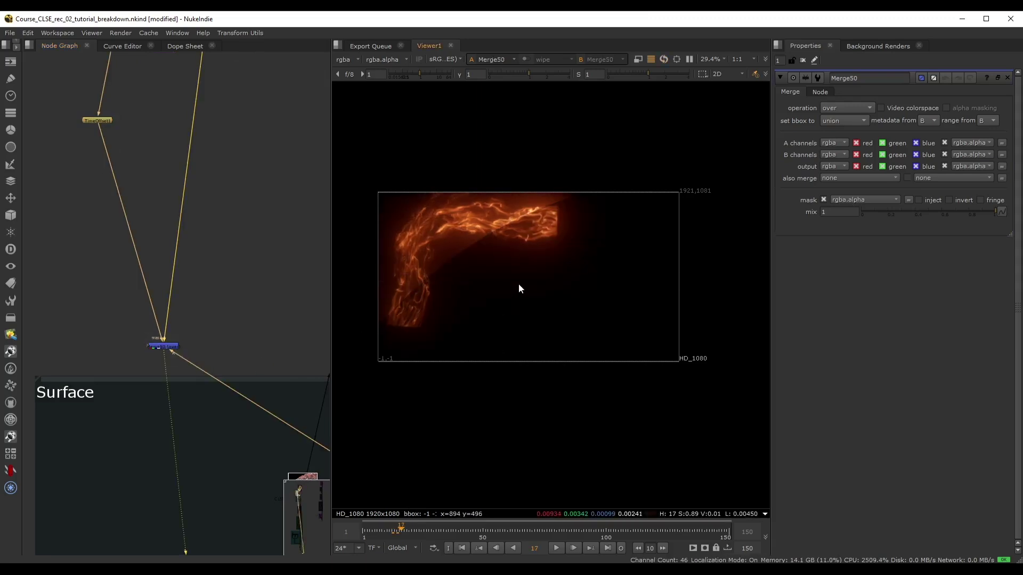
pyautogui.scroll(3, 216, 346)
pyautogui.scroll(2, 468, 250)
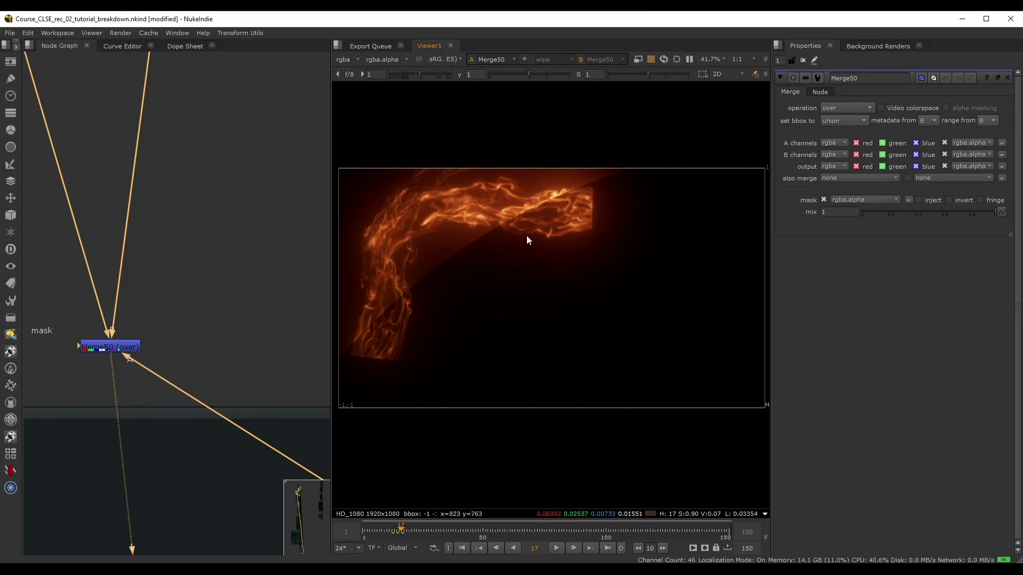
pyautogui.moveTo(132, 339); pyautogui.dragTo(178, 319, button='middle')
pyautogui.click(162, 325)
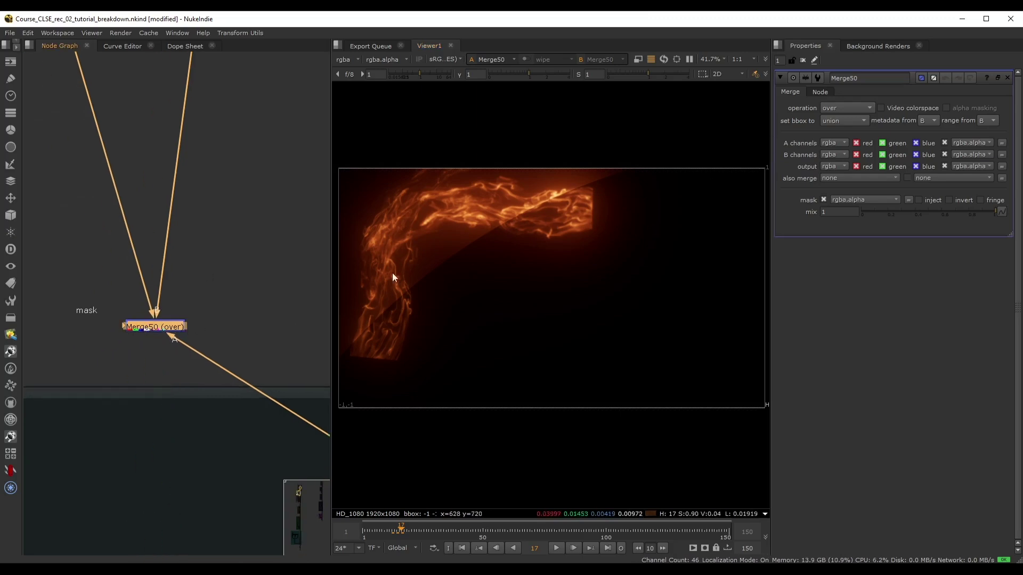
pyautogui.click(832, 110)
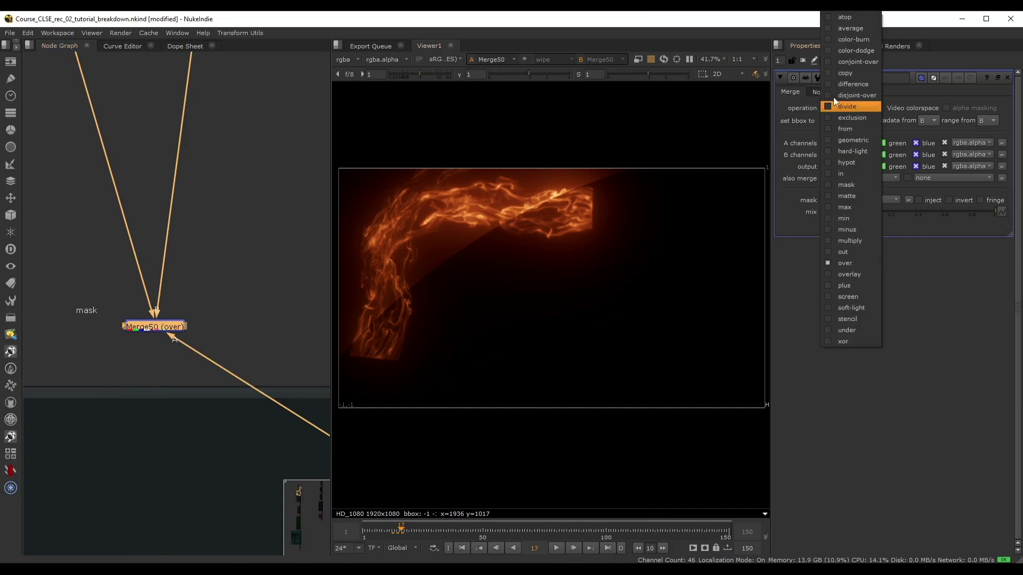
pyautogui.click(855, 73)
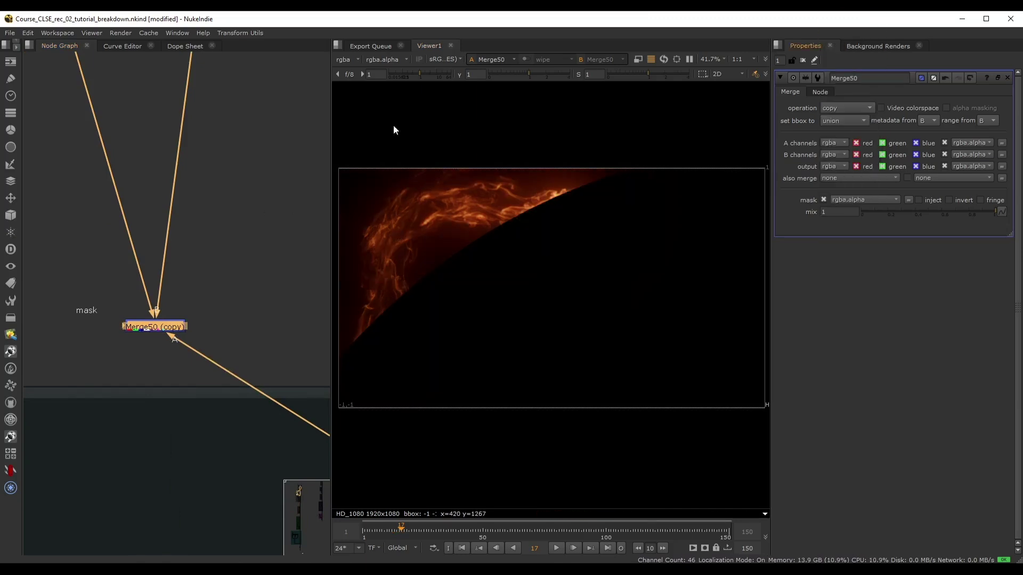
# - Turn on proxy mode, narrow the timeline to frames 1–30 and play back the wipe through Merge50
pyautogui.scroll(-5, 196, 247)
pyautogui.moveTo(268, 178); pyautogui.dragTo(213, 193, button='middle')
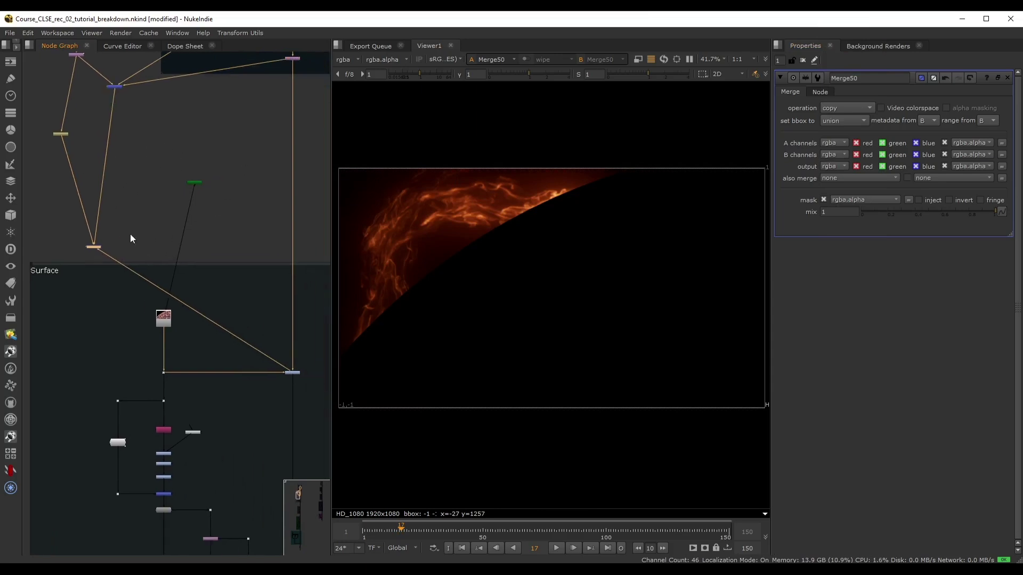
pyautogui.scroll(3, 130, 235)
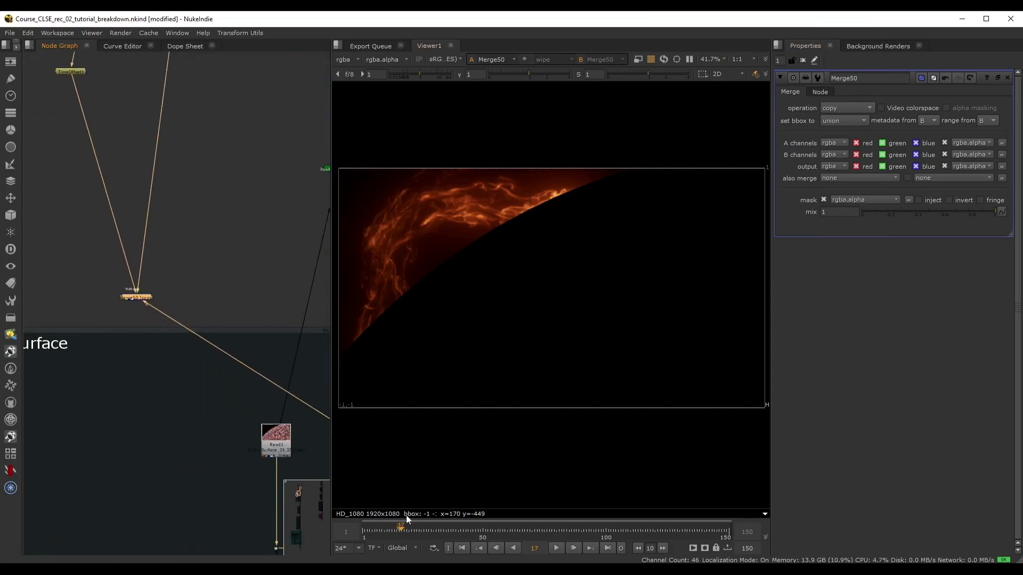
pyautogui.hotkey('ctrl', 'p')
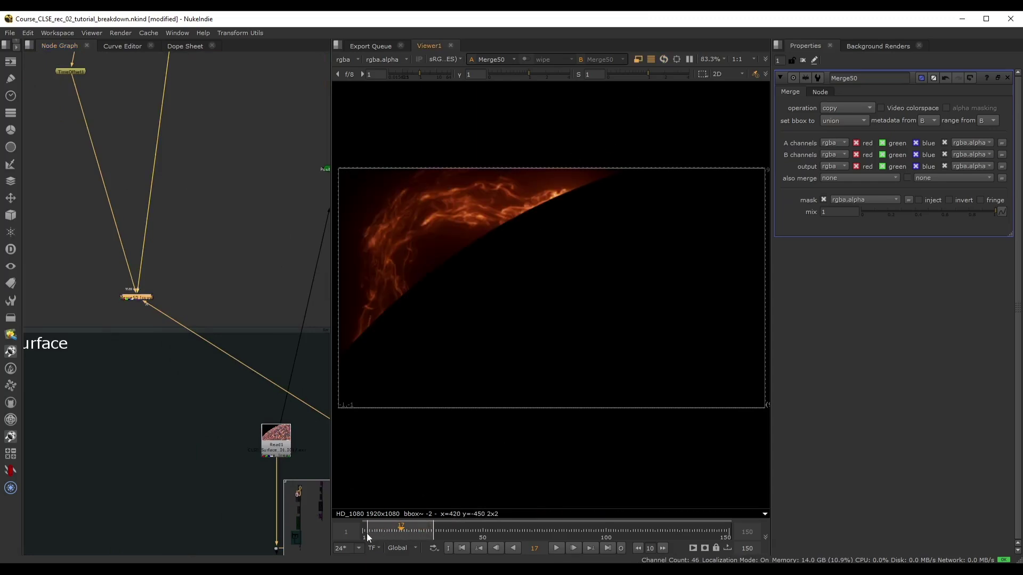
pyautogui.scroll(3, 365, 533)
pyautogui.click(561, 551)
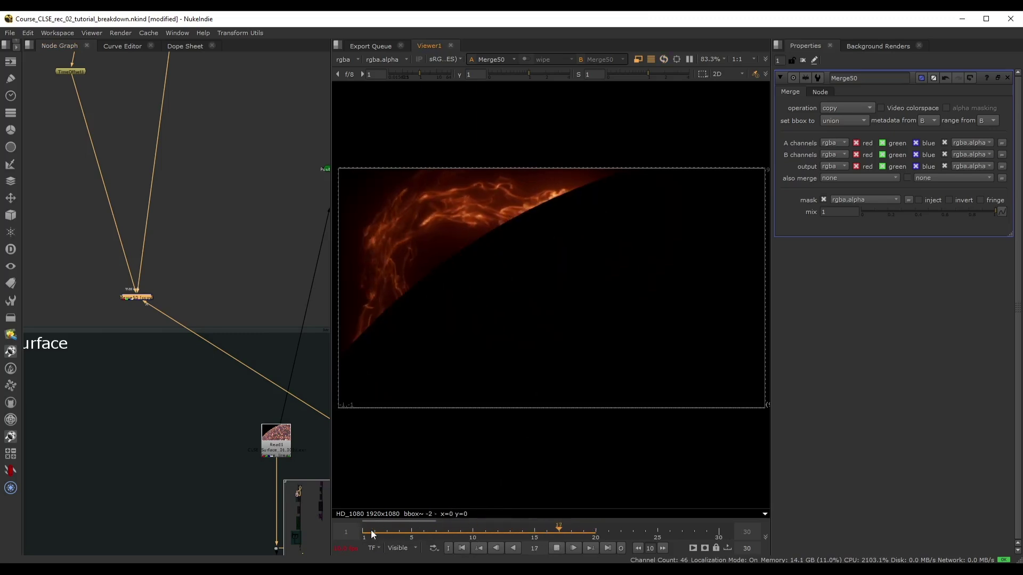
pyautogui.click(556, 547)
# - Select the TimeOffset1 node feeding Merge50's mask and open its properties
pyautogui.scroll(-6, 183, 252)
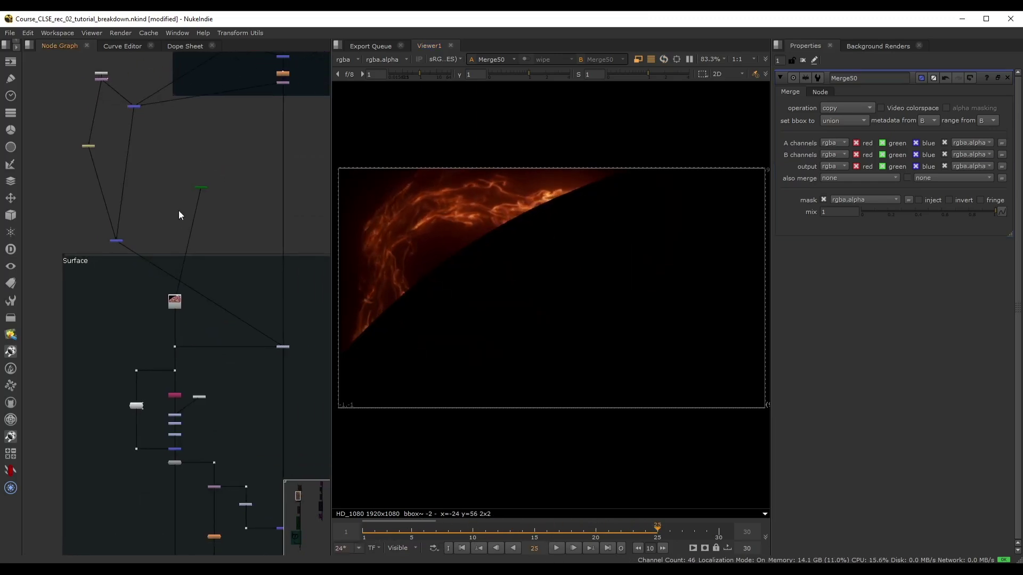
pyautogui.moveTo(70, 177); pyautogui.dragTo(132, 181, button='middle')
pyautogui.moveTo(115, 132); pyautogui.dragTo(202, 269)
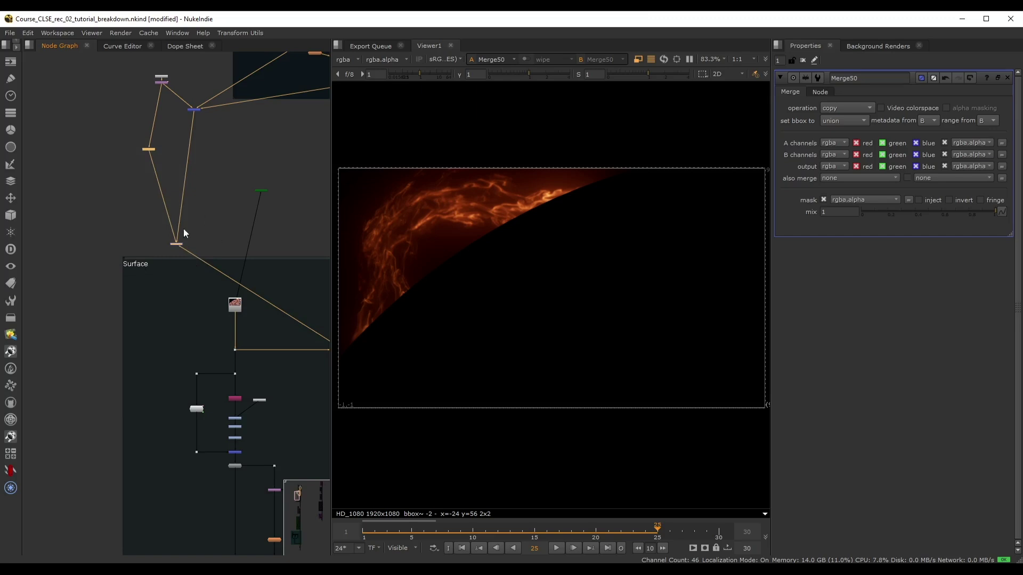
pyautogui.moveTo(159, 236); pyautogui.dragTo(134, 211, button='middle')
pyautogui.moveTo(111, 337); pyautogui.dragTo(105, 333, button='middle')
pyautogui.moveTo(51, 187); pyautogui.dragTo(68, 230, button='middle')
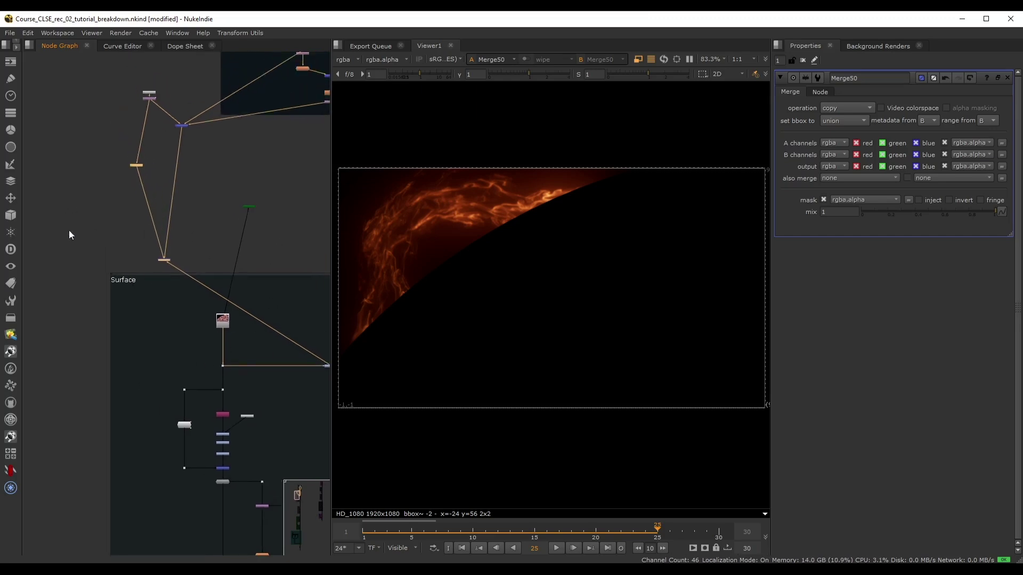
pyautogui.scroll(3, 110, 160)
pyautogui.click(115, 155)
pyautogui.scroll(2, 128, 170)
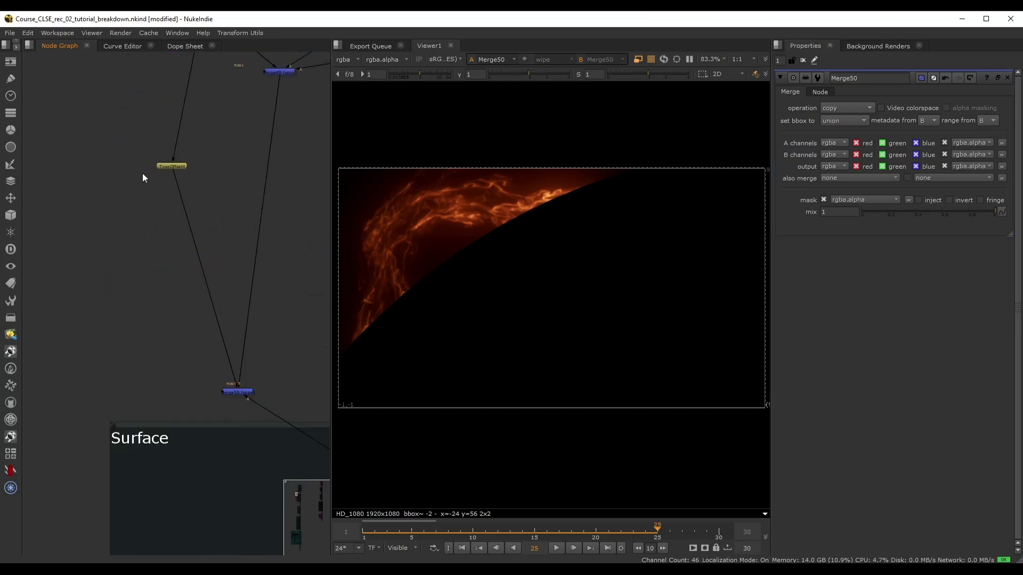
pyautogui.moveTo(132, 187); pyautogui.dragTo(110, 247, button='middle')
pyautogui.moveTo(80, 229); pyautogui.dragTo(147, 262)
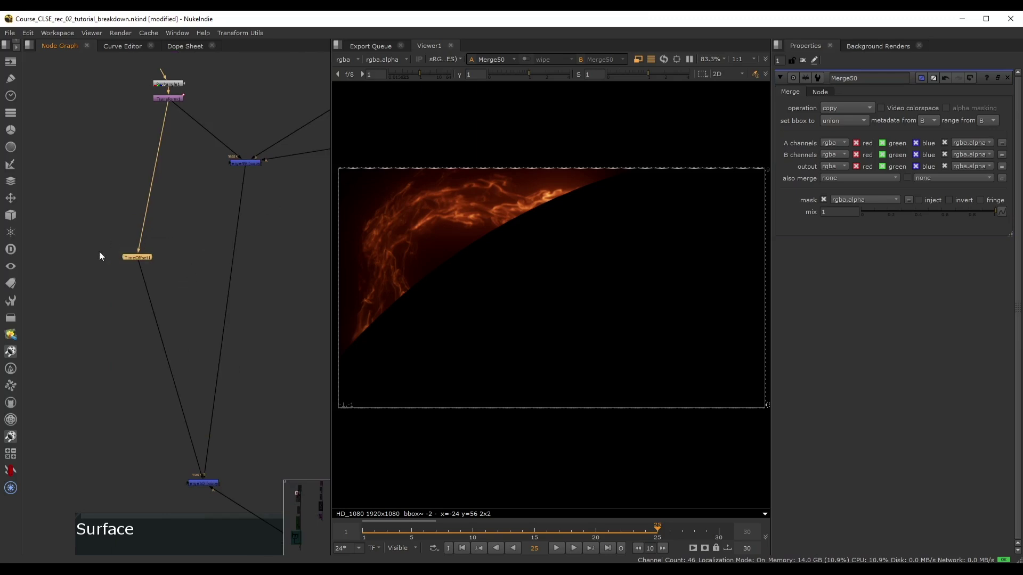
pyautogui.scroll(2, 107, 251)
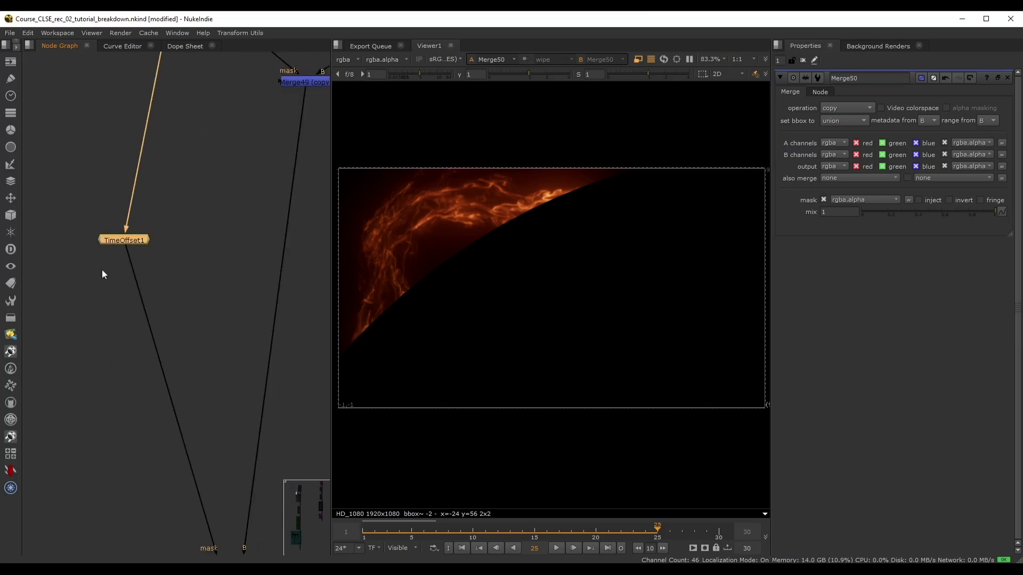
pyautogui.doubleClick(126, 240)
pyautogui.moveTo(97, 290); pyautogui.dragTo(129, 244, button='middle')
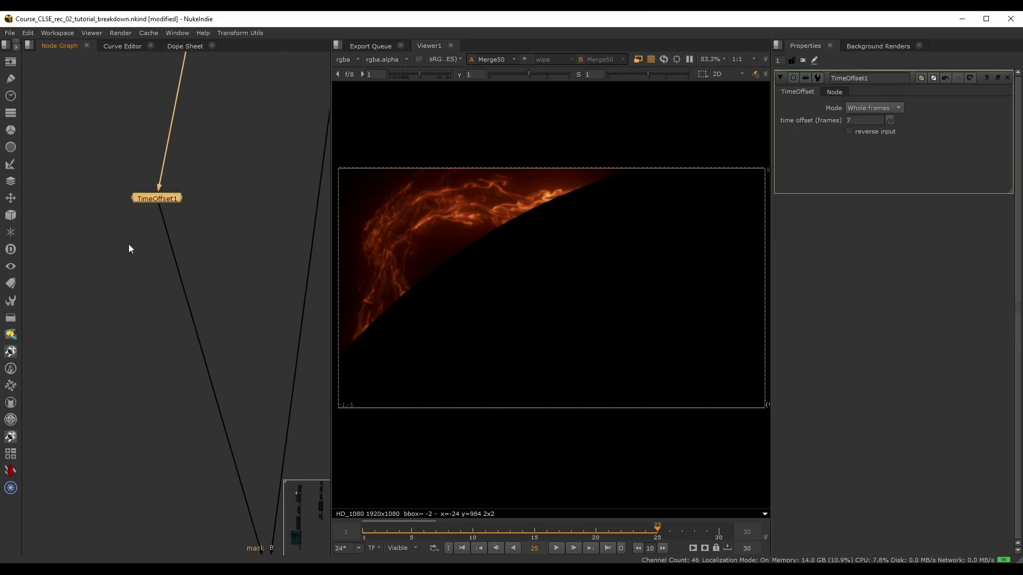
# - Clone the TimeOffset1 node and place the clone below and to the left of the original
pyautogui.hotkey('alt', 'k')
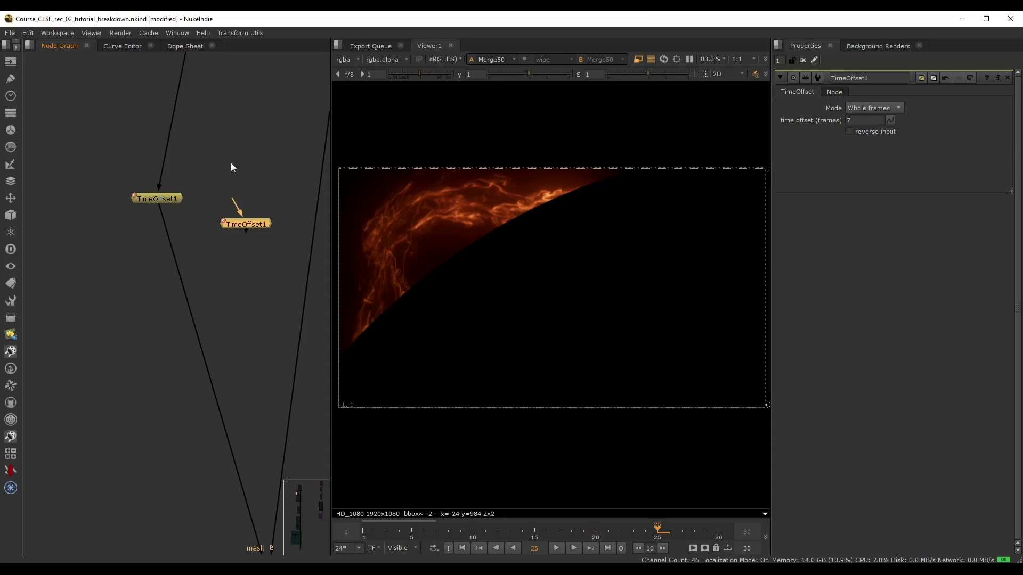
pyautogui.moveTo(246, 223); pyautogui.dragTo(62, 316)
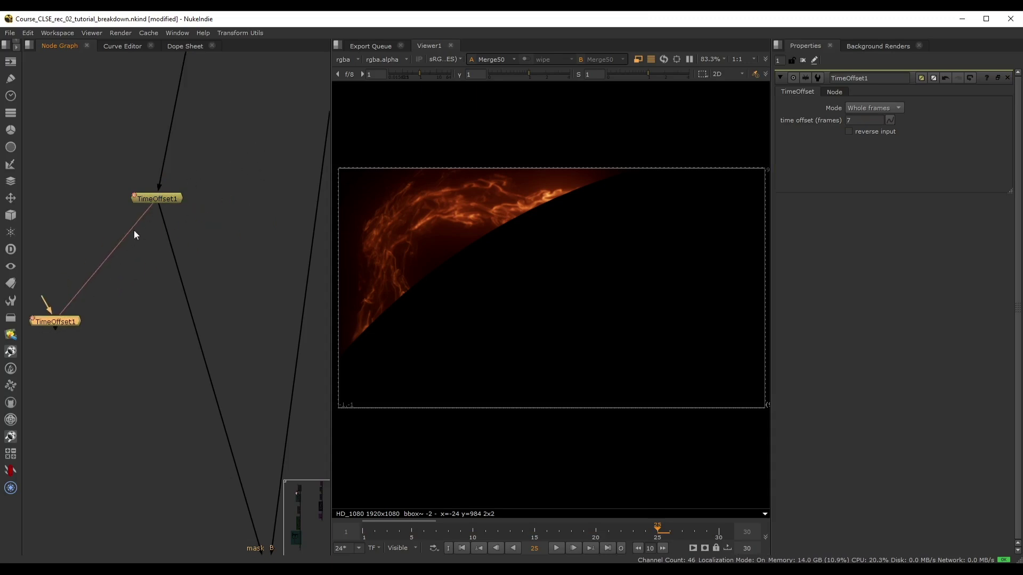
pyautogui.moveTo(185, 243); pyautogui.dragTo(264, 220, button='middle')
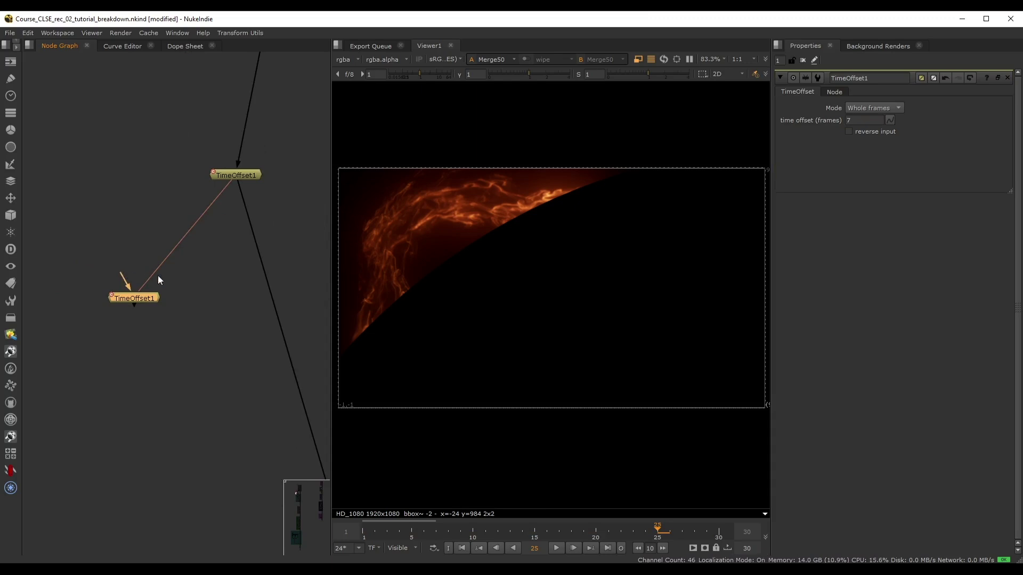
pyautogui.moveTo(191, 246); pyautogui.dragTo(148, 273, button='middle')
# - Set the time offset of the cloned TimeOffset nodes to 5 frames
pyautogui.doubleClick(182, 202)
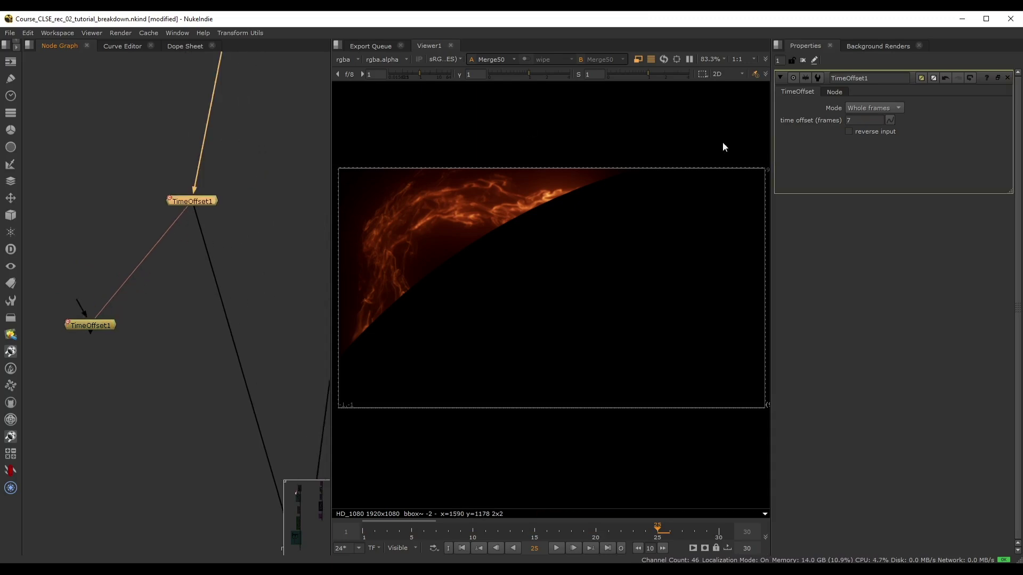
pyautogui.click(862, 120)
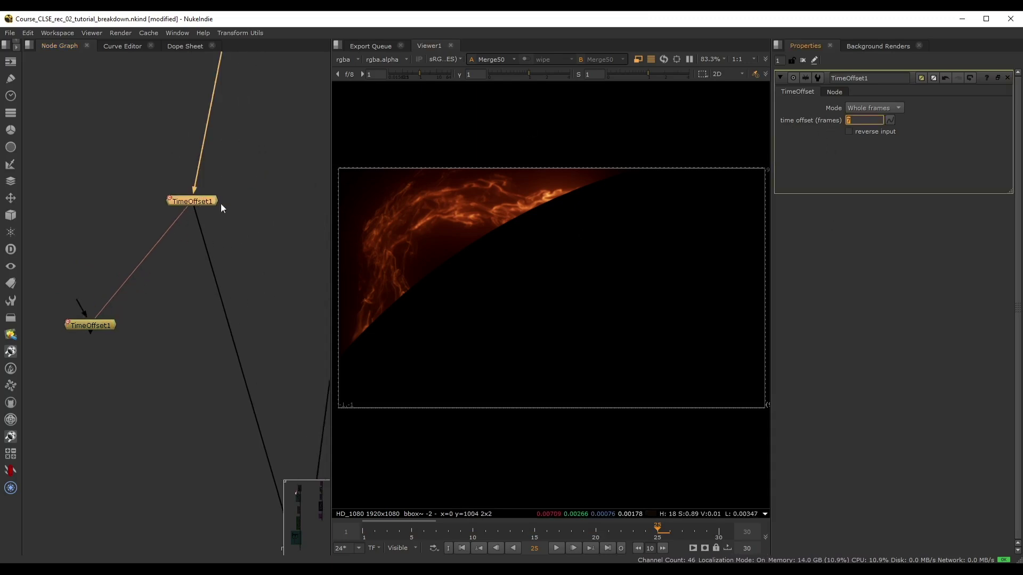
pyautogui.write('5')
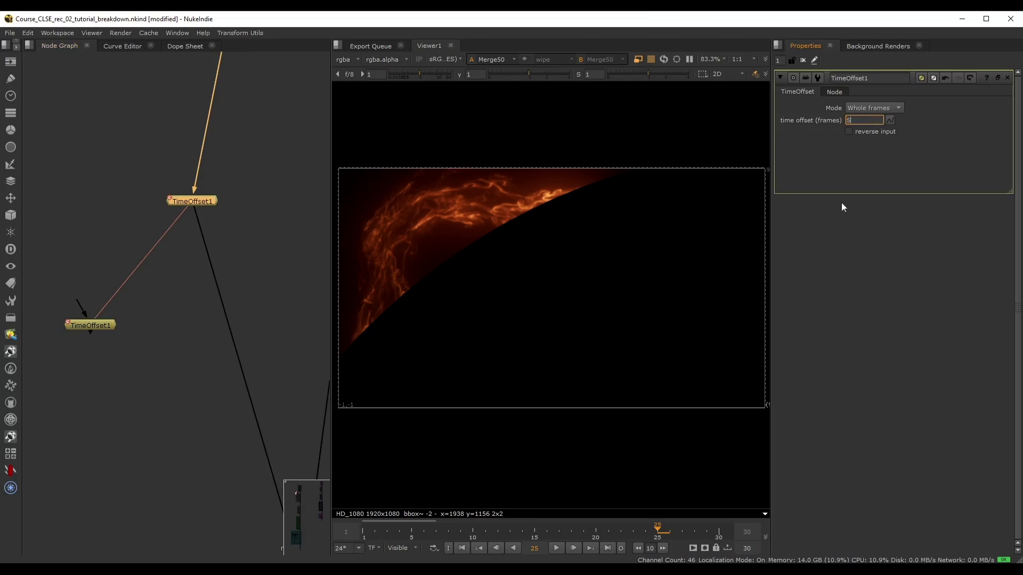
# - Connect the clone's input to the original TimeOffset1 and restore the timeline to the full frame range
pyautogui.click(104, 326)
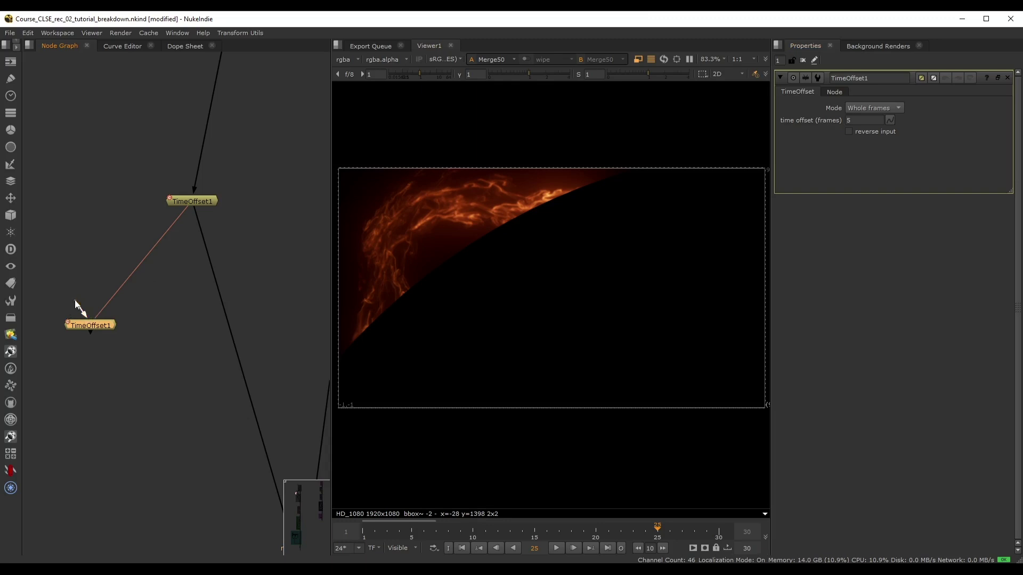
pyautogui.moveTo(75, 300); pyautogui.dragTo(192, 201)
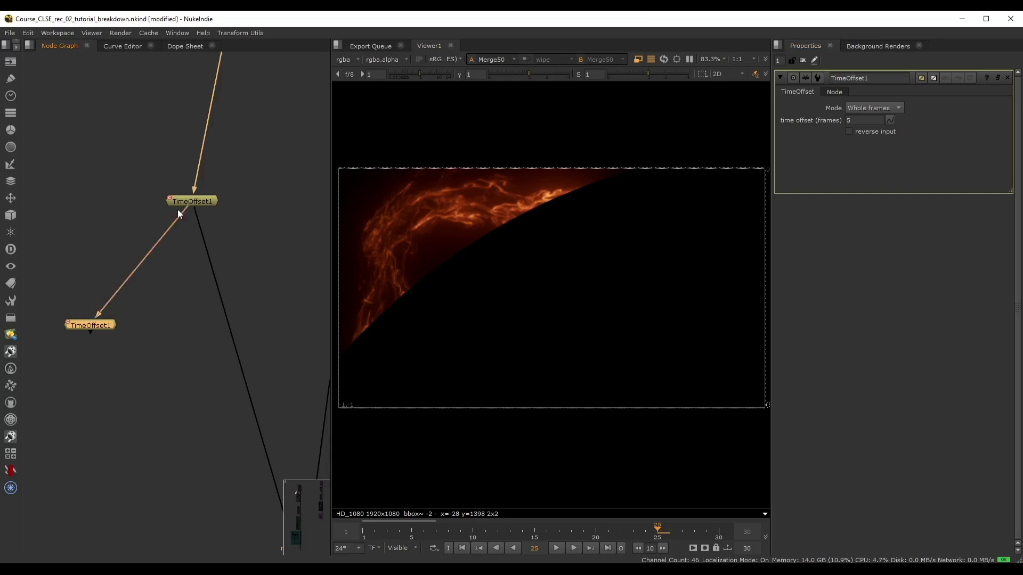
pyautogui.moveTo(135, 183); pyautogui.dragTo(260, 231)
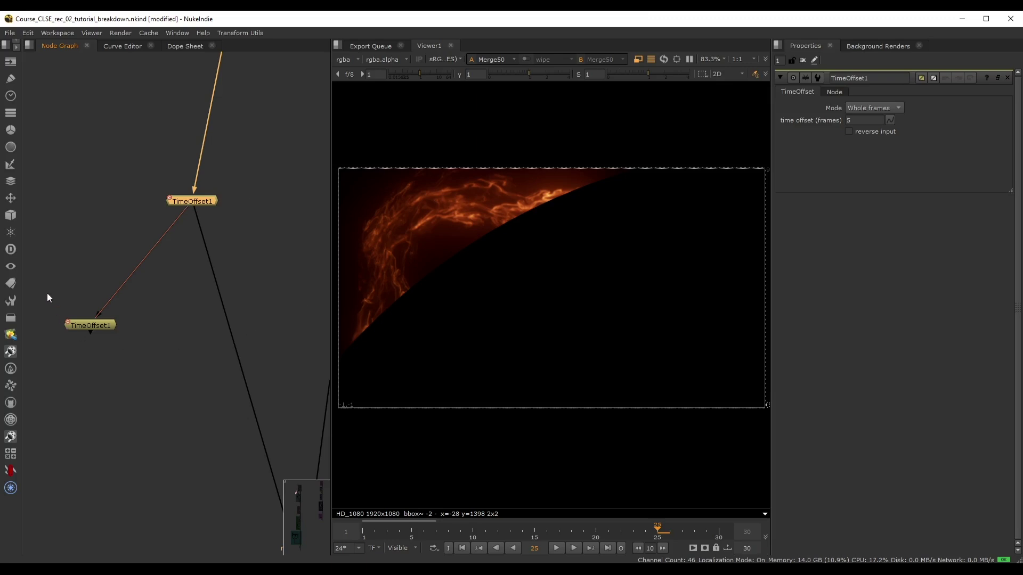
pyautogui.click(82, 325)
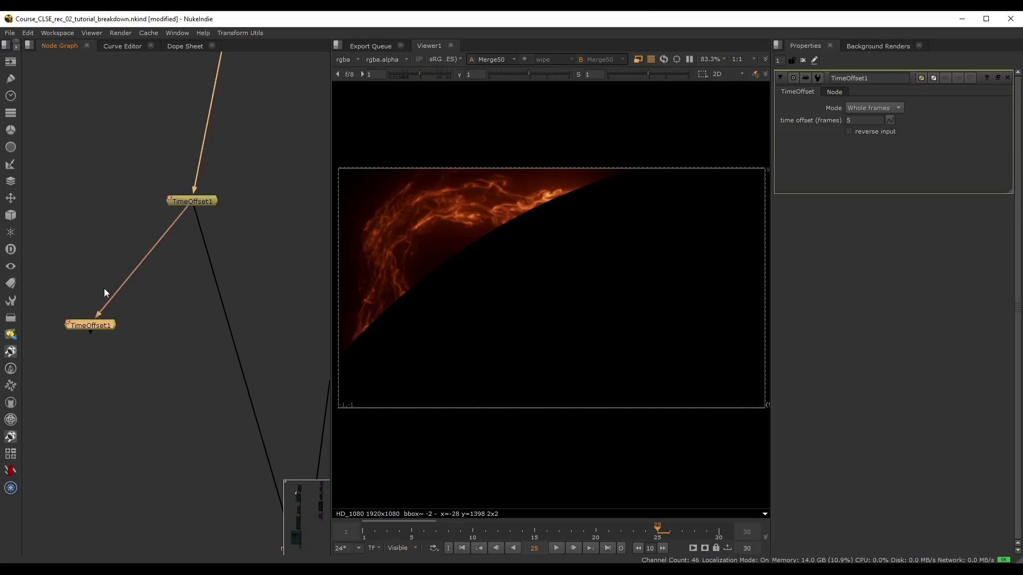
pyautogui.middleClick(488, 530)
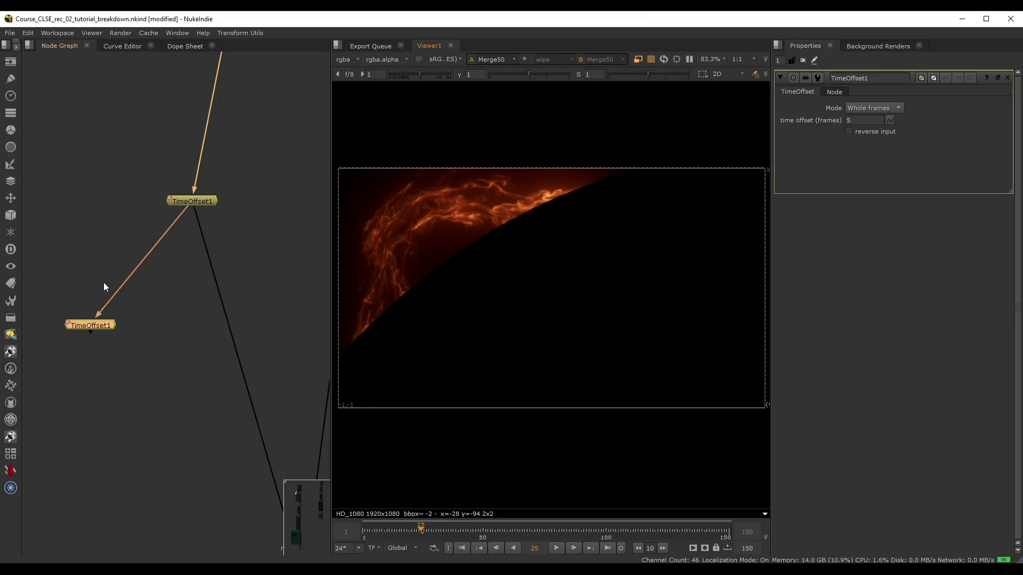
pyautogui.moveTo(109, 328); pyautogui.dragTo(128, 328)
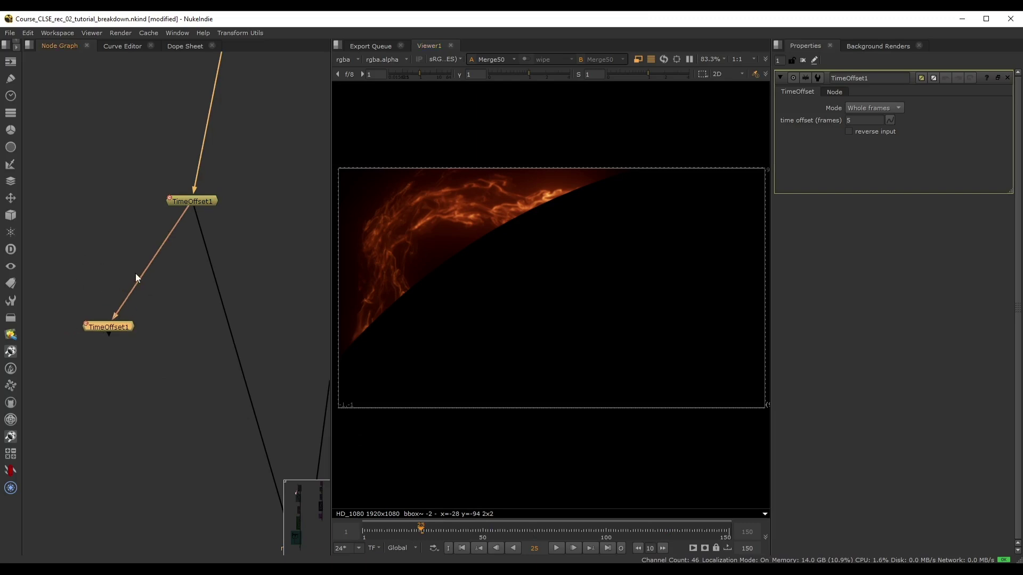
# - Move the cloned TimeOffset node down and out to the left, level with Merge50
pyautogui.click(59, 324)
pyautogui.scroll(-3, 117, 306)
pyautogui.moveTo(126, 353); pyautogui.dragTo(126, 204, button='middle')
pyautogui.moveTo(114, 168); pyautogui.dragTo(75, 302)
pyautogui.moveTo(222, 333); pyautogui.dragTo(212, 227, button='middle')
pyautogui.scroll(2, 209, 223)
pyautogui.click(187, 394)
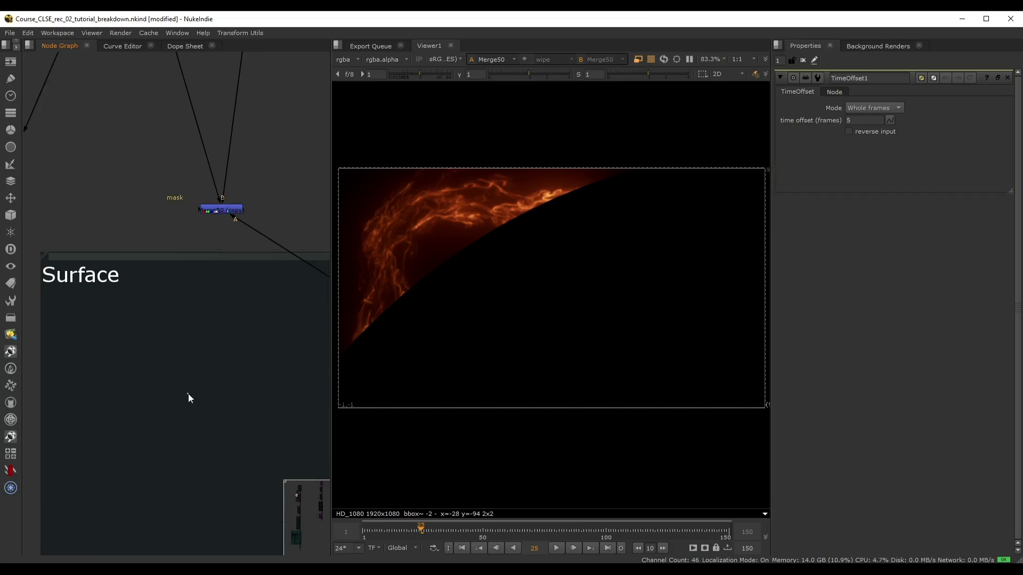
pyautogui.scroll(-3, 168, 381)
pyautogui.moveTo(28, 302); pyautogui.dragTo(148, 250, button='middle')
pyautogui.moveTo(184, 212); pyautogui.dragTo(139, 228)
# - Create a Merge node to the left of the Surface group, below the cloned TimeOffset
pyautogui.click(159, 328)
pyautogui.moveTo(160, 328); pyautogui.dragTo(87, 345, button='middle')
pyautogui.press('m')
pyautogui.scroll(2, 94, 370)
pyautogui.scroll(3, 91, 387)
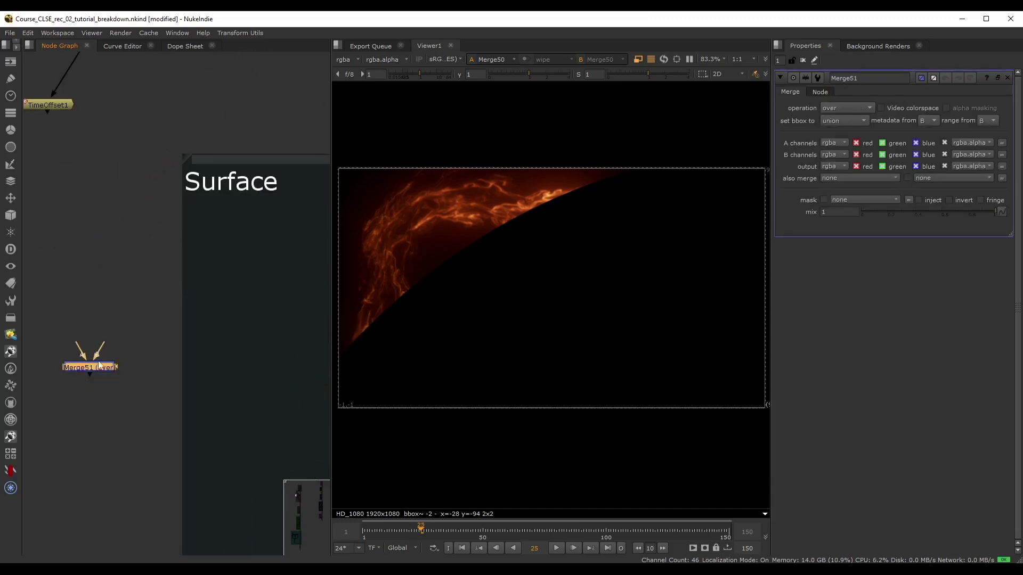
# - Connect the new Merge node's B input to Merge50
pyautogui.scroll(-2, 90, 363)
pyautogui.moveTo(103, 301); pyautogui.dragTo(124, 345, button='middle')
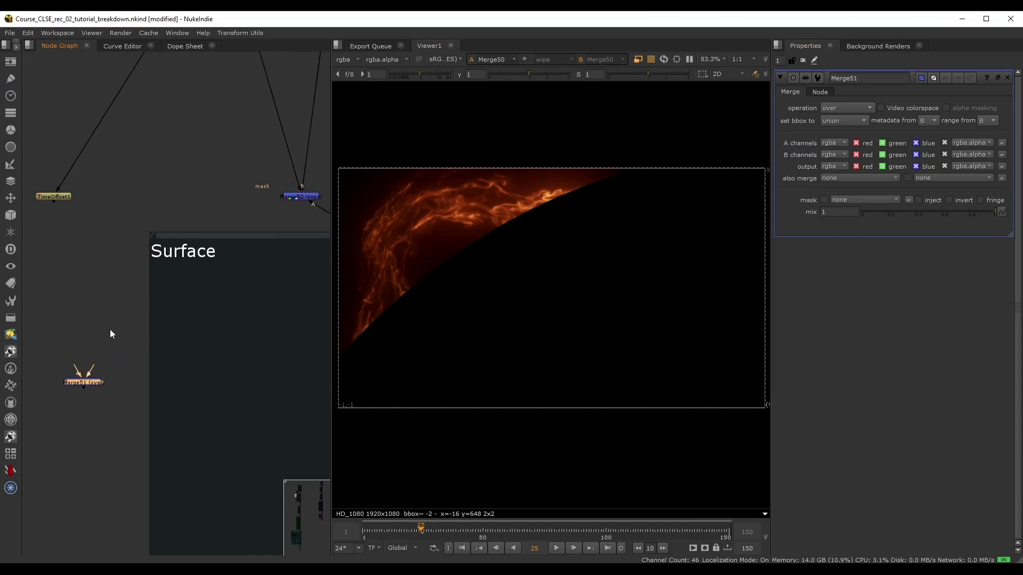
pyautogui.moveTo(91, 368); pyautogui.dragTo(157, 183)
pyautogui.moveTo(77, 369); pyautogui.dragTo(139, 376, button='middle')
pyautogui.moveTo(139, 373); pyautogui.dragTo(125, 220)
# - Select Merge1 on the main branch of the Surface group and view its output
pyautogui.scroll(-3, 187, 385)
pyautogui.moveTo(305, 394); pyautogui.dragTo(200, 290, button='middle')
pyautogui.scroll(-1, 200, 290)
pyautogui.moveTo(315, 348); pyautogui.dragTo(174, 193, button='middle')
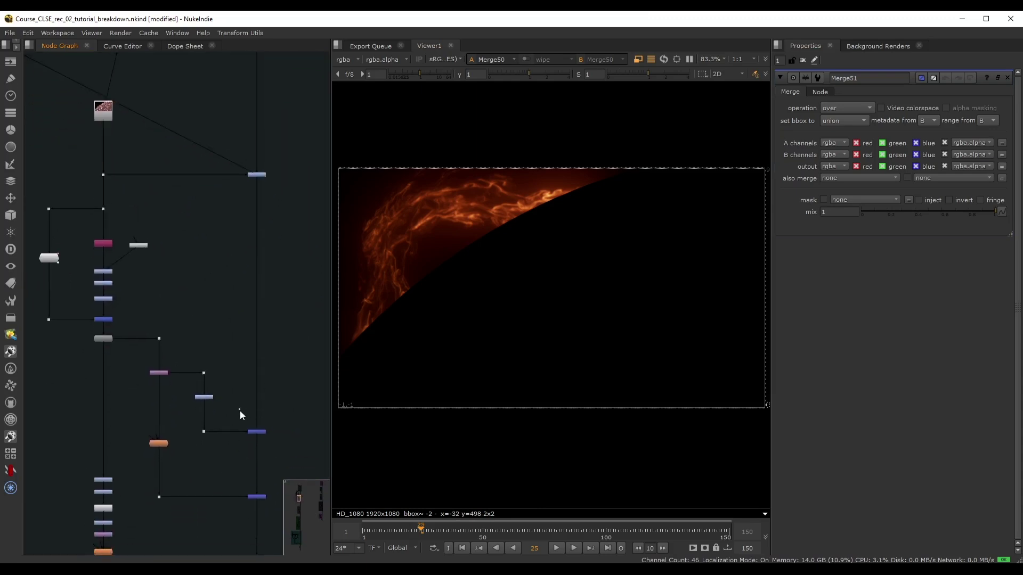
pyautogui.moveTo(240, 410); pyautogui.dragTo(276, 445)
pyautogui.press('1')
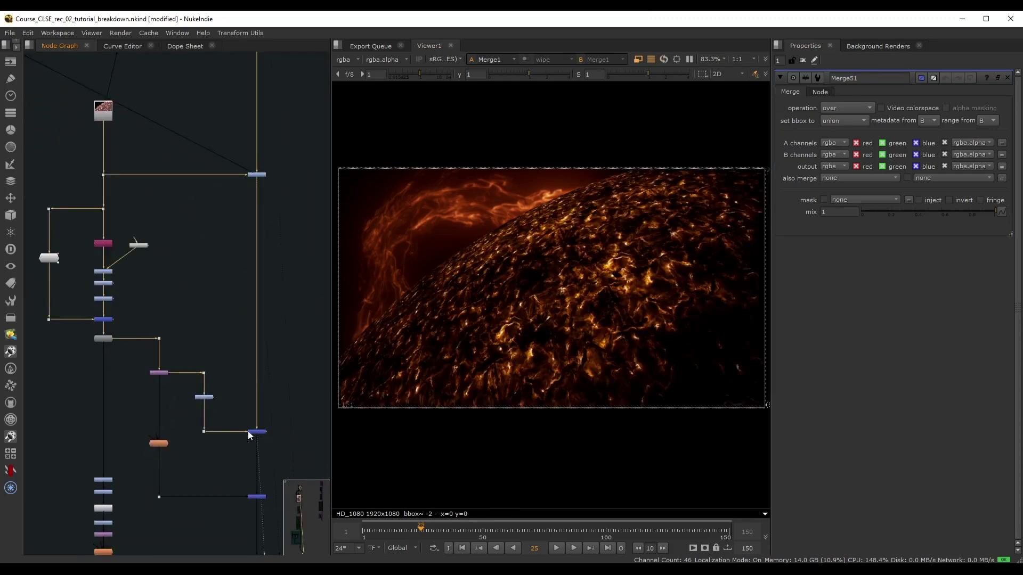
# - Move Merge51 down beside the Surface group and connect its A input to the upper Merge on the main branch
pyautogui.scroll(-3, 215, 401)
pyautogui.moveTo(215, 402); pyautogui.dragTo(281, 310, button='middle')
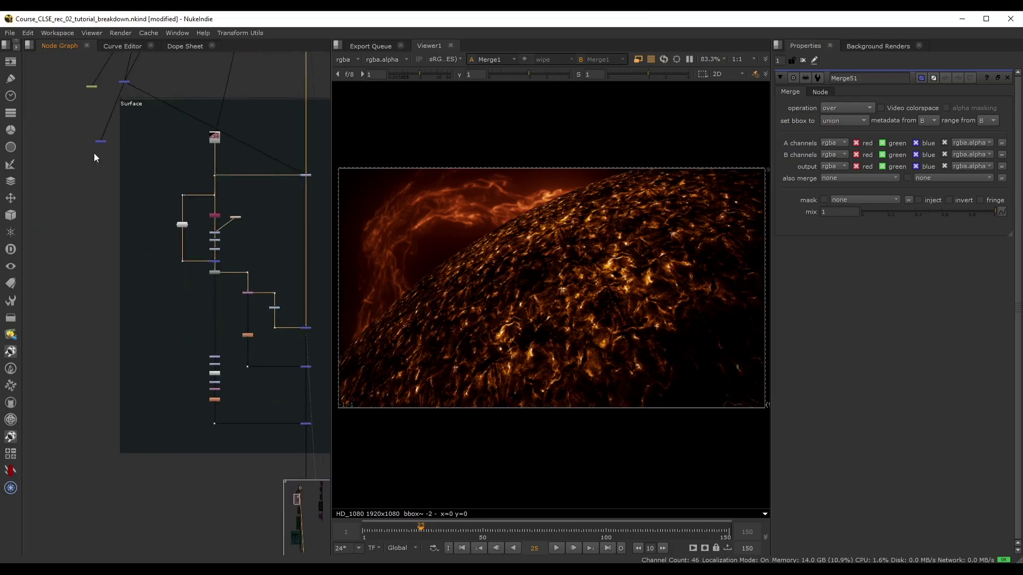
pyautogui.click(99, 147)
pyautogui.scroll(2, 100, 150)
pyautogui.moveTo(98, 145); pyautogui.dragTo(79, 389)
pyautogui.moveTo(94, 327); pyautogui.dragTo(54, 228, button='middle')
pyautogui.scroll(-2, 77, 273)
pyautogui.moveTo(88, 270); pyautogui.dragTo(101, 281, button='middle')
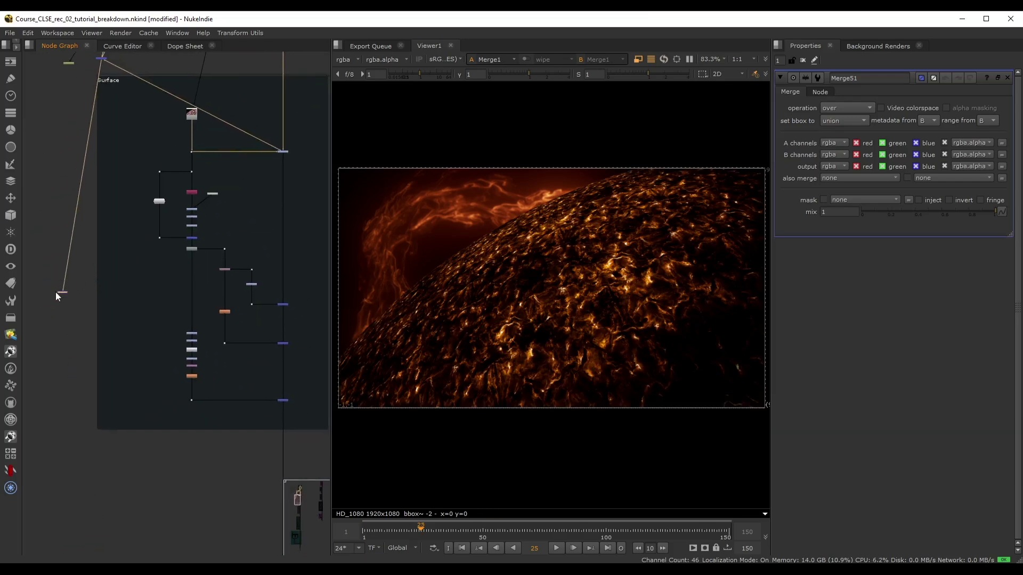
pyautogui.scroll(3, 66, 285)
pyautogui.moveTo(60, 290); pyautogui.dragTo(182, 126)
pyautogui.scroll(-8, 159, 147)
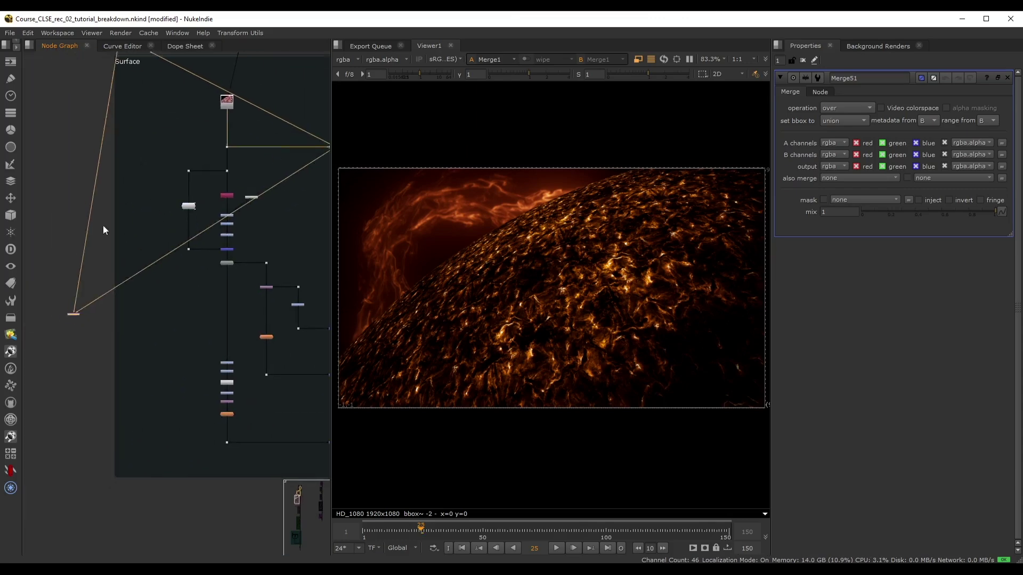
pyautogui.moveTo(58, 91); pyautogui.dragTo(233, 352)
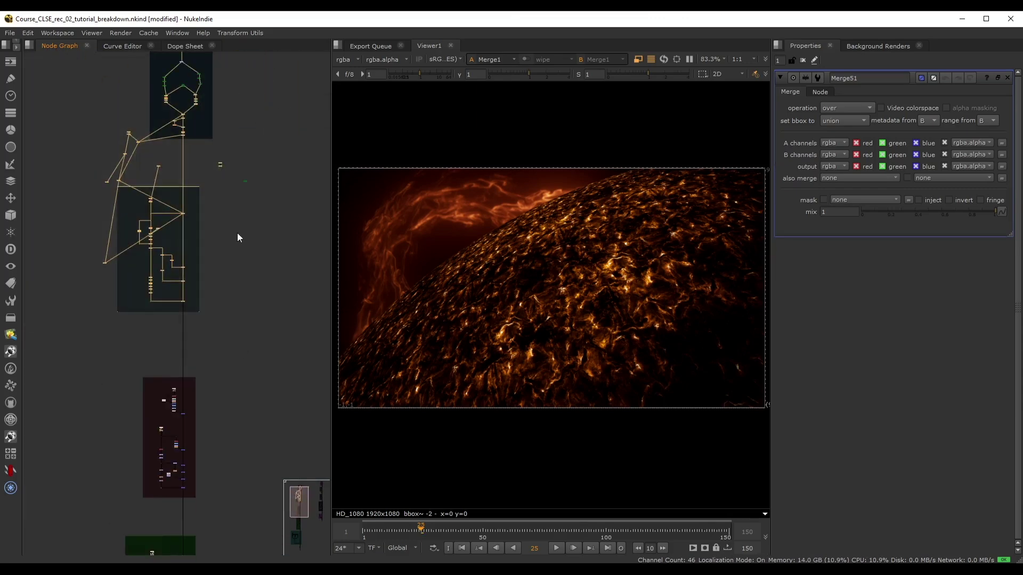
pyautogui.click(237, 233)
pyautogui.scroll(4, 123, 192)
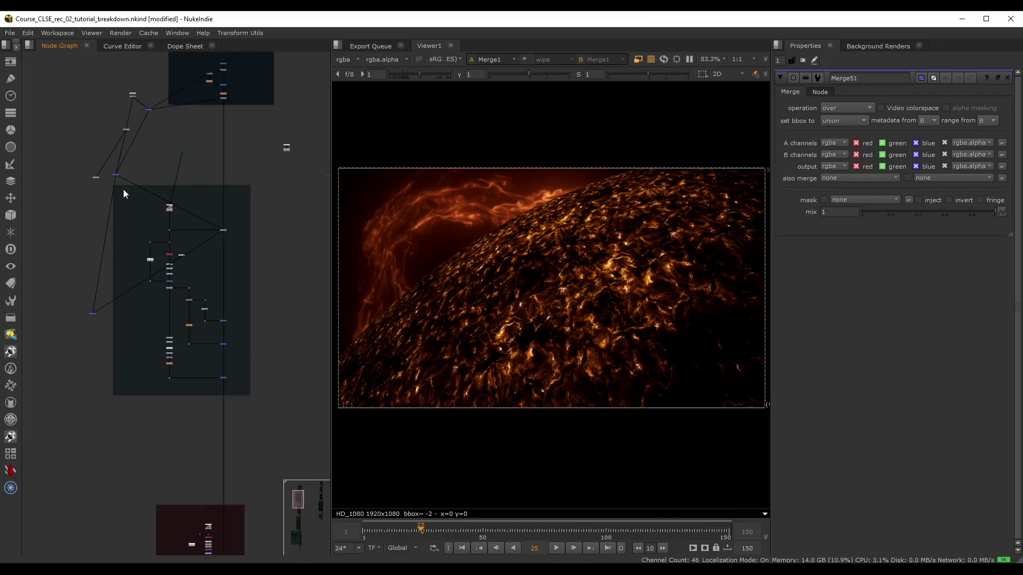
pyautogui.moveTo(52, 111); pyautogui.dragTo(269, 343)
pyautogui.click(278, 276)
pyautogui.scroll(5, 94, 199)
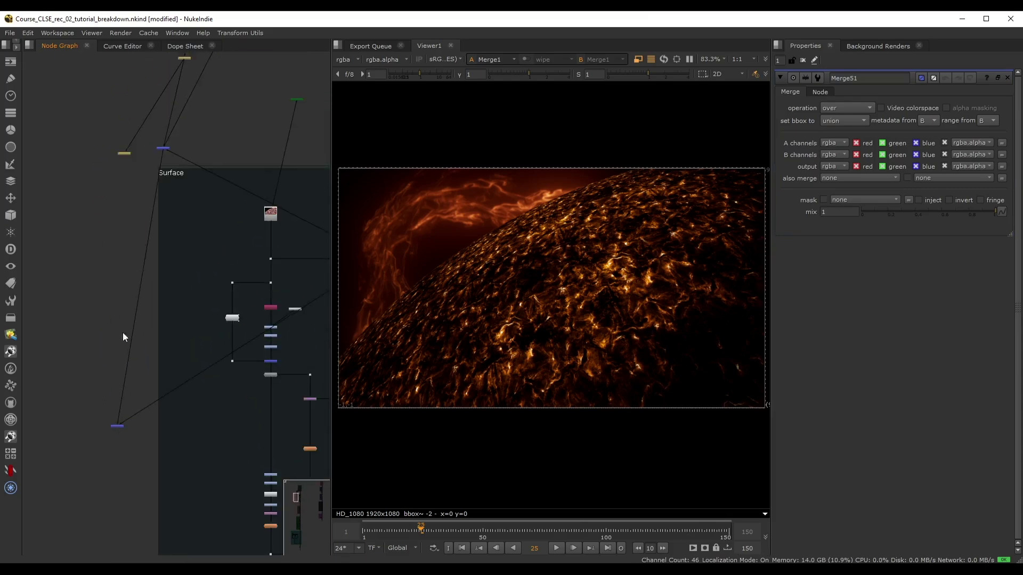
# - Move Merge51 up closer to Merge50 and line Merge50 up vertically above it
pyautogui.moveTo(126, 426); pyautogui.dragTo(146, 266)
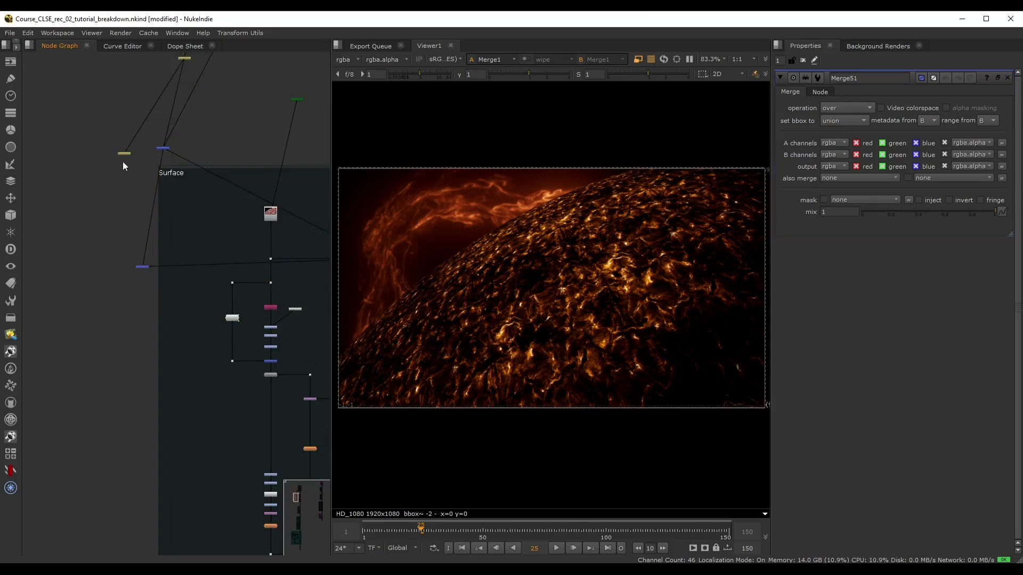
pyautogui.scroll(3, 122, 160)
pyautogui.moveTo(186, 149); pyautogui.dragTo(152, 149)
pyautogui.moveTo(139, 235); pyautogui.dragTo(157, 286, button='middle')
# - Move the two TimeOffset clones out to the left of the copy Merges and stack them vertically
pyautogui.moveTo(139, 206); pyautogui.dragTo(88, 166)
pyautogui.scroll(-2, 156, 139)
pyautogui.moveTo(156, 139); pyautogui.dragTo(145, 220, button='middle')
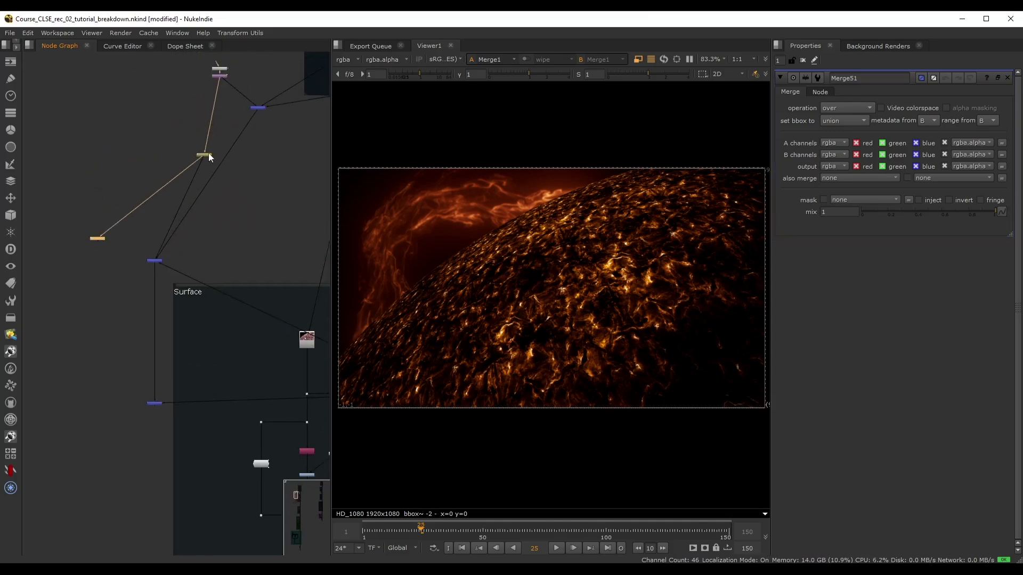
pyautogui.moveTo(208, 153); pyautogui.dragTo(104, 150)
pyautogui.moveTo(132, 374); pyautogui.dragTo(136, 289, button='middle')
# - Insert a Dot into Merge51's A connection and place it above and to the right of the node
pyautogui.scroll(6, 144, 312)
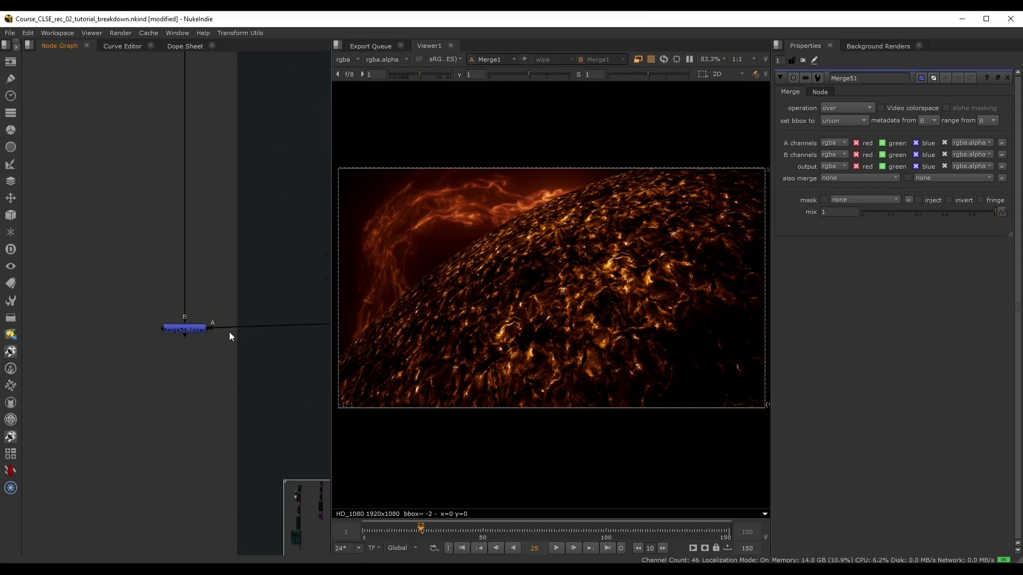
pyautogui.moveTo(206, 331); pyautogui.dragTo(183, 354)
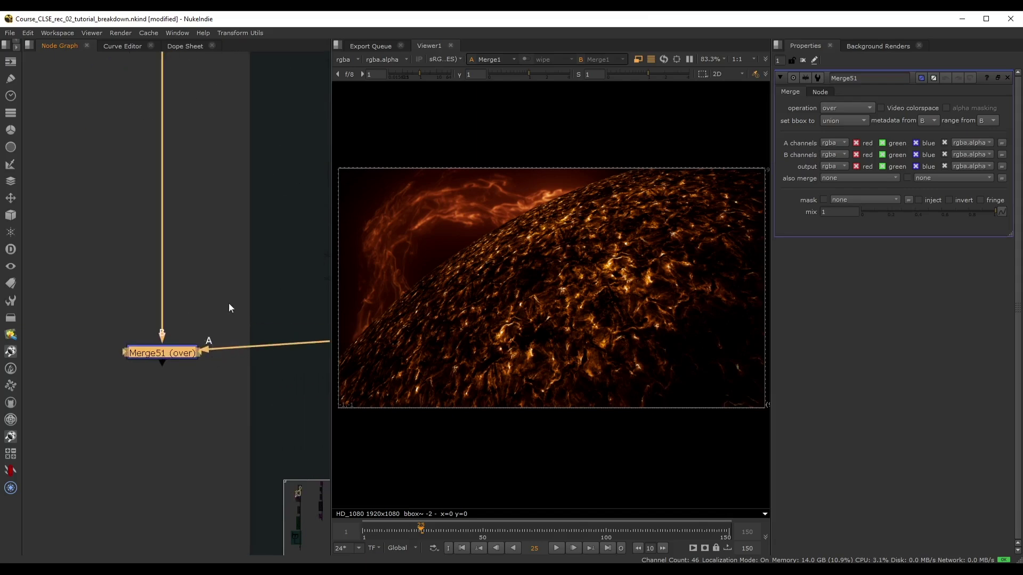
pyautogui.moveTo(256, 332); pyautogui.dragTo(155, 346, button='middle')
pyautogui.moveTo(212, 358); pyautogui.dragTo(149, 308)
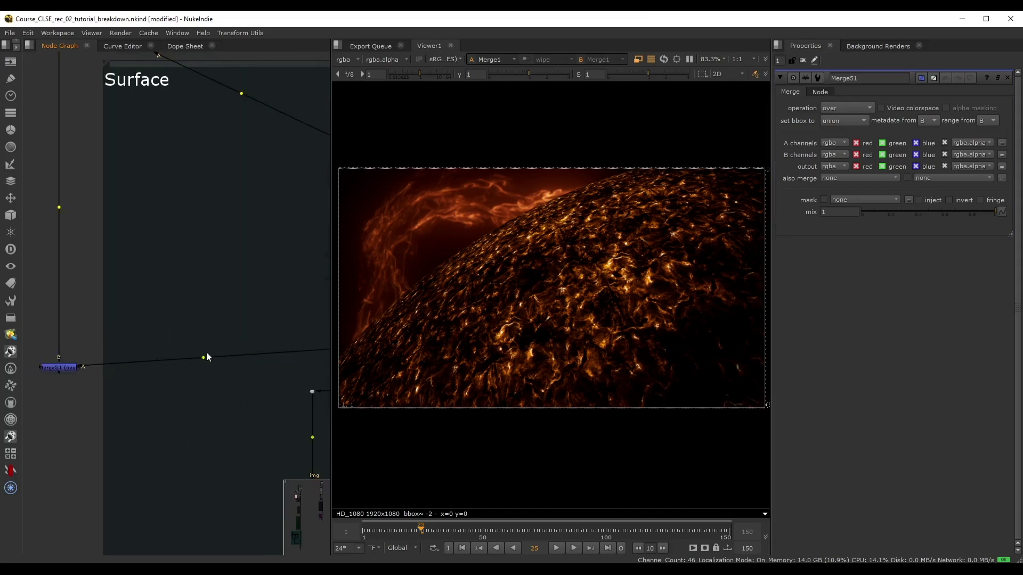
pyautogui.moveTo(203, 360); pyautogui.dragTo(159, 299)
pyautogui.moveTo(121, 311); pyautogui.dragTo(255, 269, button='middle')
pyautogui.scroll(4, 220, 319)
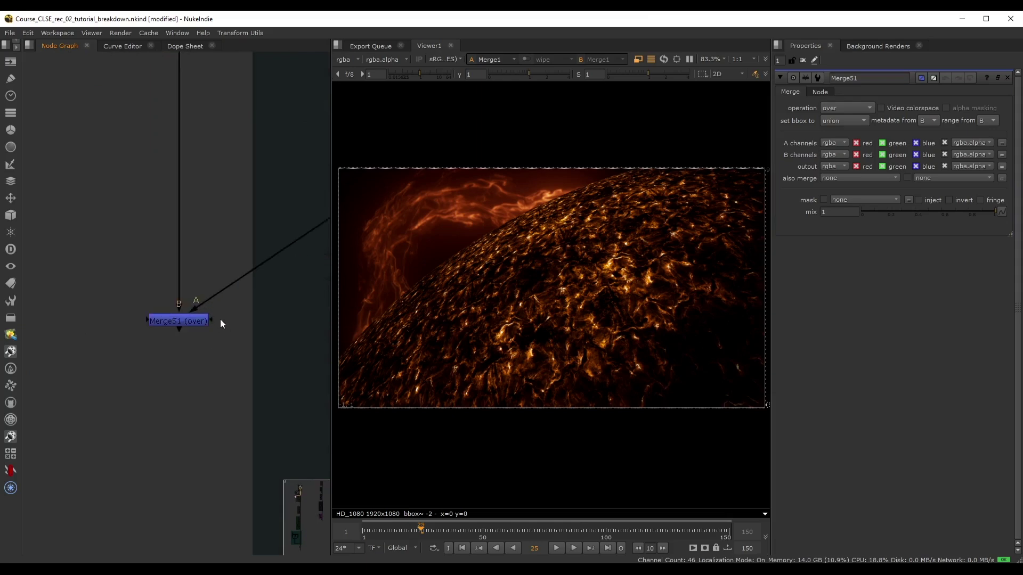
pyautogui.moveTo(277, 284); pyautogui.dragTo(126, 260)
pyautogui.scroll(-3, 128, 237)
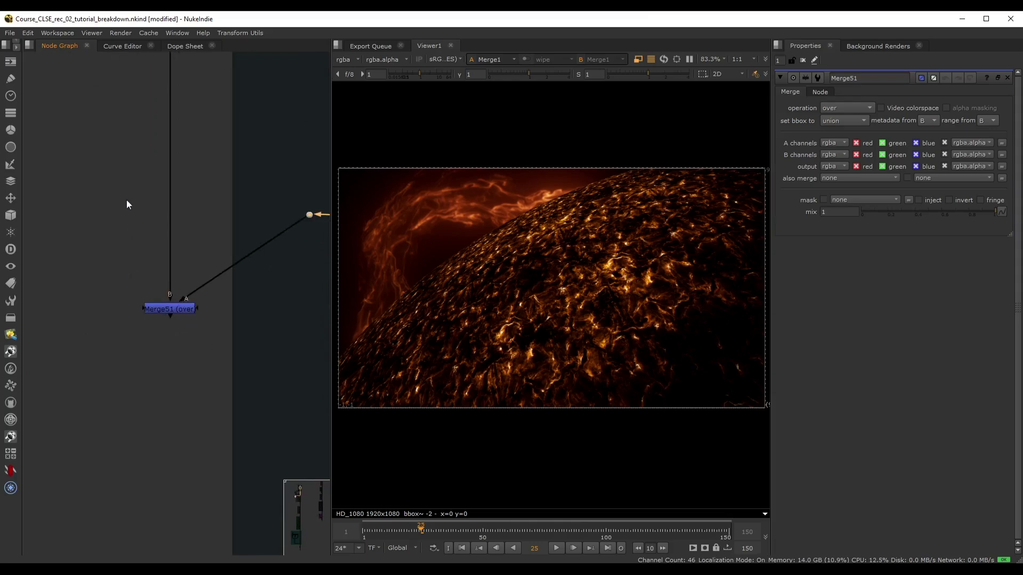
# - Connect Merge51's mask input to the lower cloned TimeOffset
pyautogui.moveTo(149, 224); pyautogui.dragTo(188, 342, button='middle')
pyautogui.scroll(-2, 215, 385)
pyautogui.moveTo(206, 392); pyautogui.dragTo(96, 257)
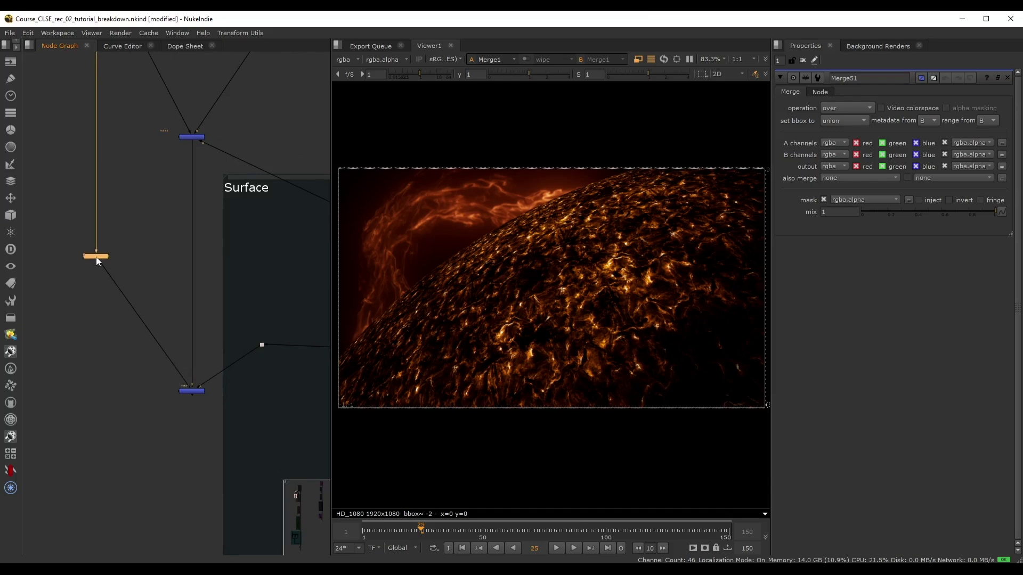
# - View Merge51, set its operation to copy and scrub to frame 22 to check the wipe
pyautogui.scroll(2, 177, 415)
pyautogui.click(207, 380)
pyautogui.press('1')
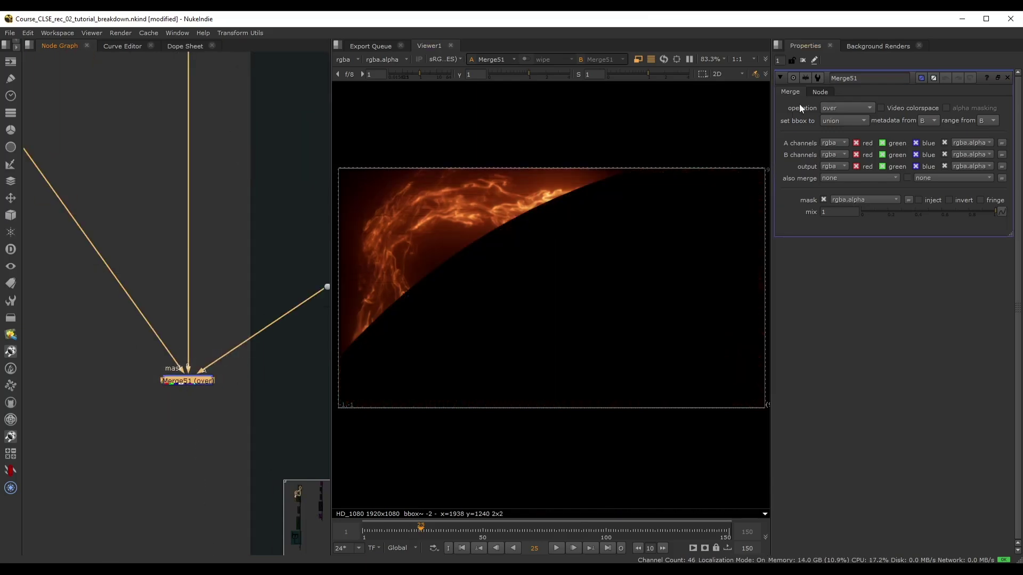
pyautogui.click(840, 105)
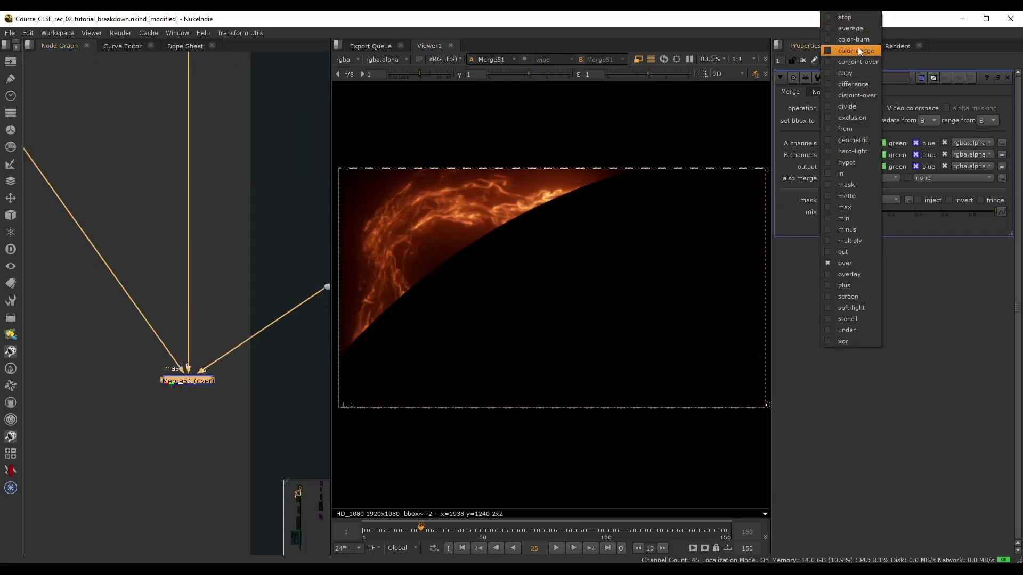
pyautogui.click(855, 72)
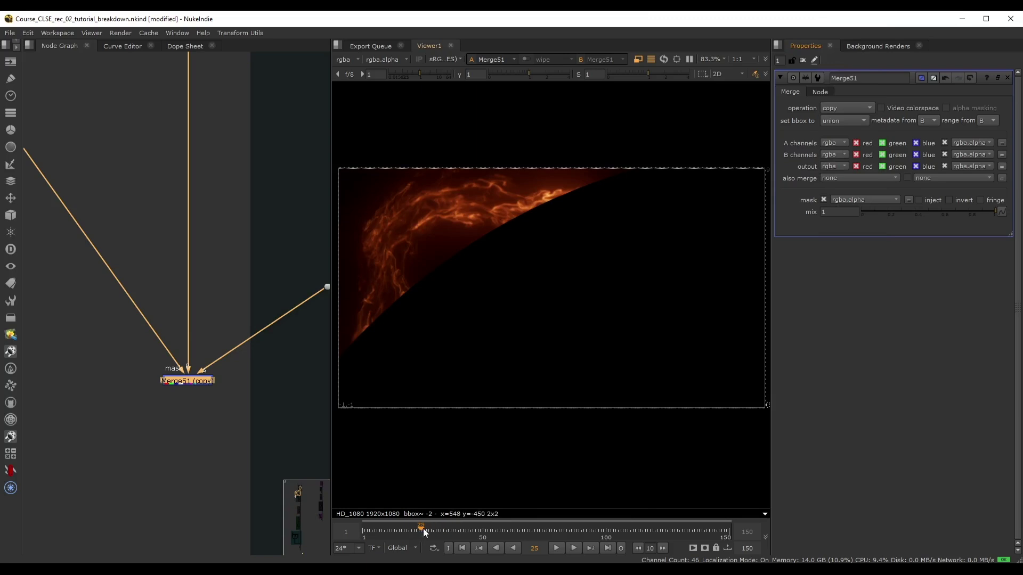
pyautogui.moveTo(423, 528)
pyautogui.mouseDown()
pyautogui.moveTo(462, 528)
pyautogui.moveTo(415, 531)
pyautogui.mouseUp()
# - Trace Merge51's A connection into the Surface group's main branch and view the output of Merge1
pyautogui.scroll(-5, 159, 305)
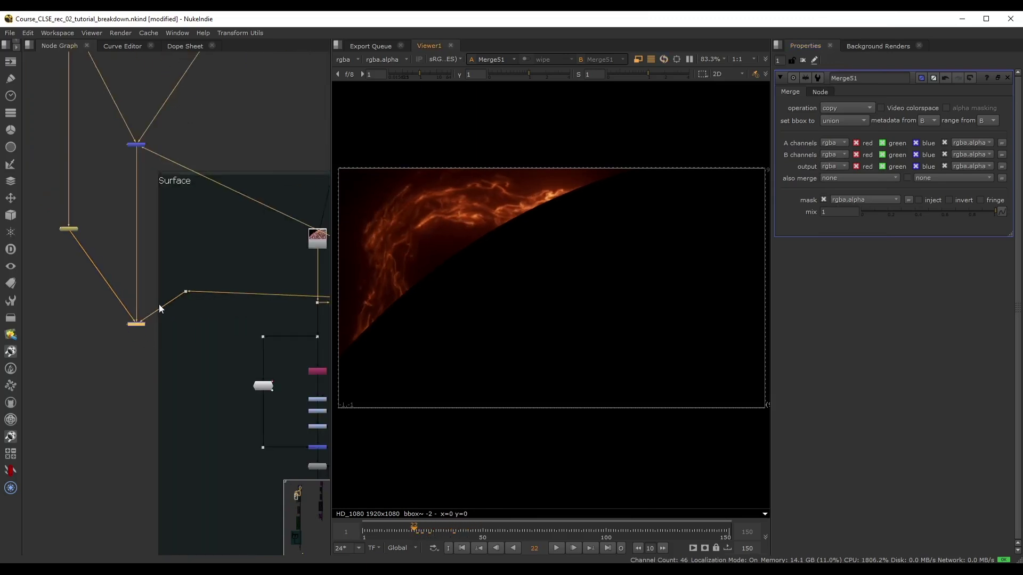
pyautogui.moveTo(300, 310); pyautogui.dragTo(206, 294, button='middle')
pyautogui.scroll(2, 206, 294)
pyautogui.moveTo(301, 285); pyautogui.dragTo(125, 274, button='middle')
pyautogui.moveTo(273, 285); pyautogui.dragTo(176, 248)
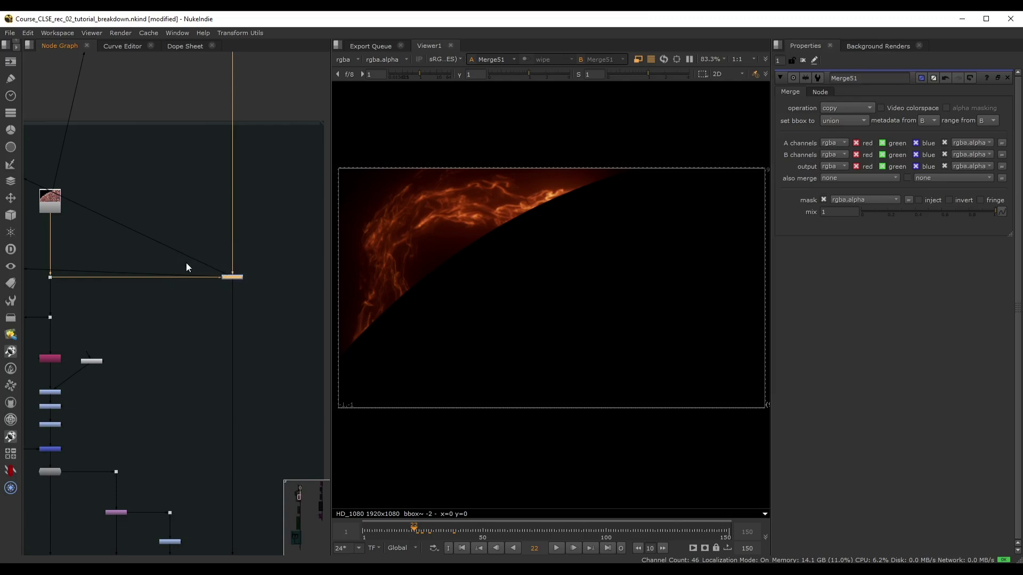
pyautogui.scroll(-1, 186, 262)
pyautogui.moveTo(59, 289); pyautogui.dragTo(275, 222, button='middle')
pyautogui.scroll(-3, 187, 221)
pyautogui.moveTo(162, 221); pyautogui.dragTo(53, 210, button='middle')
pyautogui.click(217, 354)
pyautogui.press('1')
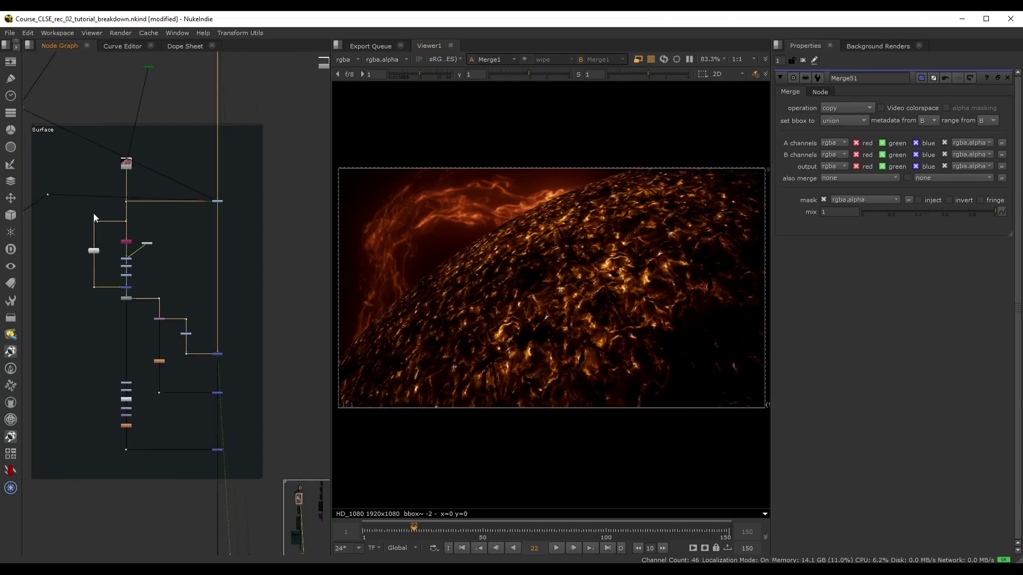
# - Reconnect Merge51's A input to Merge1 in the Surface group and delete the leftover Dot
pyautogui.scroll(2, 139, 191)
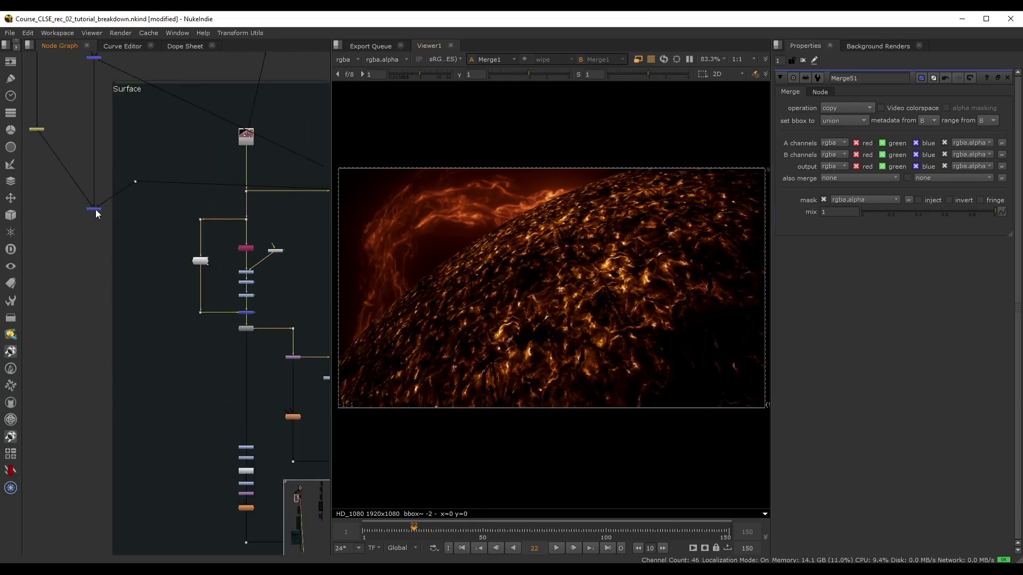
pyautogui.moveTo(93, 209); pyautogui.dragTo(88, 345)
pyautogui.scroll(-2, 103, 244)
pyautogui.moveTo(103, 244); pyautogui.dragTo(66, 236, button='middle')
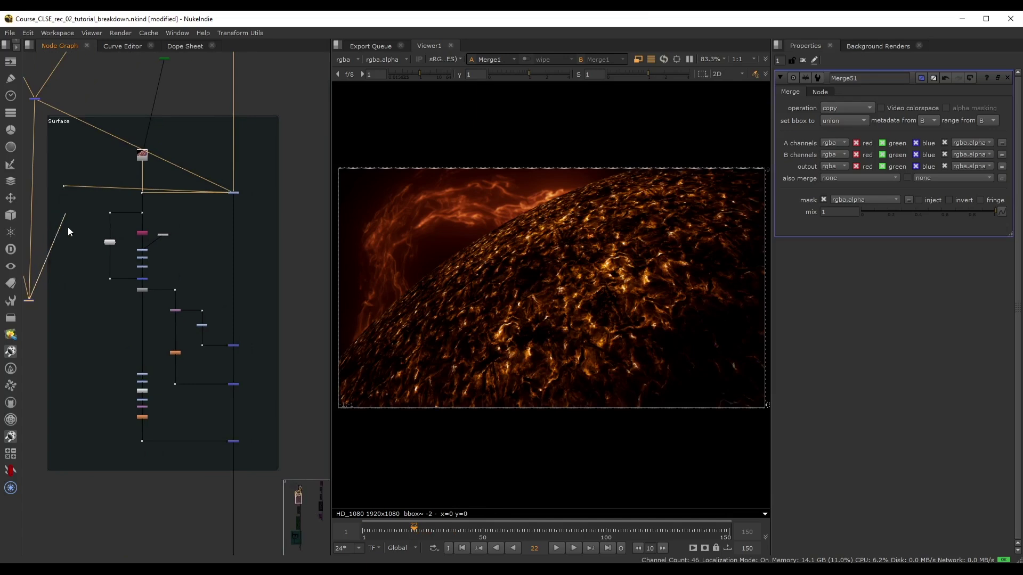
pyautogui.moveTo(68, 227); pyautogui.dragTo(226, 345)
pyautogui.moveTo(120, 190); pyautogui.dragTo(56, 175)
pyautogui.press('Delete')
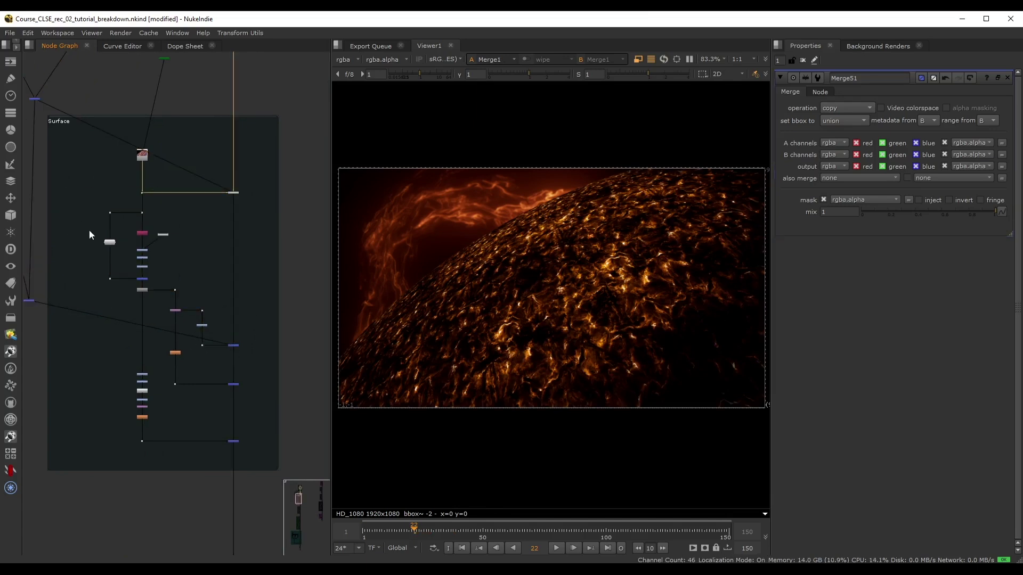
# - Move Merge51 further down beside the Surface group and lower its cloned TimeOffset towards it
pyautogui.moveTo(75, 301); pyautogui.dragTo(149, 239, button='middle')
pyautogui.moveTo(103, 238); pyautogui.dragTo(99, 316)
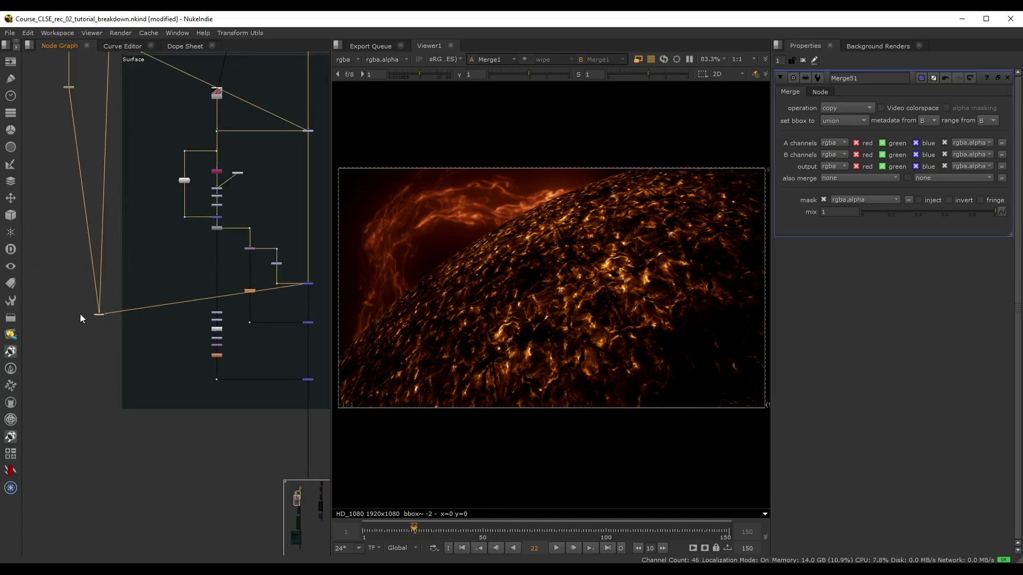
pyautogui.scroll(1, 79, 318)
pyautogui.moveTo(56, 63); pyautogui.dragTo(74, 136, button='middle')
pyautogui.moveTo(85, 117); pyautogui.dragTo(72, 251)
pyautogui.scroll(3, 123, 403)
# - View Merge51's output, scrub to frame 18 to check the wipe, and save the script
pyautogui.moveTo(85, 404); pyautogui.dragTo(151, 367)
pyautogui.press('1')
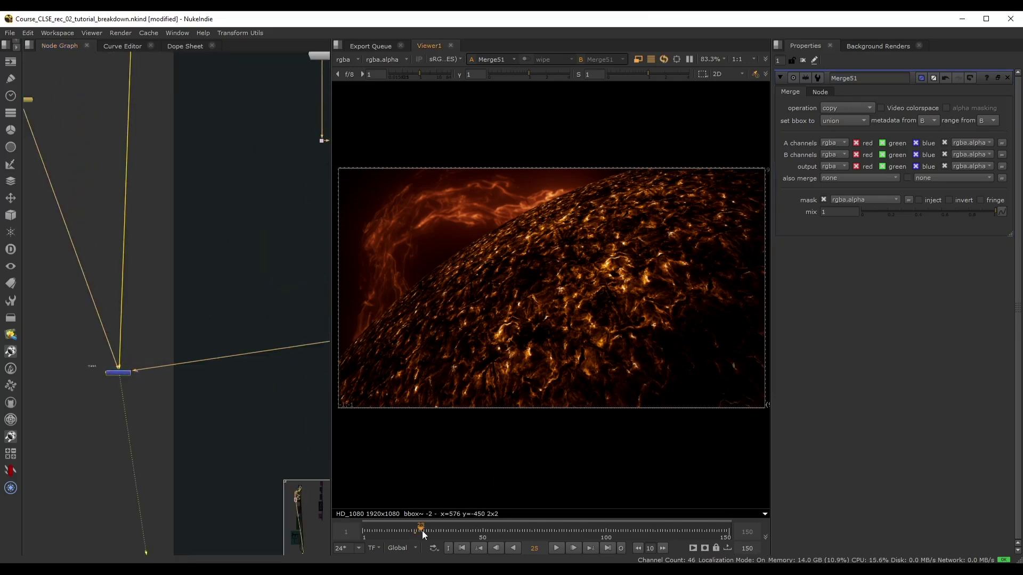
pyautogui.moveTo(426, 531); pyautogui.dragTo(405, 532)
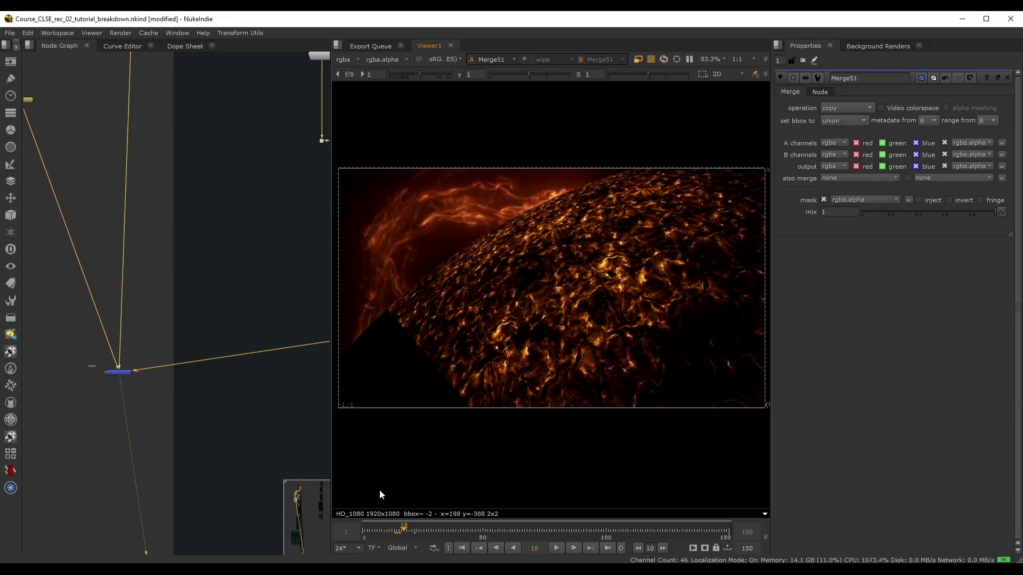
pyautogui.scroll(-3, 298, 272)
pyautogui.hotkey('ctrl', 's')
# - Disable and re-enable Merge1 on the Surface group's main branch
pyautogui.moveTo(312, 266); pyautogui.dragTo(162, 300, button='middle')
pyautogui.moveTo(268, 228)
pyautogui.mouseDown(button='middle')
pyautogui.moveTo(226, 229)
pyautogui.moveTo(245, 263)
pyautogui.mouseUp(button='middle')
pyautogui.moveTo(109, 178); pyautogui.dragTo(264, 349)
pyautogui.moveTo(265, 341); pyautogui.dragTo(296, 370)
pyautogui.press('d')
pyautogui.press('d')
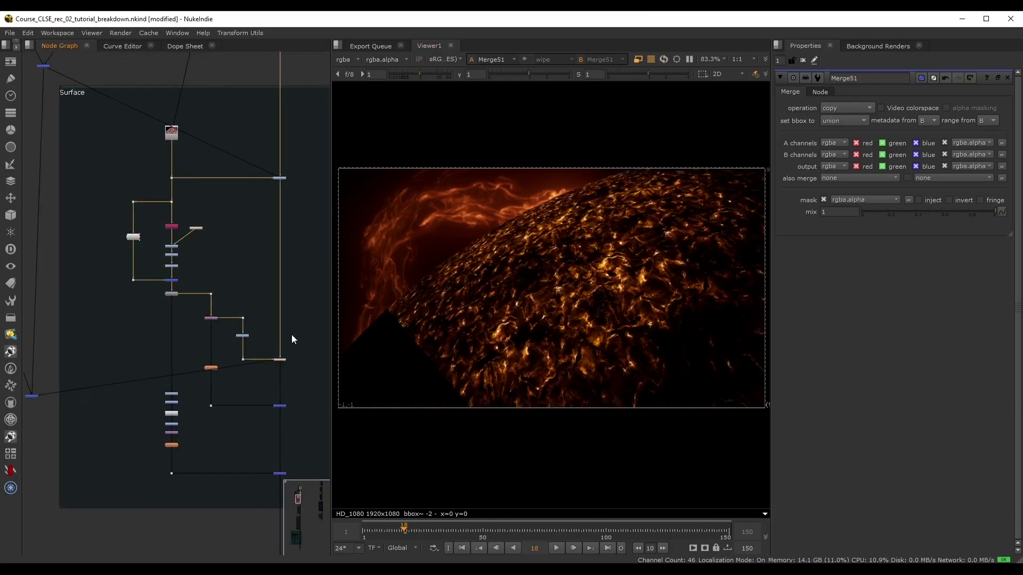
pyautogui.click(226, 281)
# - View the Surface branch outputs in turn, going upstream from apVignette2 through Merge2 to Read1
pyautogui.scroll(2, 228, 258)
pyautogui.moveTo(205, 262); pyautogui.dragTo(247, 261, button='middle')
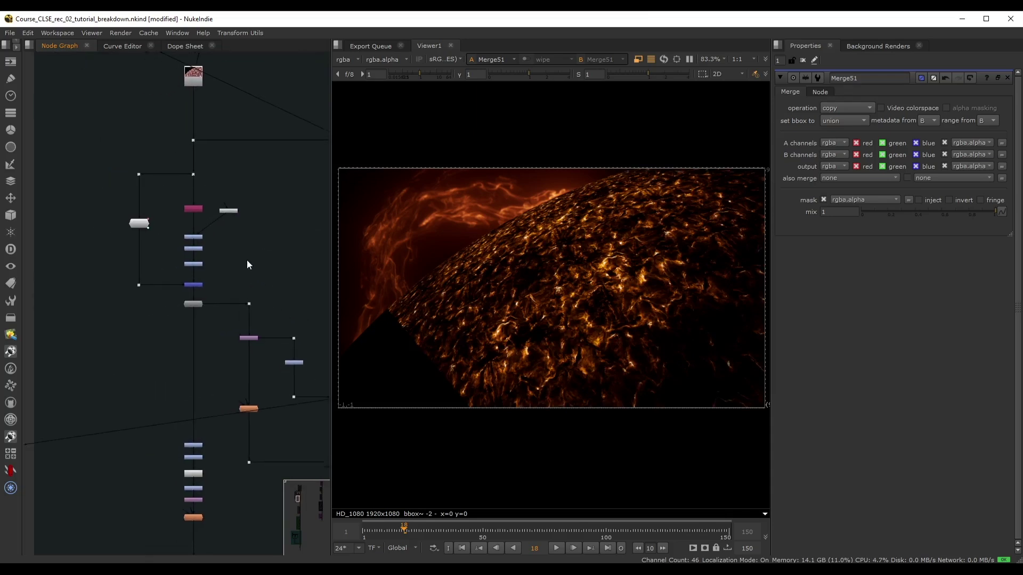
pyautogui.click(193, 304)
pyautogui.press('1')
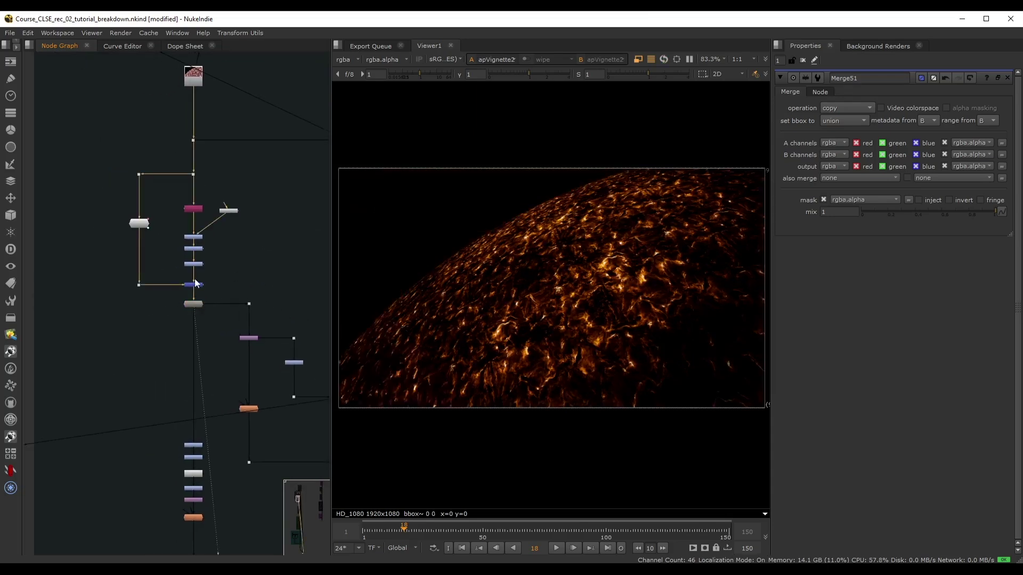
pyautogui.press('Up')
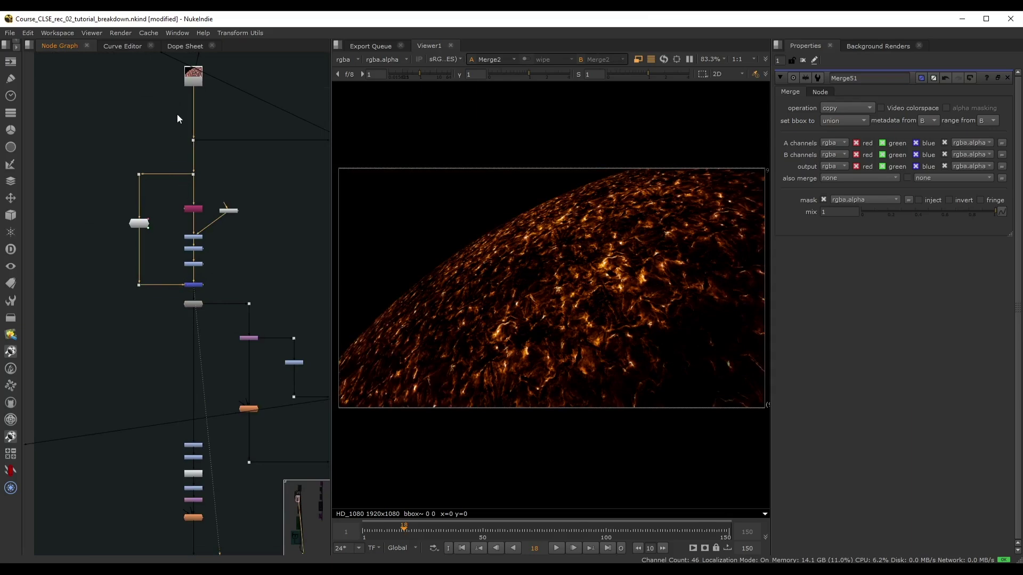
pyautogui.moveTo(267, 97); pyautogui.dragTo(215, 148, button='middle')
pyautogui.press('Up')
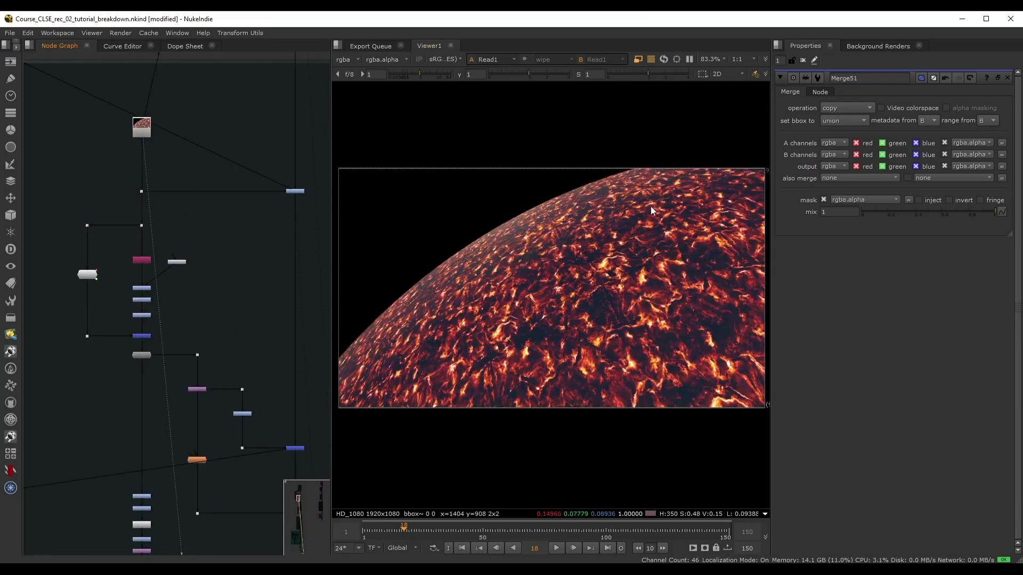
# - Reconnect Merge51's A input to Read1 in the Surface group and move Merge51 up closer to its cloned TimeOffset
pyautogui.scroll(-3, 309, 176)
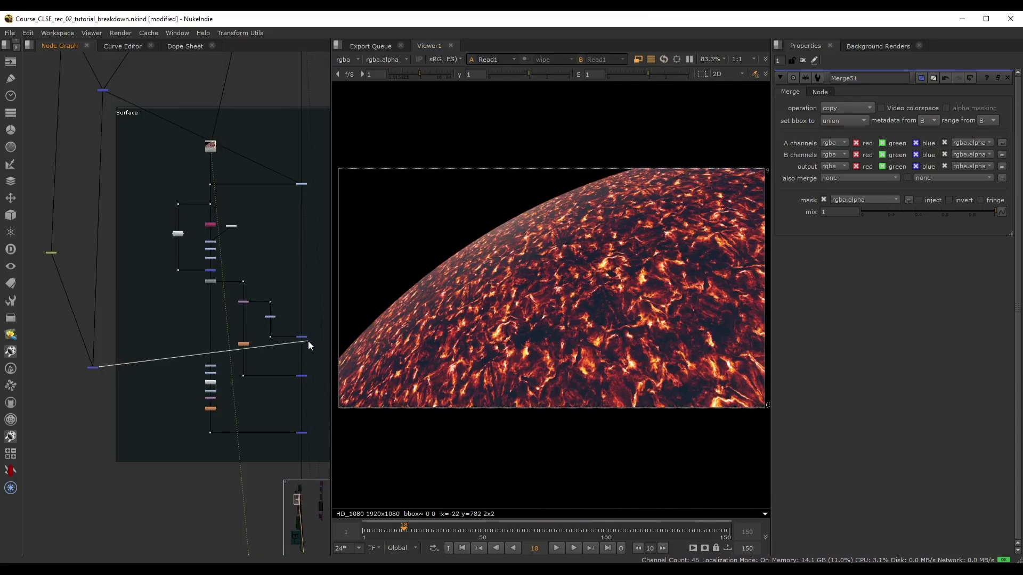
pyautogui.moveTo(307, 340); pyautogui.dragTo(211, 149)
pyautogui.moveTo(92, 366); pyautogui.dragTo(84, 298)
pyautogui.scroll(1, 122, 245)
pyautogui.moveTo(52, 315); pyautogui.dragTo(62, 339, button='middle')
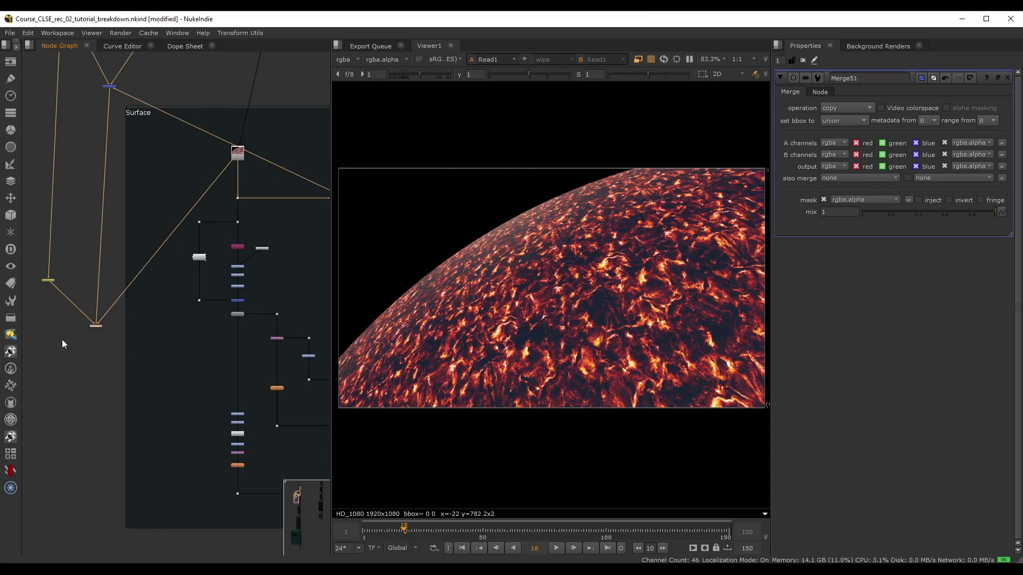
# - View Merge51's output and scrub back to frame 14 to check the wipe of the raw surface render
pyautogui.press('1')
pyautogui.click(108, 308)
pyautogui.moveTo(414, 531); pyautogui.dragTo(392, 529)
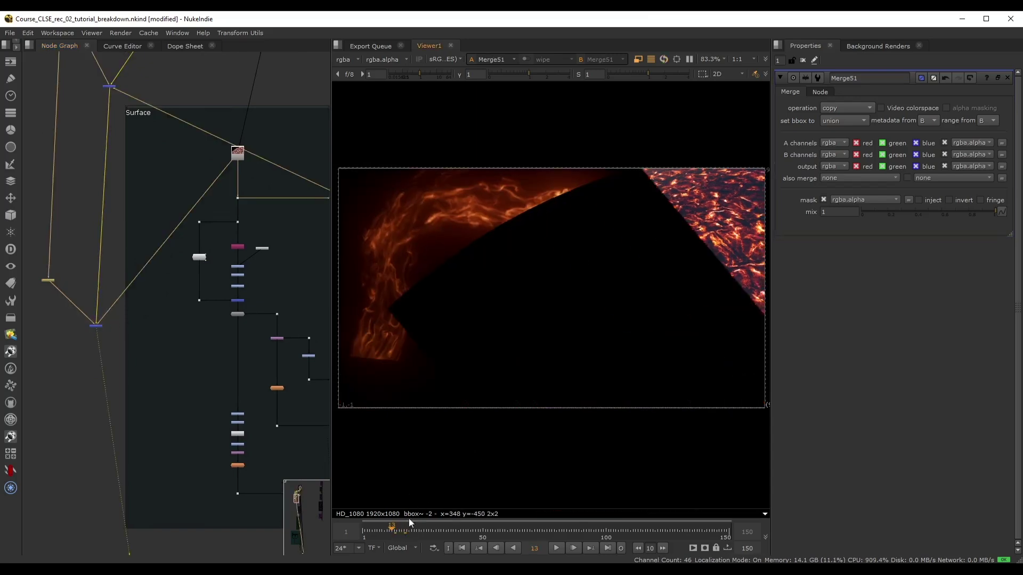
pyautogui.click(393, 529)
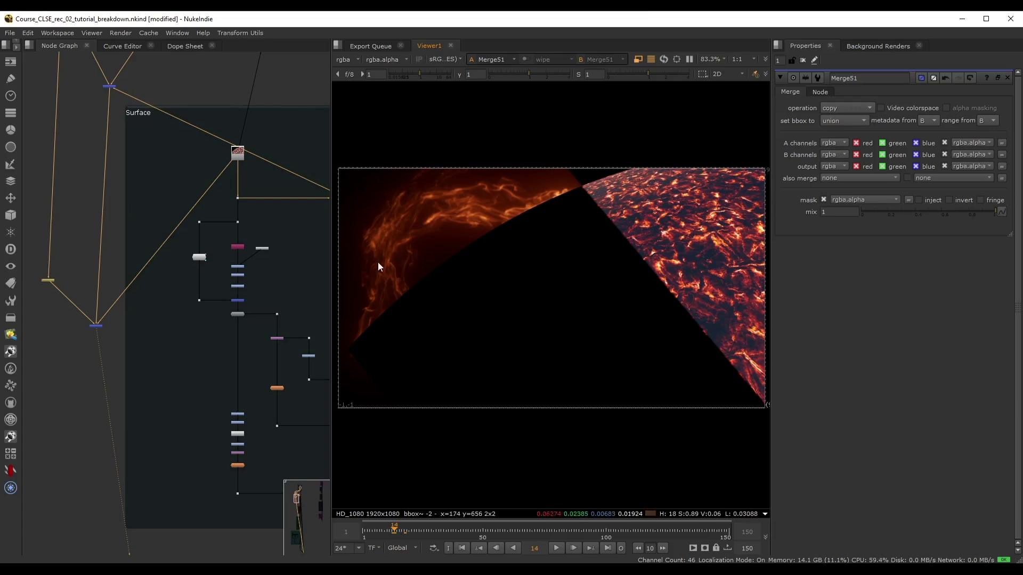
# - Add a Merge node beside Read1 in the Surface group
pyautogui.moveTo(246, 115); pyautogui.dragTo(151, 187, button='middle')
pyautogui.scroll(2, 155, 190)
pyautogui.moveTo(135, 241); pyautogui.dragTo(132, 254)
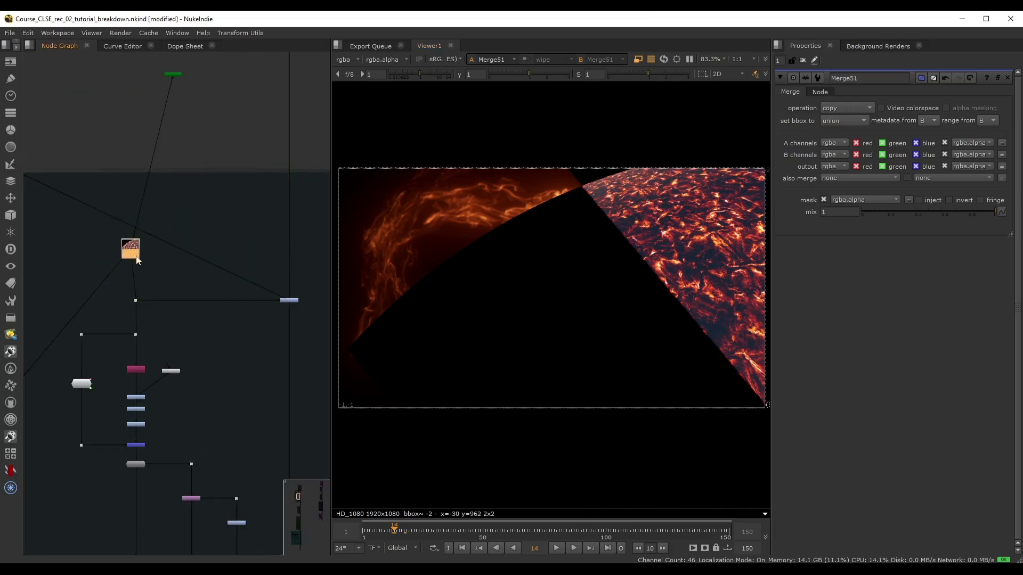
pyautogui.click(138, 258)
pyautogui.scroll(3, 155, 258)
pyautogui.press('m')
pyautogui.scroll(-3, 201, 192)
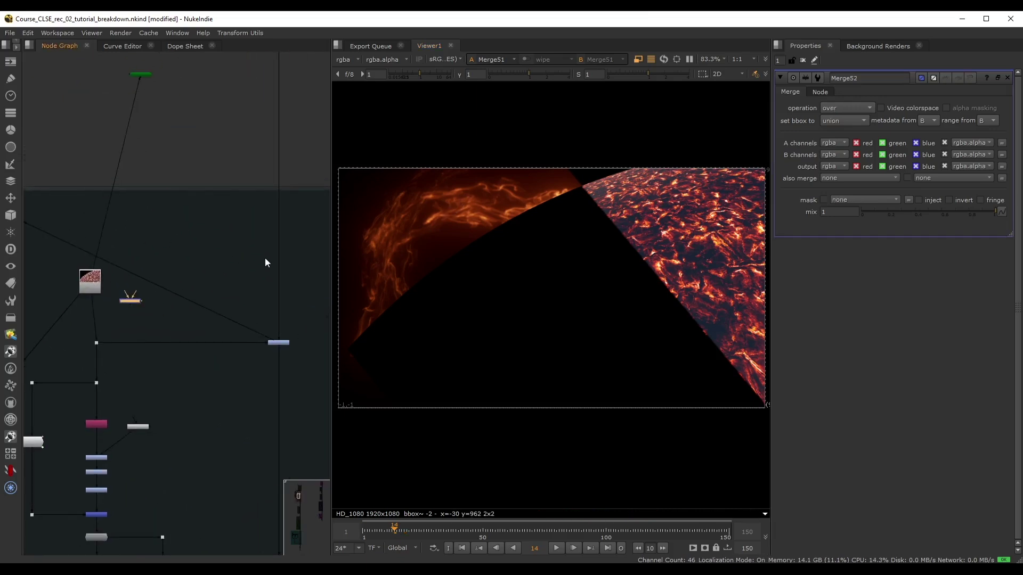
# - Connect Merge52's A input to Read1 and its B input to the main branch above the Surface group's Grade, and view it
pyautogui.scroll(5, 150, 299)
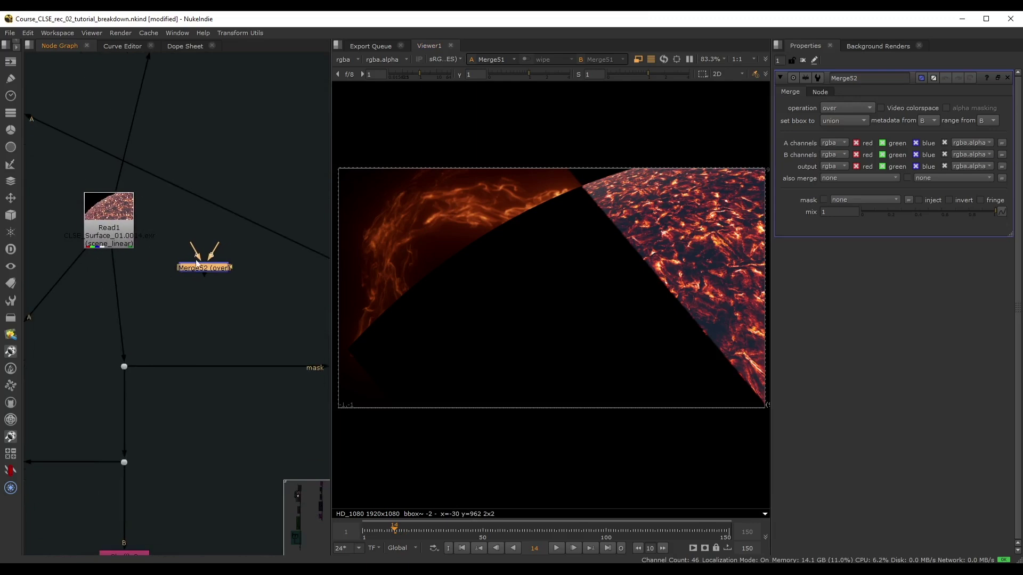
pyautogui.moveTo(201, 273); pyautogui.dragTo(118, 224)
pyautogui.scroll(-3, 193, 236)
pyautogui.moveTo(258, 177); pyautogui.dragTo(148, 244, button='middle')
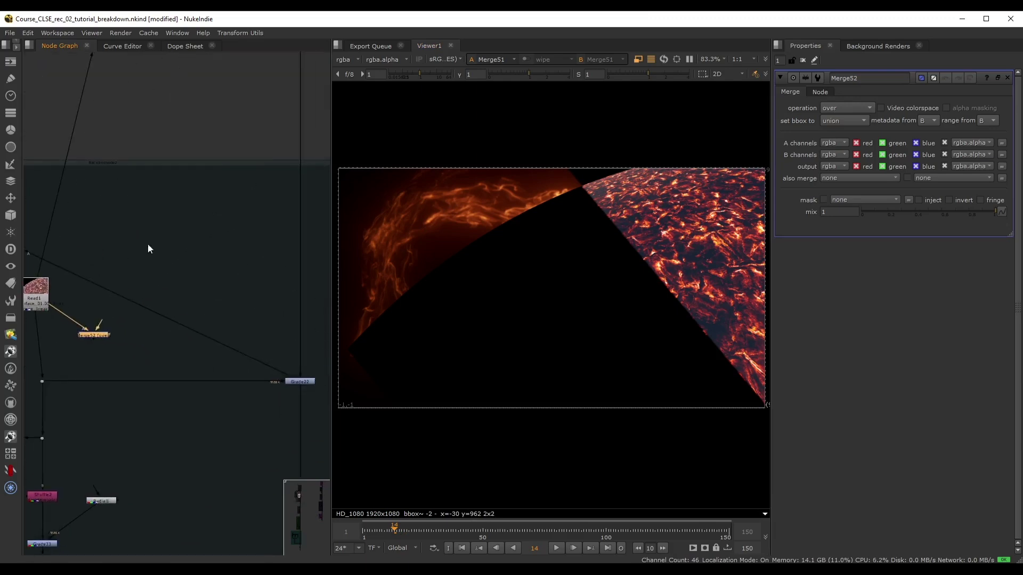
pyautogui.scroll(-2, 200, 238)
pyautogui.moveTo(270, 200); pyautogui.dragTo(270, 207)
pyautogui.scroll(-6, 255, 168)
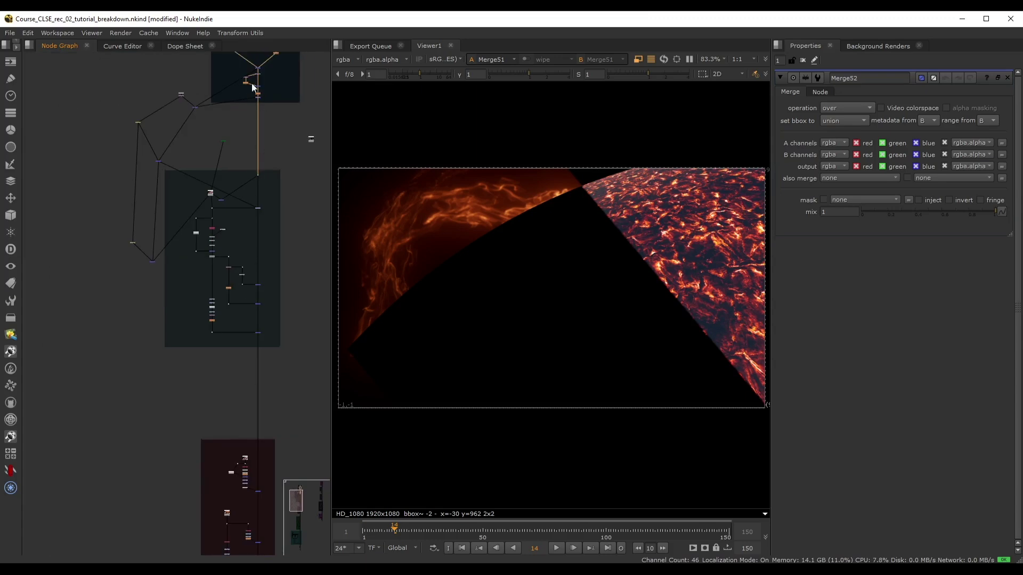
pyautogui.scroll(8, 213, 186)
pyautogui.click(256, 247)
pyautogui.press('1')
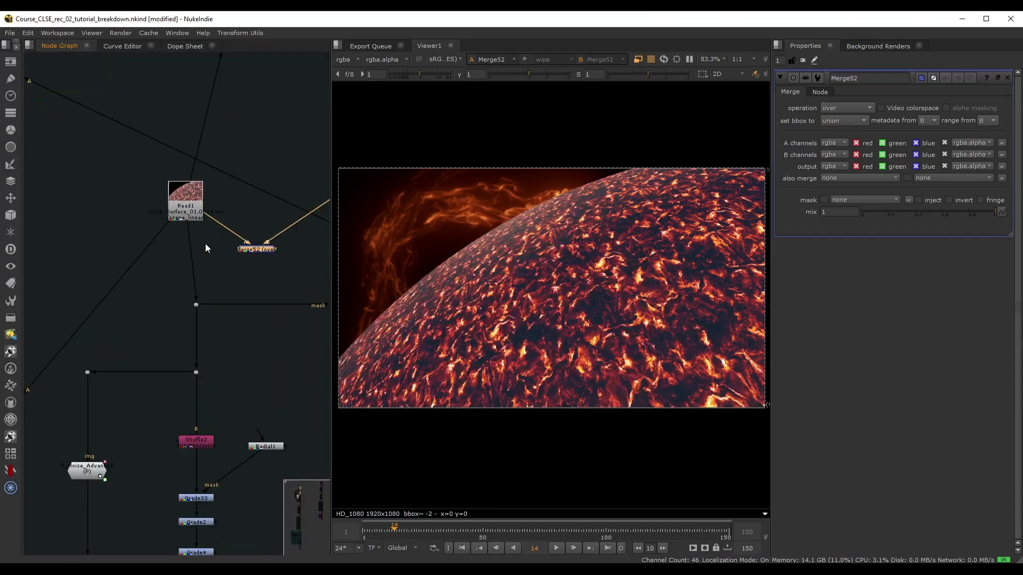
# - Try the plus operation on Merge52 and return it to over
pyautogui.moveTo(205, 244); pyautogui.dragTo(128, 258, button='middle')
pyautogui.click(863, 108)
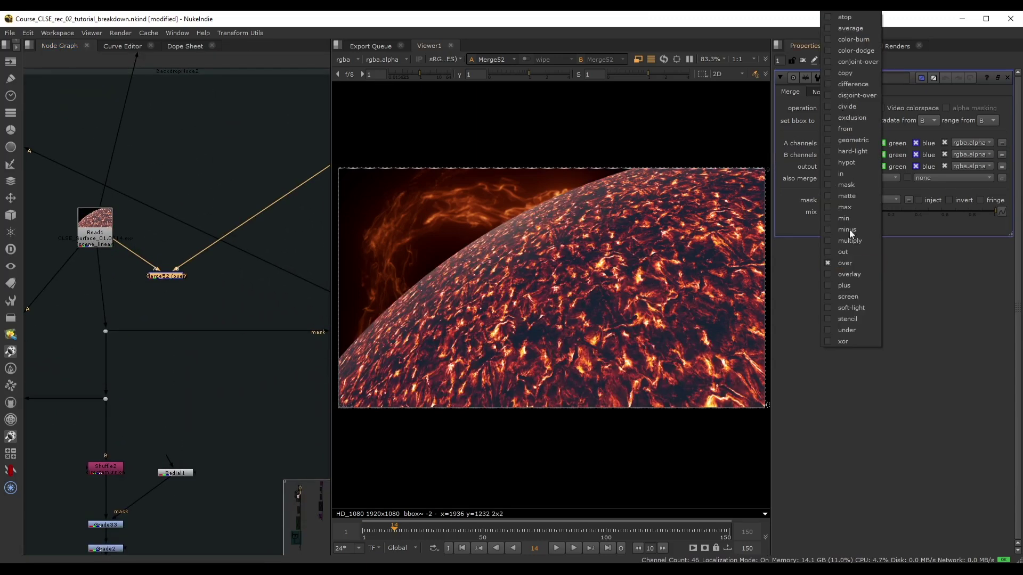
pyautogui.click(850, 283)
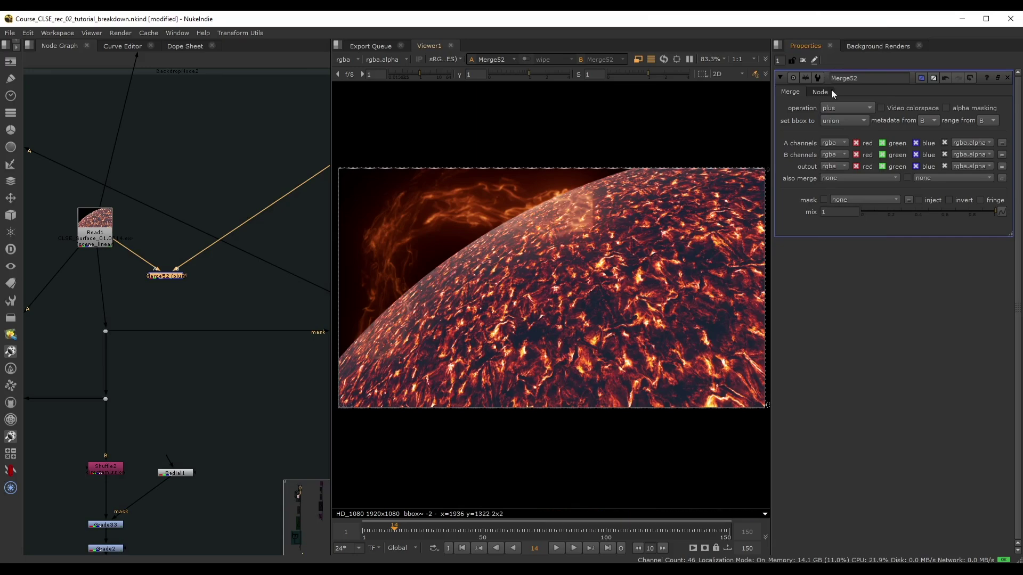
pyautogui.click(838, 108)
pyautogui.click(845, 263)
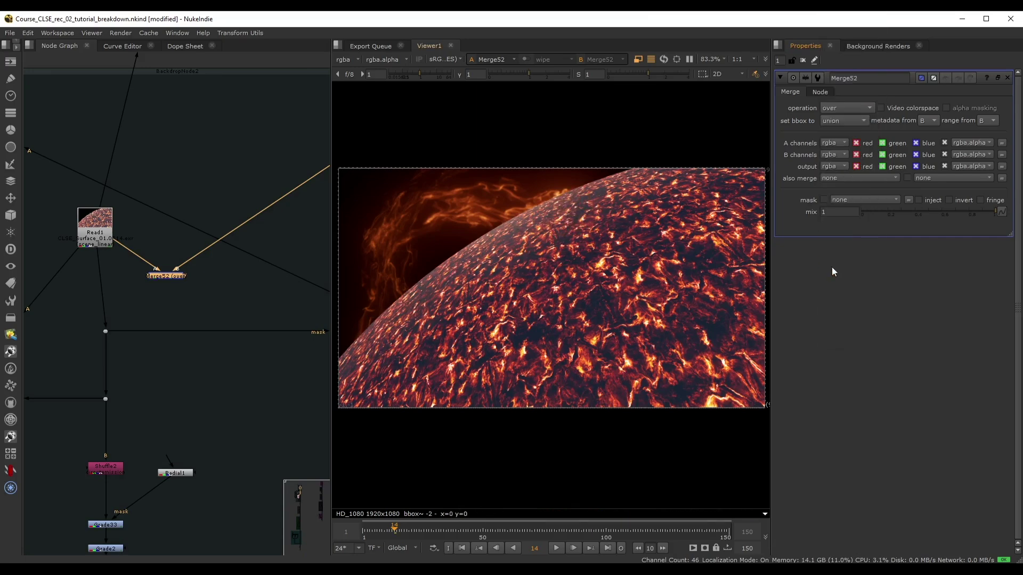
# - Insert a Dot on the main branch just below the Surface group's upper Grade and reconnect Merge52's B input to it
pyautogui.scroll(-3, 115, 158)
pyautogui.moveTo(145, 226); pyautogui.dragTo(183, 324)
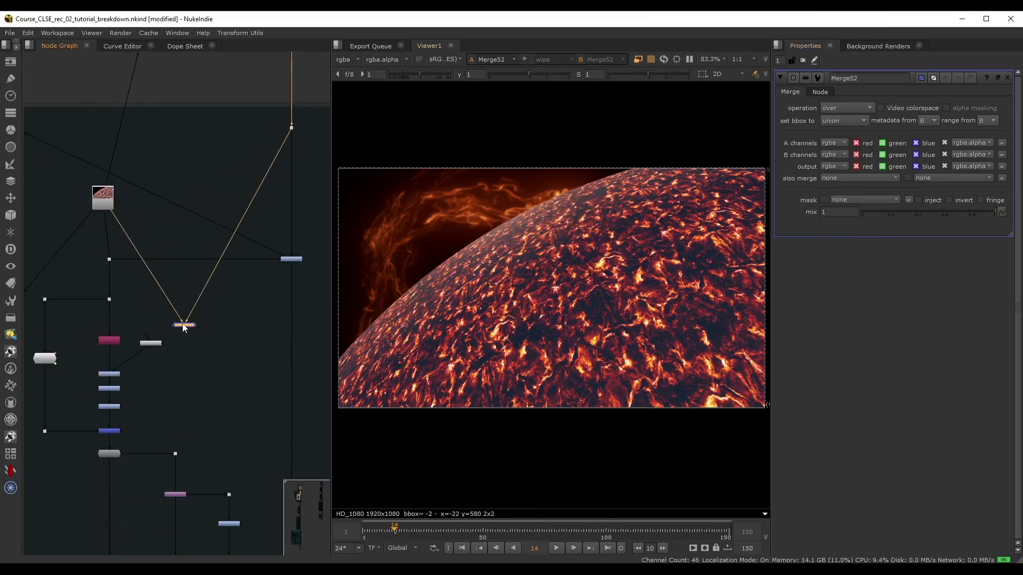
pyautogui.scroll(2, 293, 261)
pyautogui.moveTo(257, 289); pyautogui.dragTo(223, 284, button='middle')
pyautogui.click(224, 284)
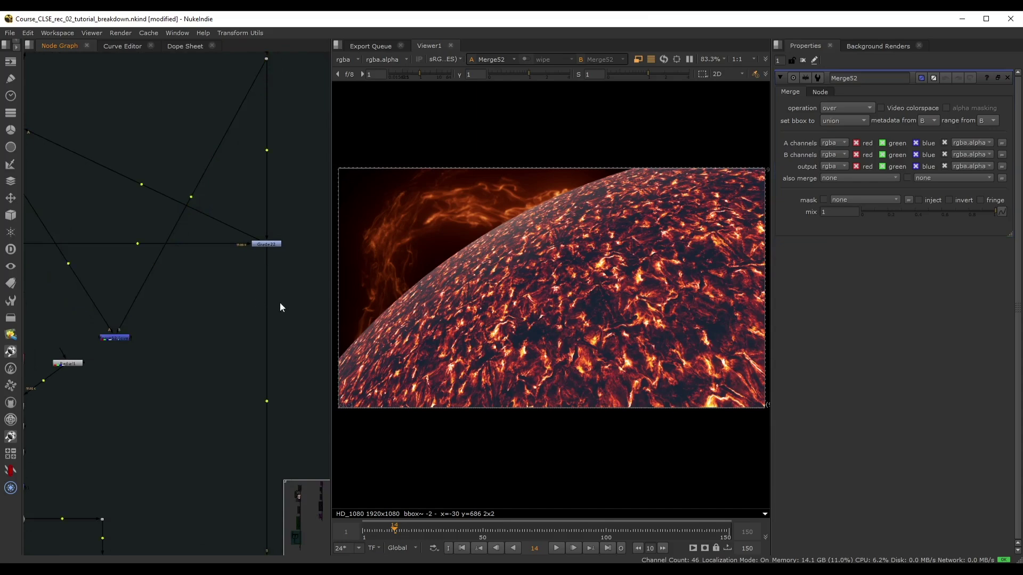
pyautogui.moveTo(266, 402); pyautogui.dragTo(266, 294)
pyautogui.scroll(-2, 229, 314)
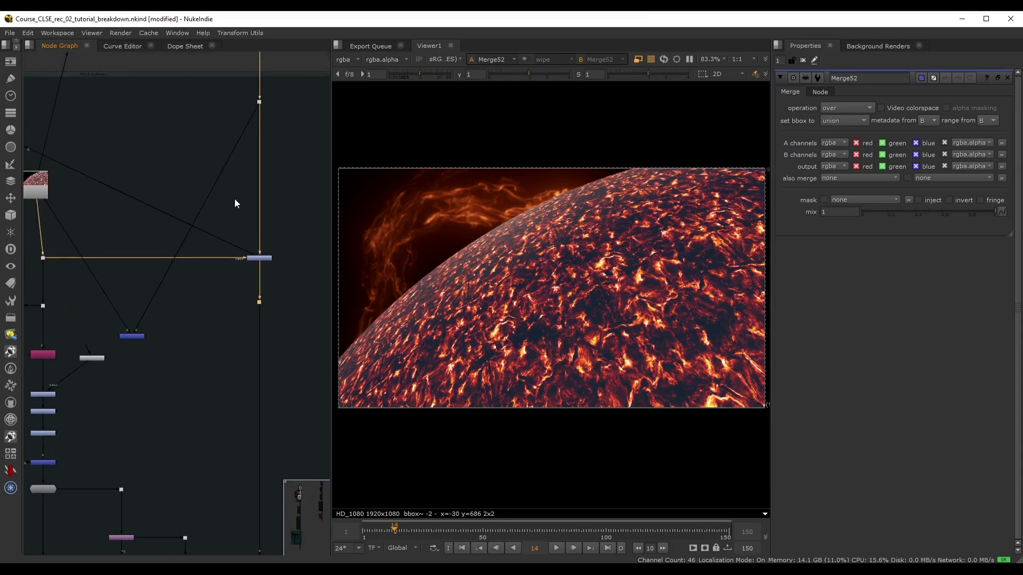
pyautogui.moveTo(254, 111); pyautogui.dragTo(258, 301)
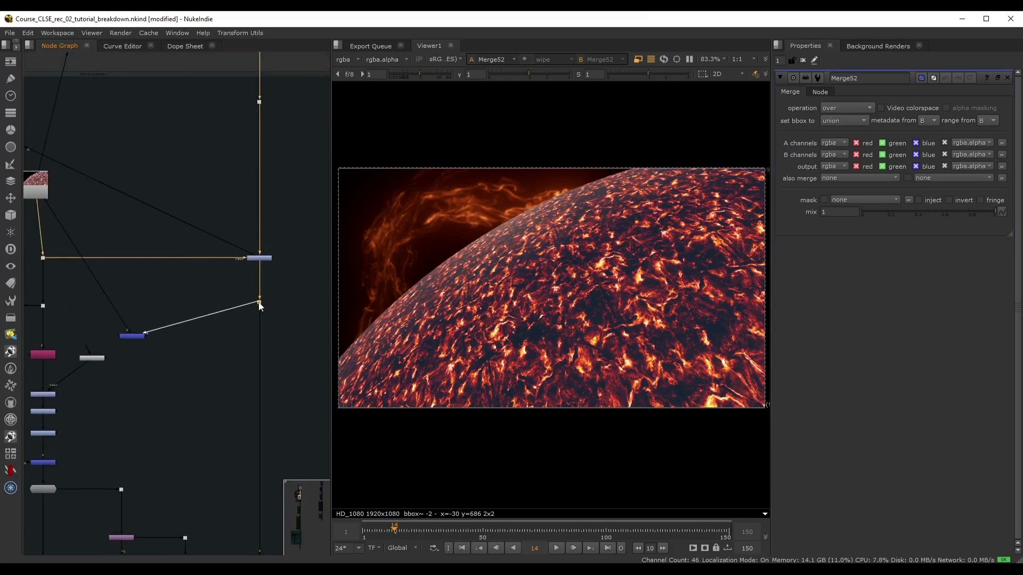
pyautogui.moveTo(134, 336); pyautogui.dragTo(134, 310)
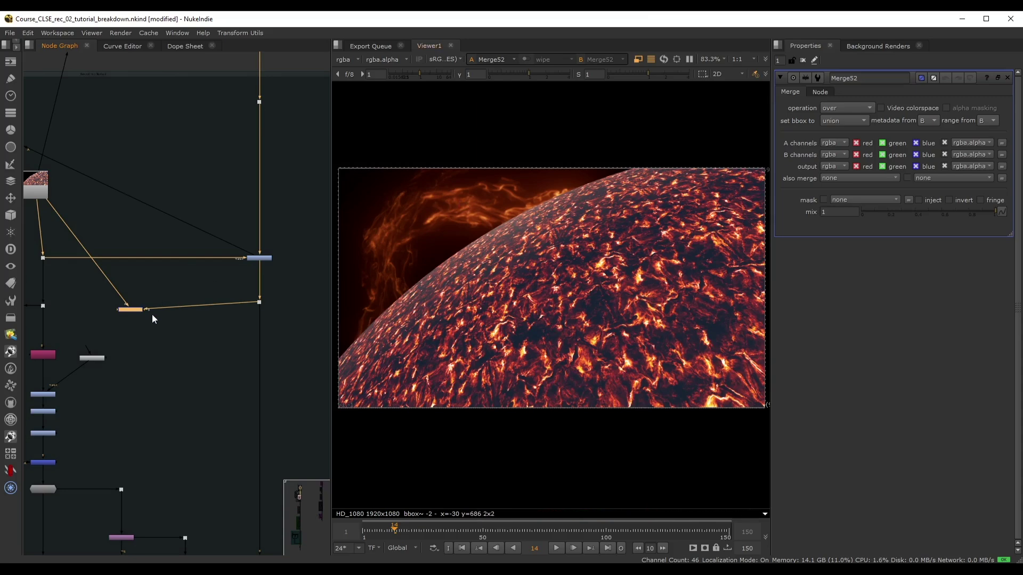
# - Reconnect Merge51's A input from Read1 to Merge52
pyautogui.moveTo(138, 303); pyautogui.dragTo(184, 226, button='middle')
pyautogui.scroll(-3, 133, 266)
pyautogui.moveTo(147, 178); pyautogui.dragTo(217, 238)
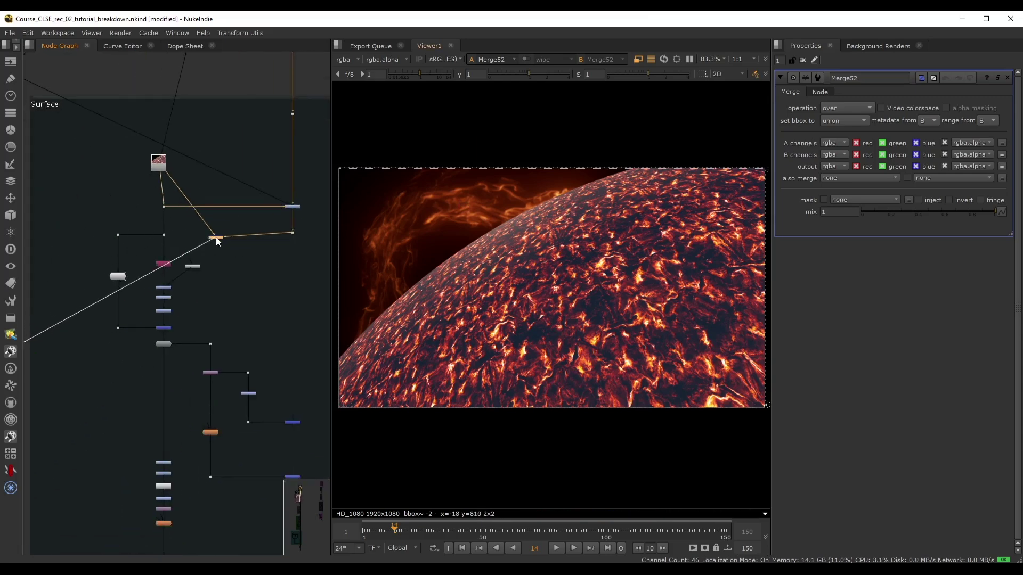
# - View Merge51's output and play the wipe from frame 14 to frame 18
pyautogui.scroll(-3, 215, 238)
pyautogui.moveTo(216, 237); pyautogui.dragTo(279, 200, button='middle')
pyautogui.moveTo(130, 291); pyautogui.dragTo(166, 265)
pyautogui.press('1')
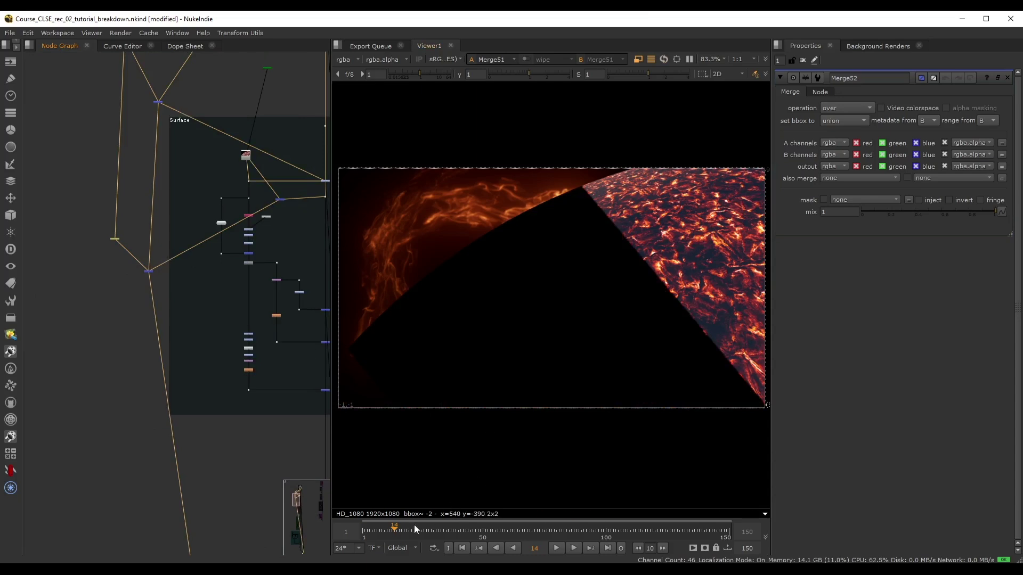
pyautogui.click(556, 548)
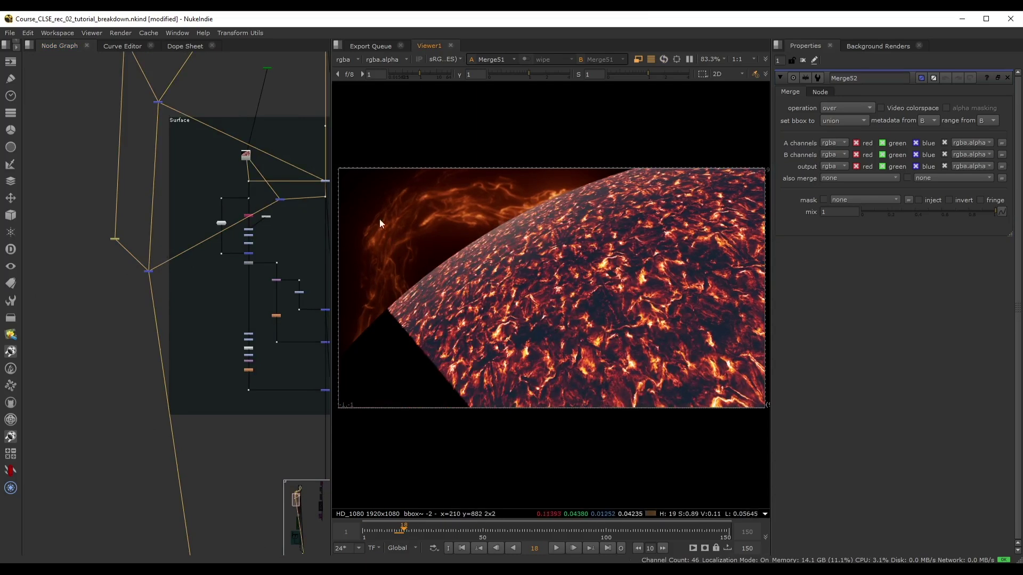
# - View the output of apVignette2 in the Surface branch
pyautogui.scroll(5, 254, 235)
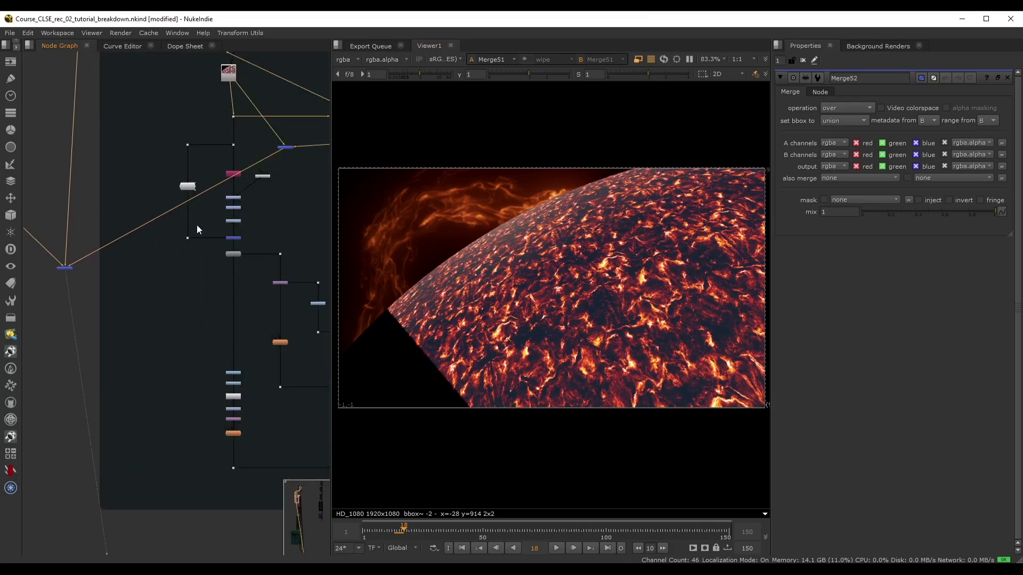
pyautogui.scroll(2, 209, 286)
pyautogui.click(200, 288)
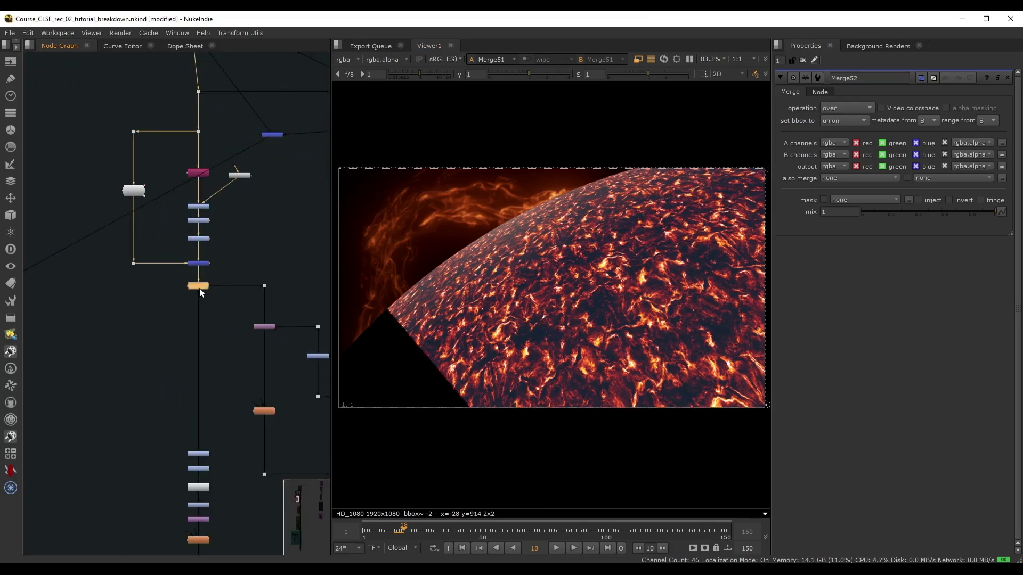
pyautogui.press('1')
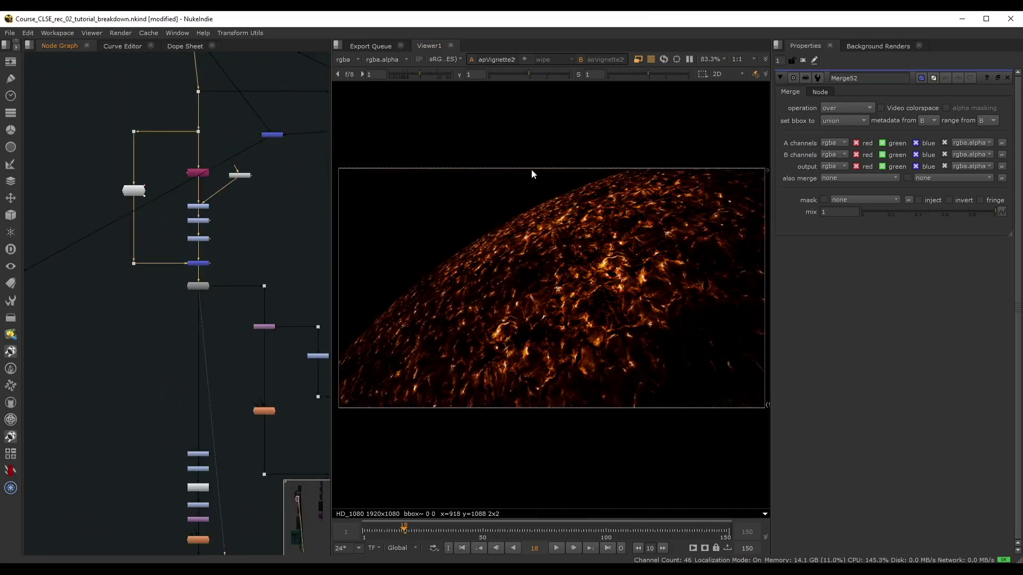
pyautogui.moveTo(172, 272); pyautogui.dragTo(126, 308, button='middle')
pyautogui.moveTo(126, 308); pyautogui.dragTo(183, 360)
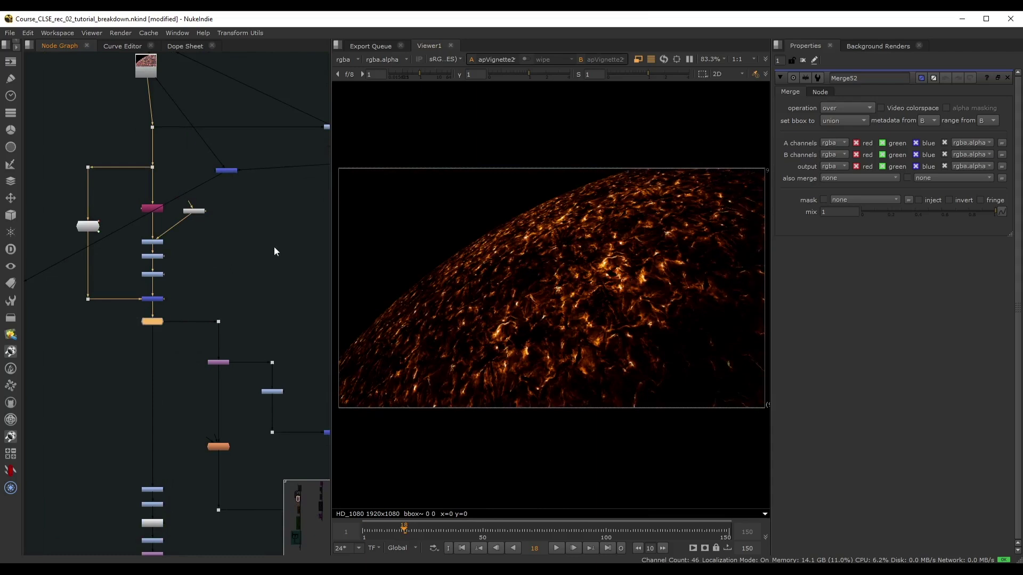
pyautogui.scroll(-2, 212, 273)
pyautogui.scroll(2, 208, 293)
pyautogui.moveTo(178, 301); pyautogui.dragTo(163, 315, button='middle')
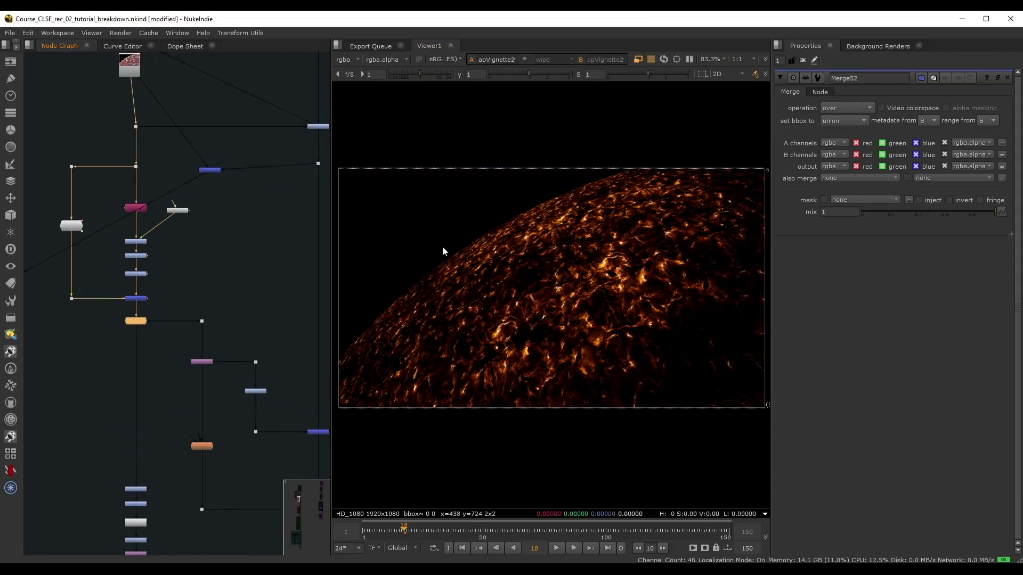
# - Insert another Dot on the main branch, between Merge52's B connection and the next Merge below
pyautogui.scroll(-2, 248, 260)
pyautogui.moveTo(234, 255); pyautogui.dragTo(187, 253, button='middle')
pyautogui.click(238, 277)
pyautogui.scroll(2, 238, 277)
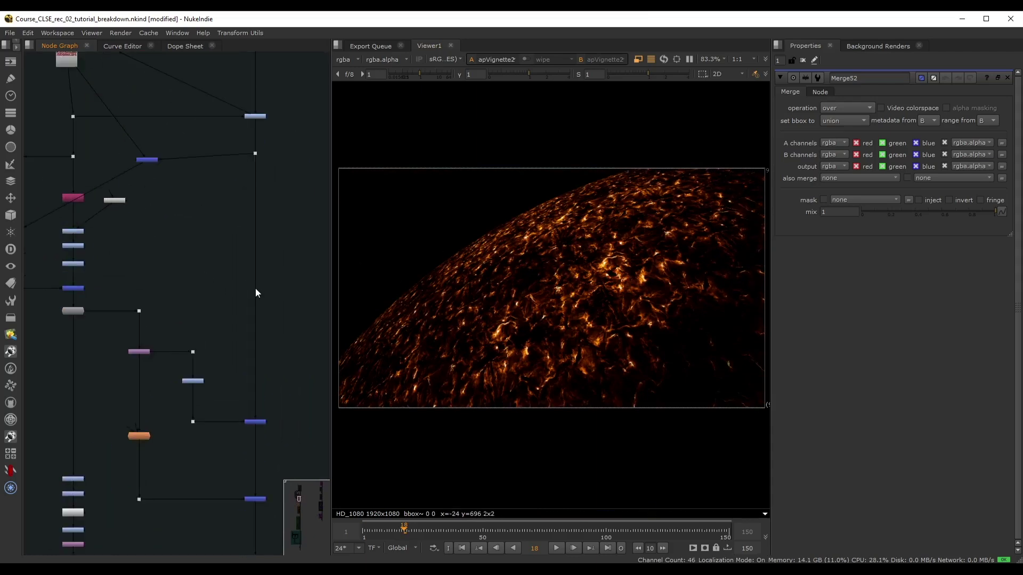
pyautogui.keyDown('ctrl'); pyautogui.moveTo(257, 288); pyautogui.dragTo(256, 269); pyautogui.keyUp('ctrl')
pyautogui.moveTo(217, 251); pyautogui.dragTo(247, 268)
# - Add a Merge node below apVignette2, with A connected to apVignette2 and B to the new Dot on the main branch
pyautogui.press('m')
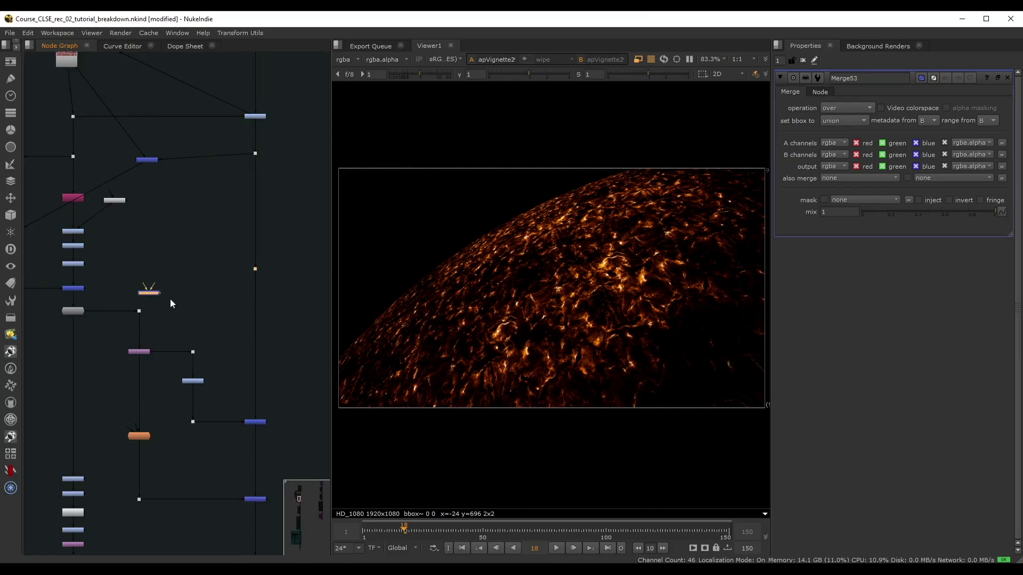
pyautogui.moveTo(146, 294); pyautogui.dragTo(108, 353)
pyautogui.moveTo(114, 343); pyautogui.dragTo(251, 270)
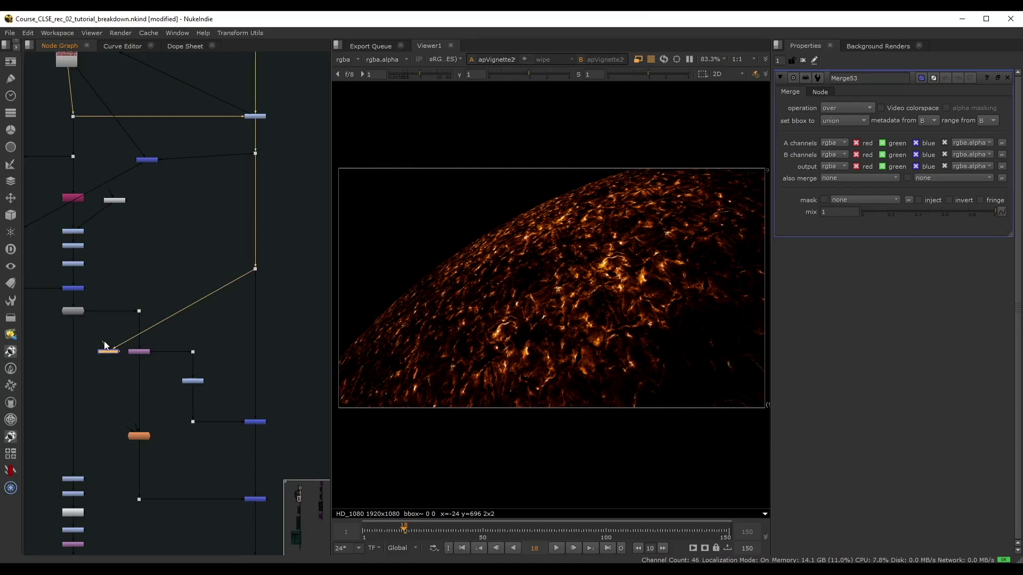
# - View Merge53's output and set its operation to plus
pyautogui.scroll(3, 72, 312)
pyautogui.press('1')
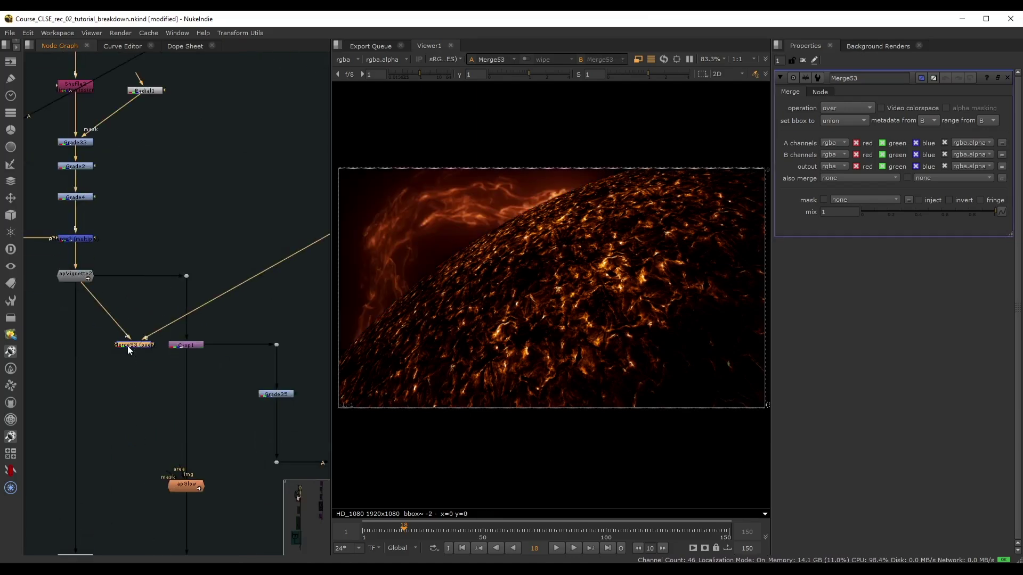
pyautogui.click(839, 108)
pyautogui.click(848, 291)
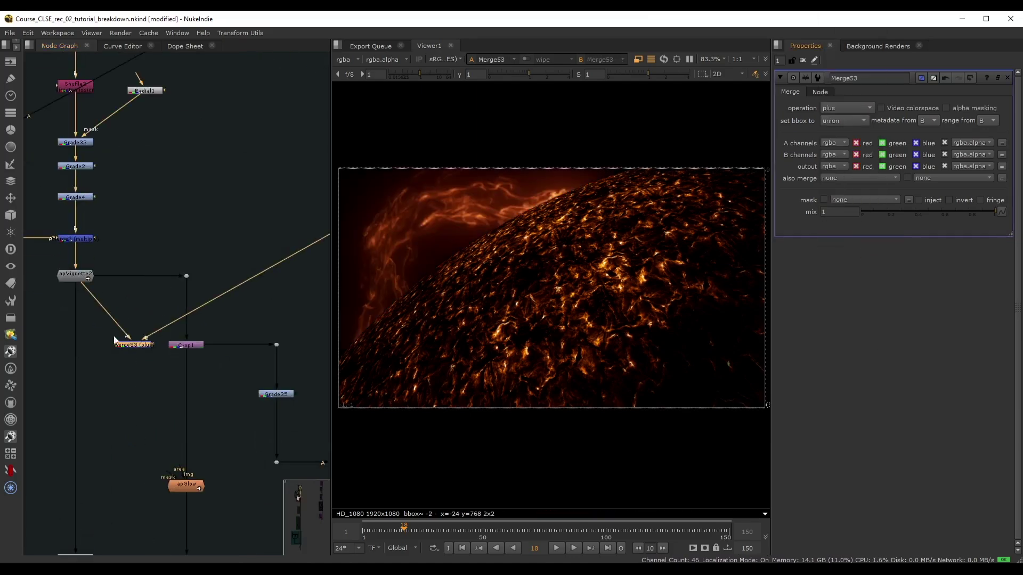
# - Duplicate Merge51 together with its TimeOffset and place the copies below the originals
pyautogui.scroll(-2, 56, 364)
pyautogui.moveTo(55, 365); pyautogui.dragTo(251, 243, button='middle')
pyautogui.scroll(-2, 251, 242)
pyautogui.scroll(-3, 116, 244)
pyautogui.moveTo(116, 244); pyautogui.dragTo(142, 274, button='middle')
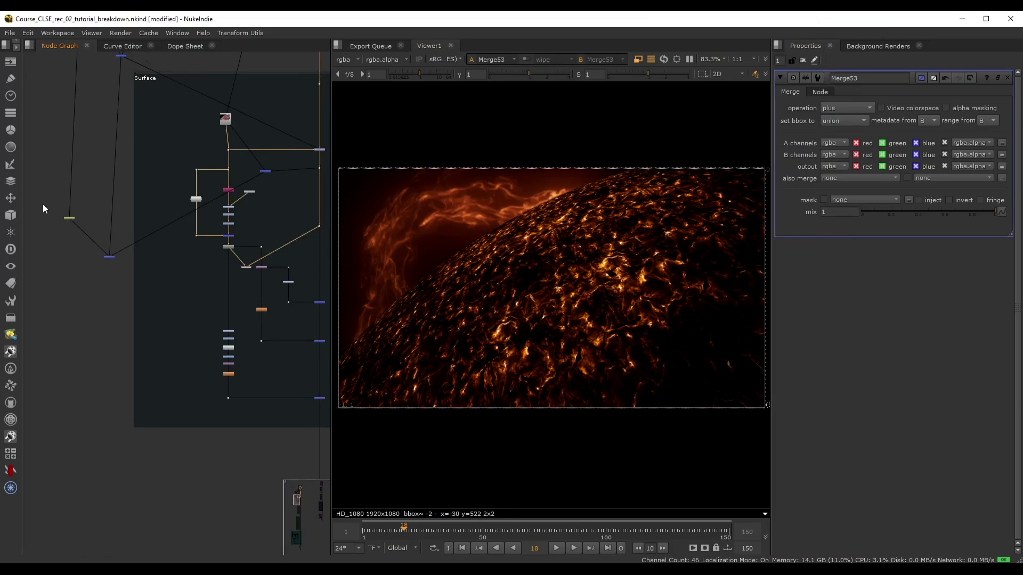
pyautogui.moveTo(35, 200); pyautogui.dragTo(130, 282)
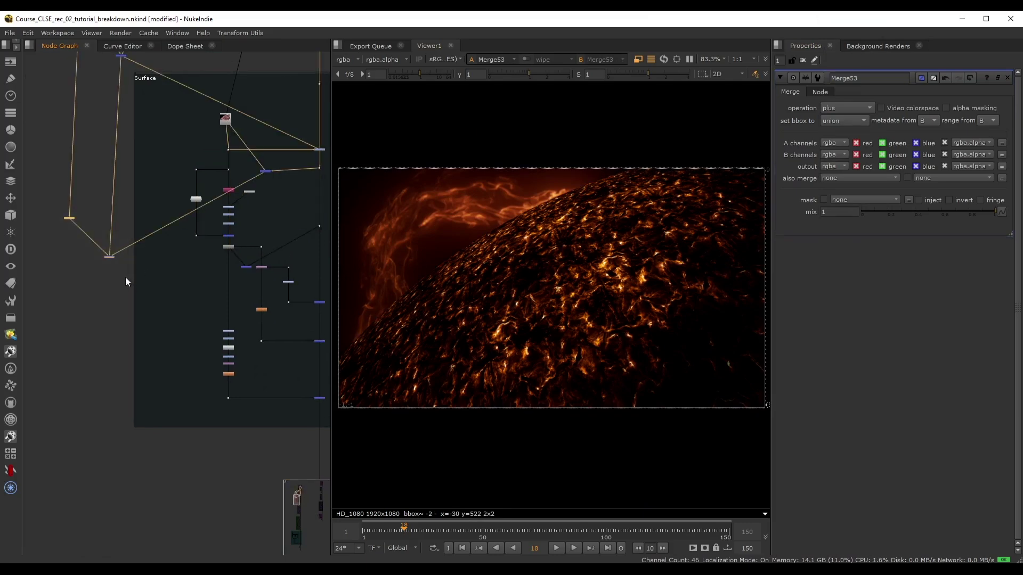
pyautogui.hotkey('alt', 'c')
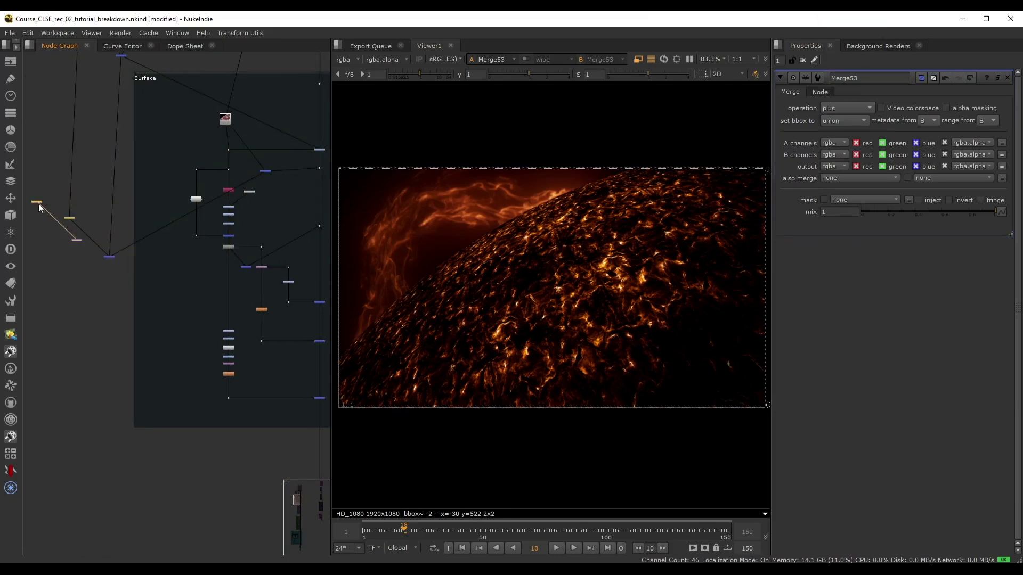
pyautogui.moveTo(38, 204); pyautogui.dragTo(64, 276)
# - Connect the duplicated TimeOffset's input to the TimeOffset above it
pyautogui.click(70, 218)
pyautogui.moveTo(69, 219); pyautogui.dragTo(78, 194, button='middle')
pyautogui.scroll(4, 78, 194)
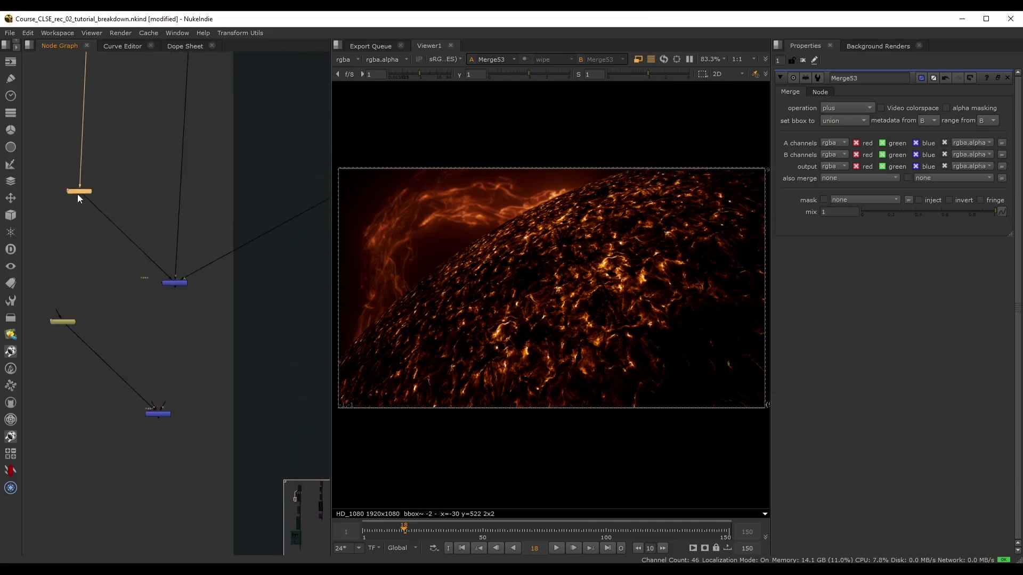
pyautogui.scroll(2, 77, 194)
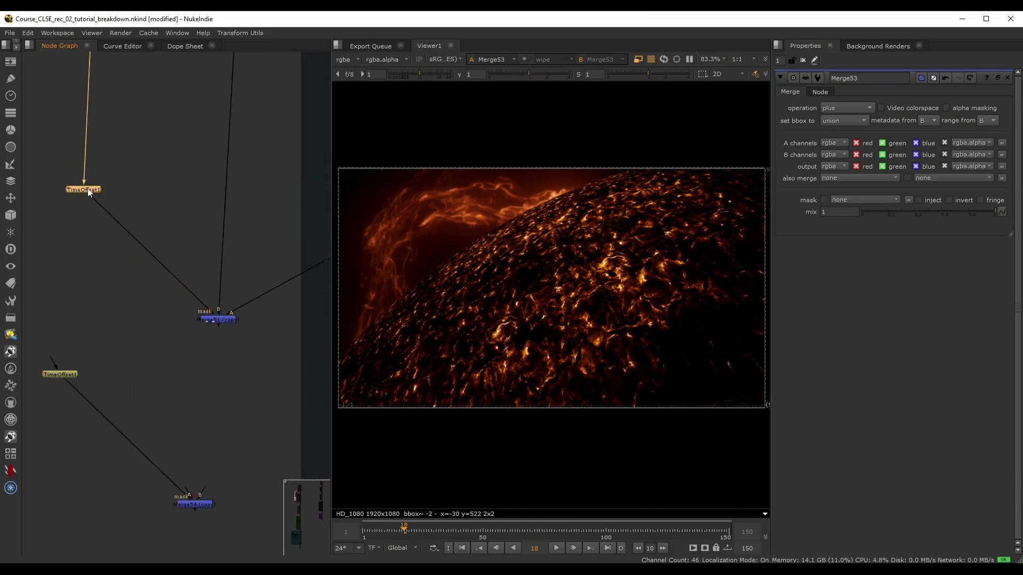
pyautogui.keyDown('shift'); pyautogui.moveTo(107, 333); pyautogui.dragTo(30, 414); pyautogui.keyUp('shift')
pyautogui.press('y')
# - Connect the B input of the duplicated copy Merge, Merge54, to Merge51's output
pyautogui.click(155, 364)
pyautogui.moveTo(190, 379); pyautogui.dragTo(154, 320, button='middle')
pyautogui.moveTo(122, 319); pyautogui.dragTo(222, 234)
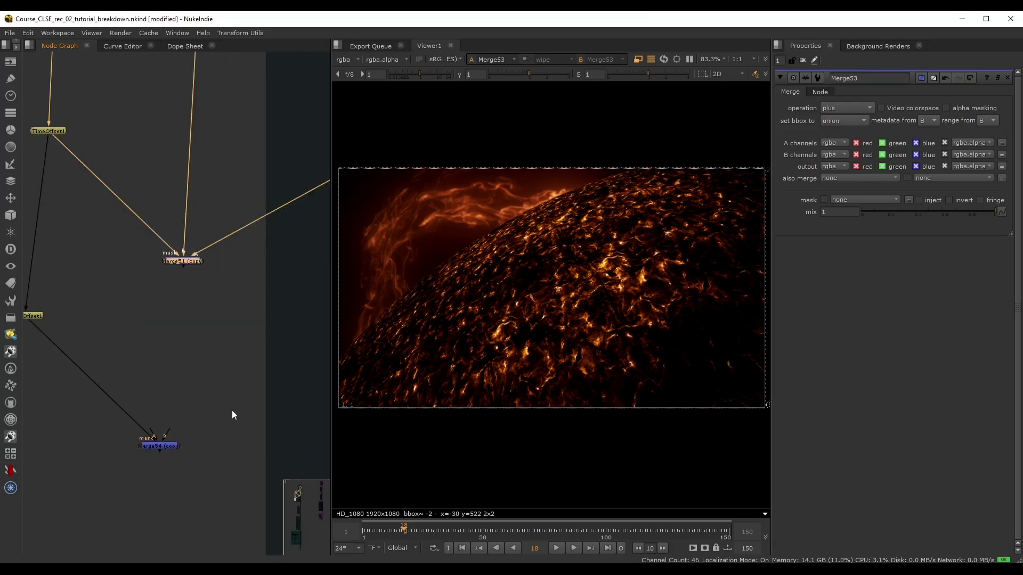
pyautogui.keyDown('shift'); pyautogui.moveTo(229, 401); pyautogui.dragTo(120, 484); pyautogui.keyUp('shift')
pyautogui.press('y')
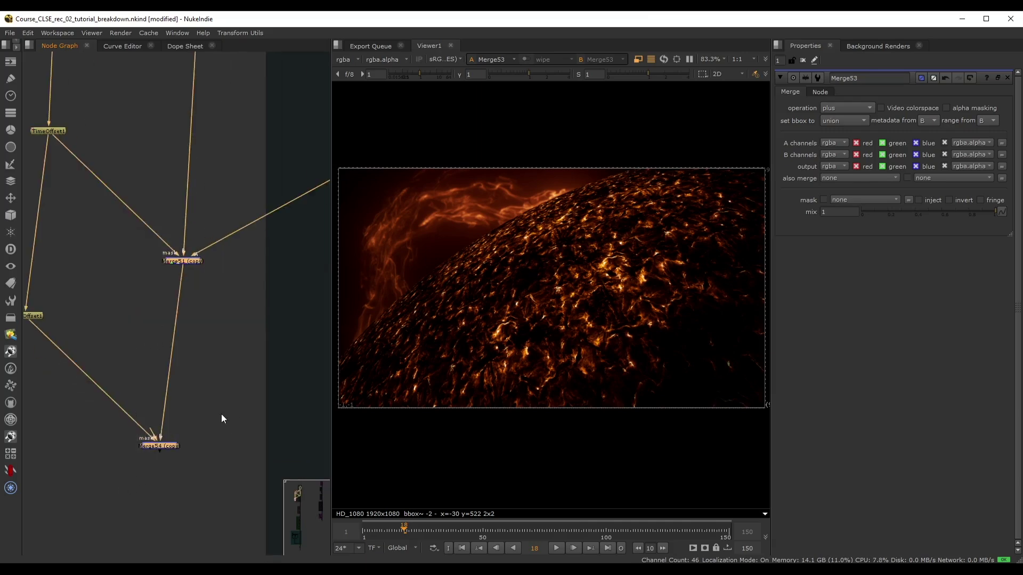
pyautogui.click(213, 413)
pyautogui.scroll(2, 173, 283)
pyautogui.moveTo(187, 410); pyautogui.dragTo(173, 288, button='middle')
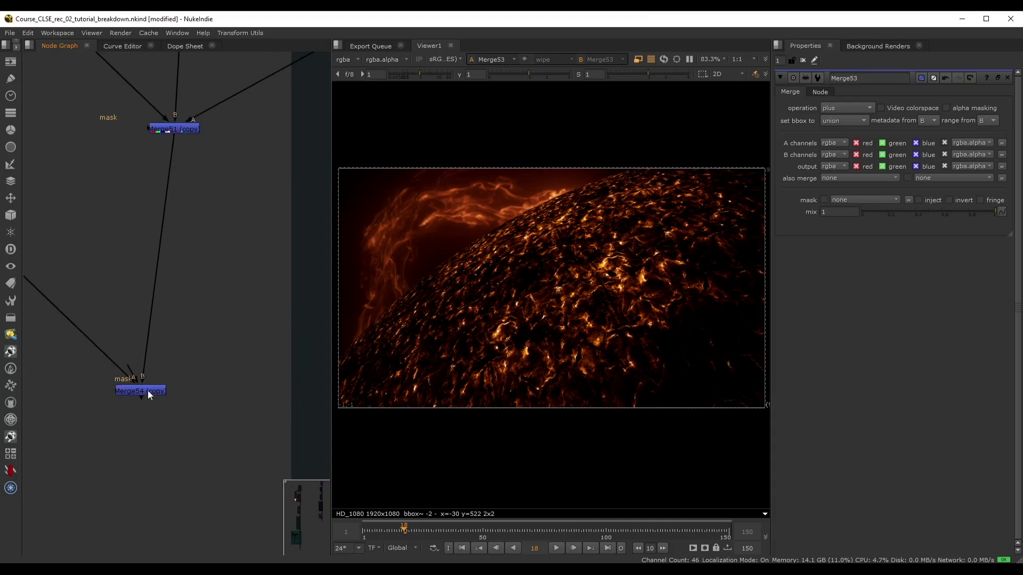
# - Connect the A input of the copy node Merge54 to Merge53 in the Surface group and view Merge54's output
pyautogui.scroll(-4, 142, 390)
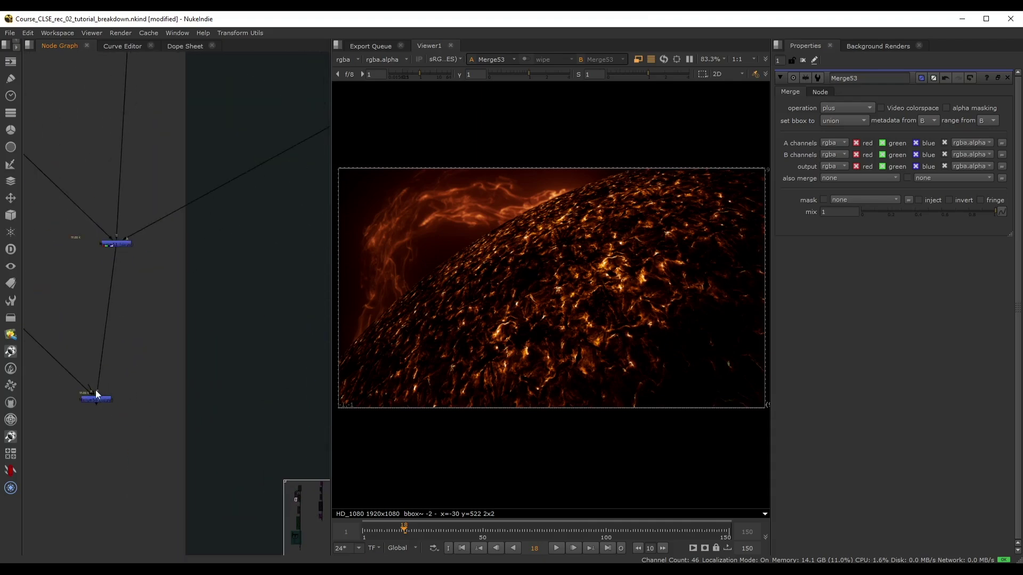
pyautogui.moveTo(138, 308); pyautogui.dragTo(149, 272)
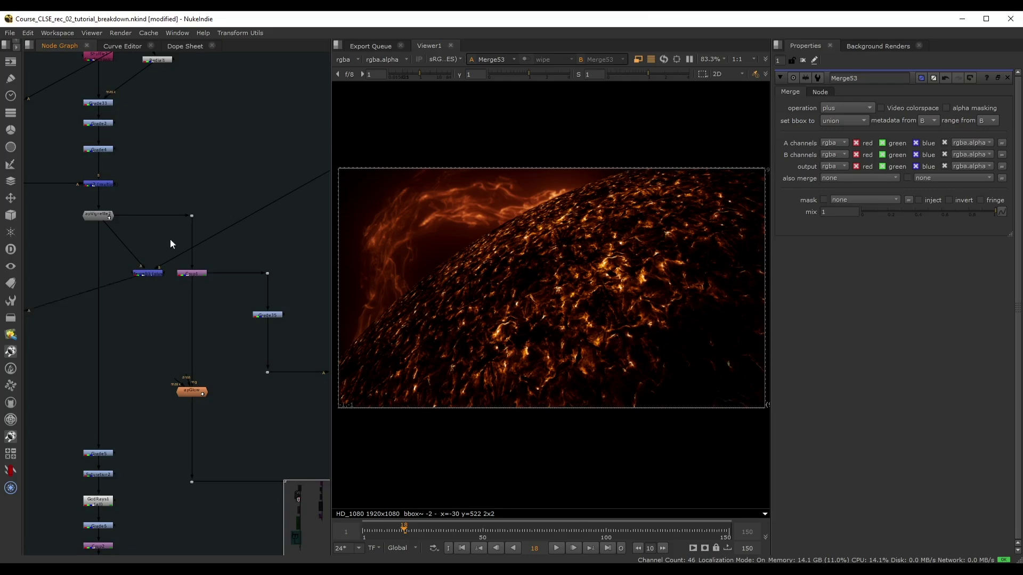
pyautogui.scroll(-2, 171, 239)
pyautogui.moveTo(45, 278); pyautogui.dragTo(269, 236, button='middle')
pyautogui.moveTo(150, 287); pyautogui.dragTo(164, 288)
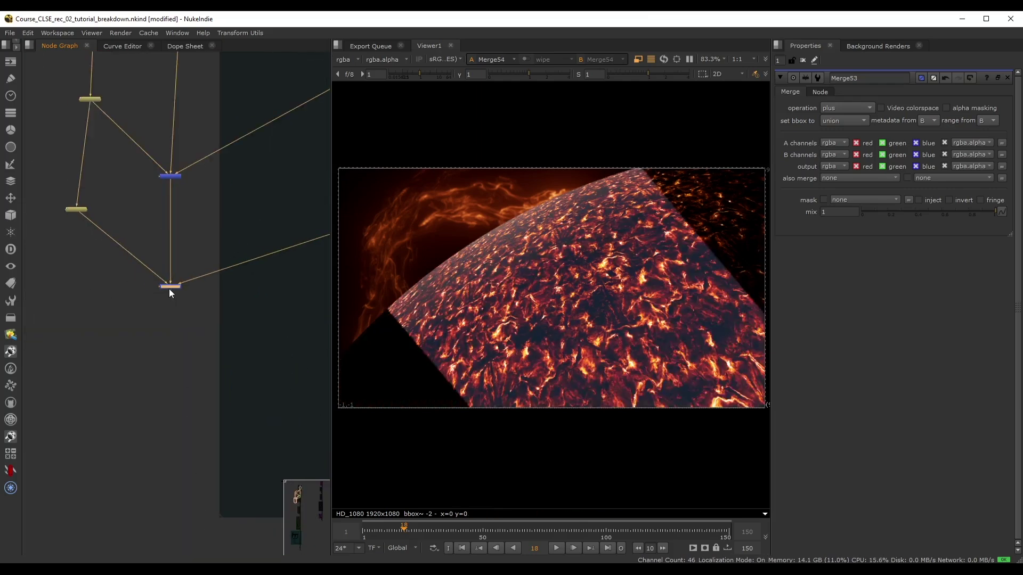
# - Play back Merge54's wipe transition starting from frame 15
pyautogui.click(397, 529)
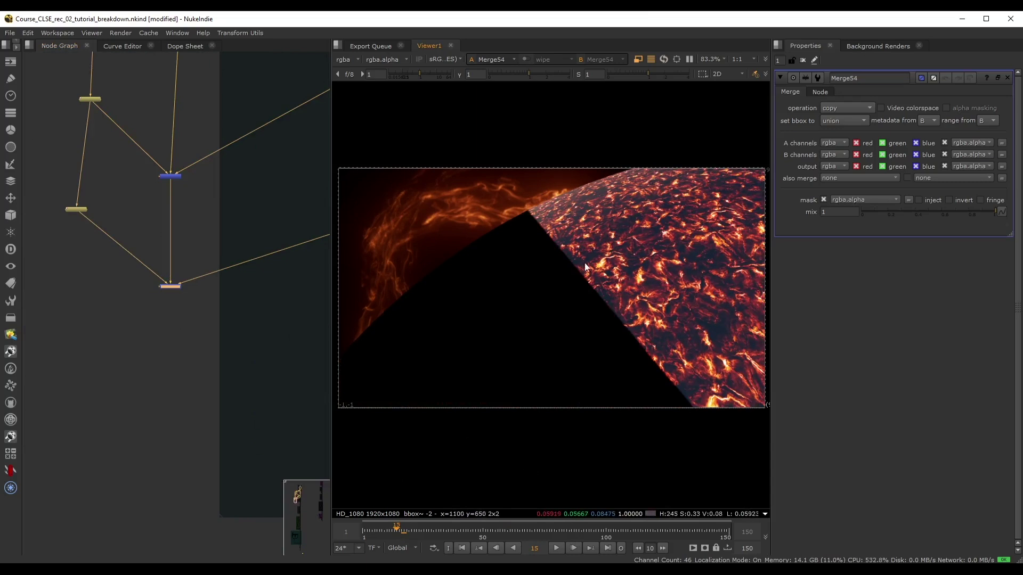
pyautogui.click(556, 550)
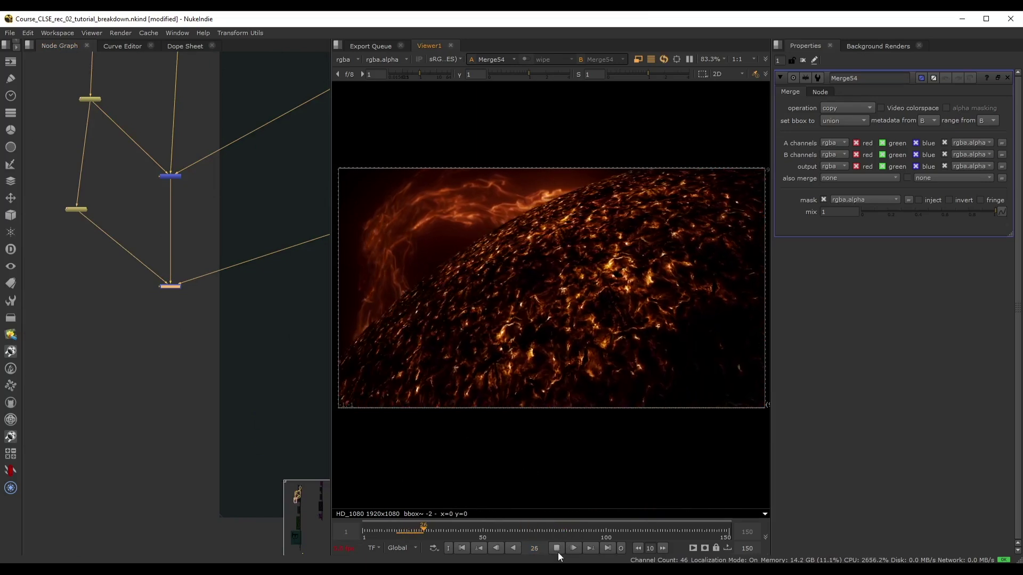
pyautogui.click(557, 552)
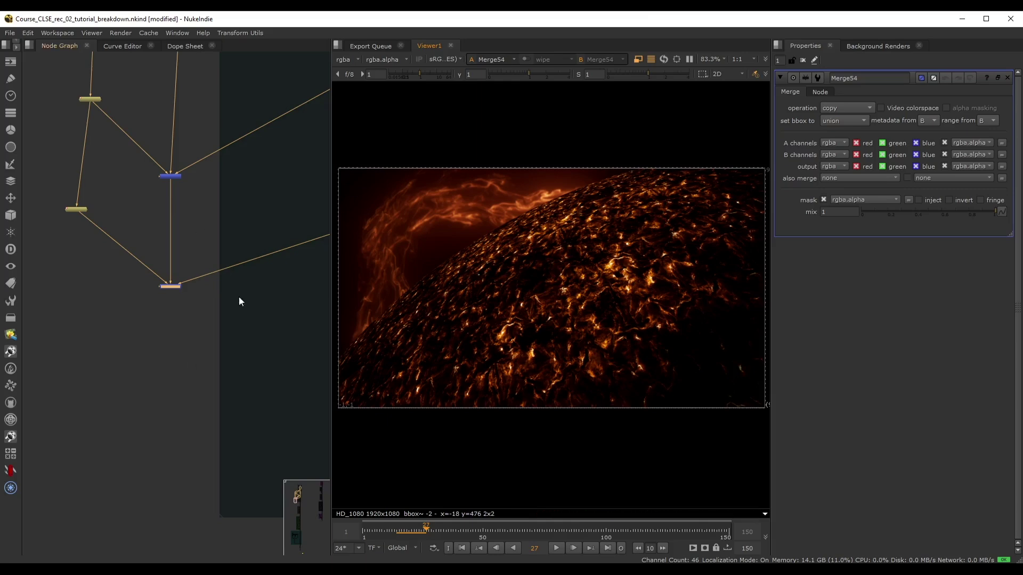
# - Duplicate the last two TimeOffset nodes together with their copy Merges
pyautogui.scroll(-10, 239, 301)
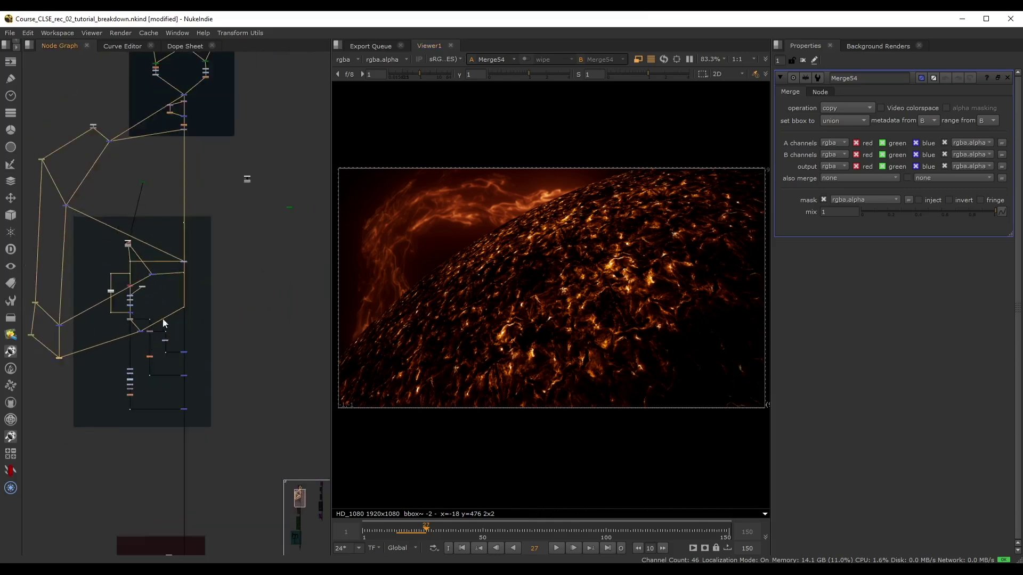
pyautogui.scroll(6, 162, 318)
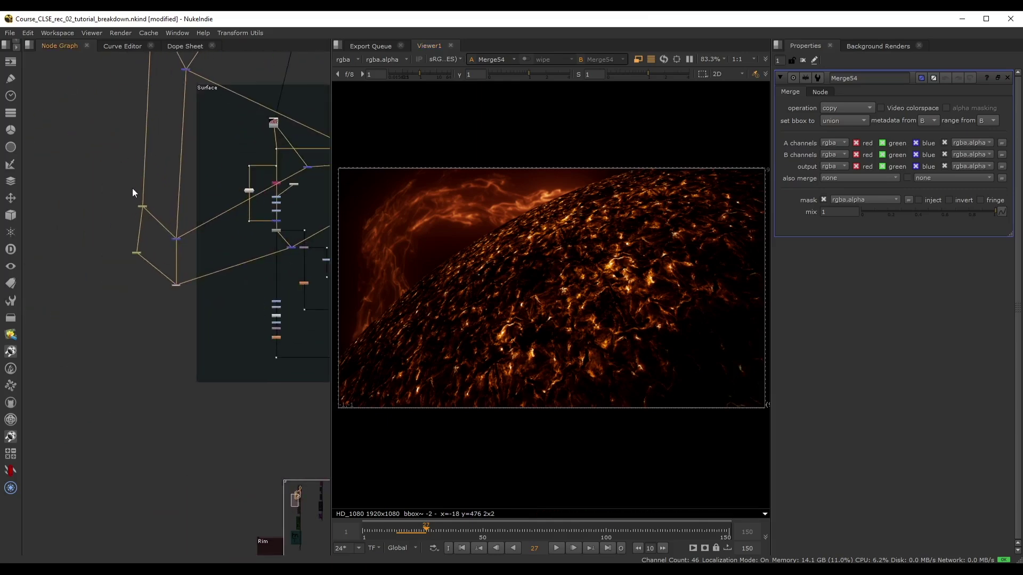
pyautogui.scroll(-1, 159, 147)
pyautogui.moveTo(132, 188); pyautogui.dragTo(151, 234, button='middle')
pyautogui.click(132, 94)
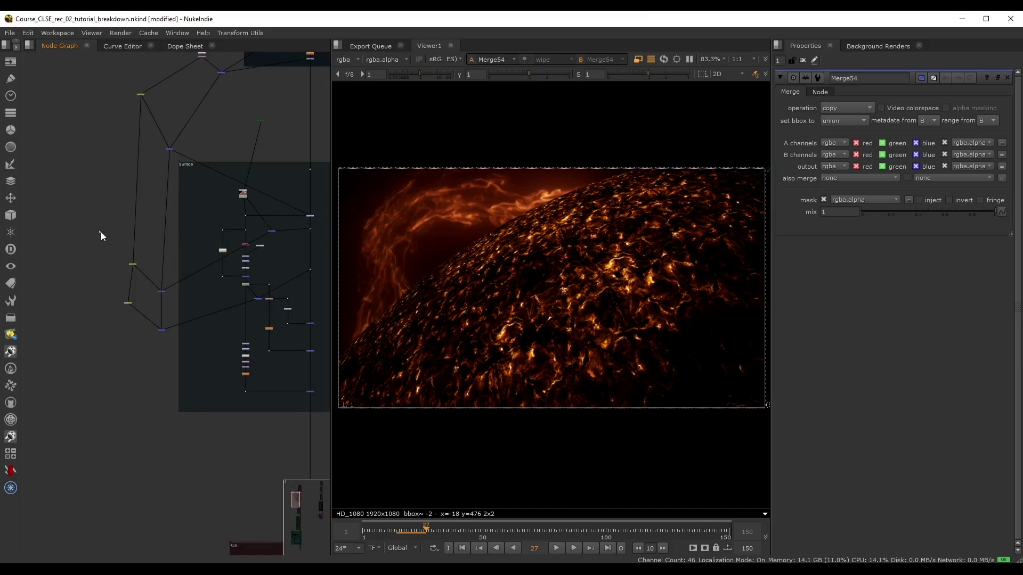
pyautogui.moveTo(101, 231); pyautogui.dragTo(172, 360)
pyautogui.scroll(5, 149, 319)
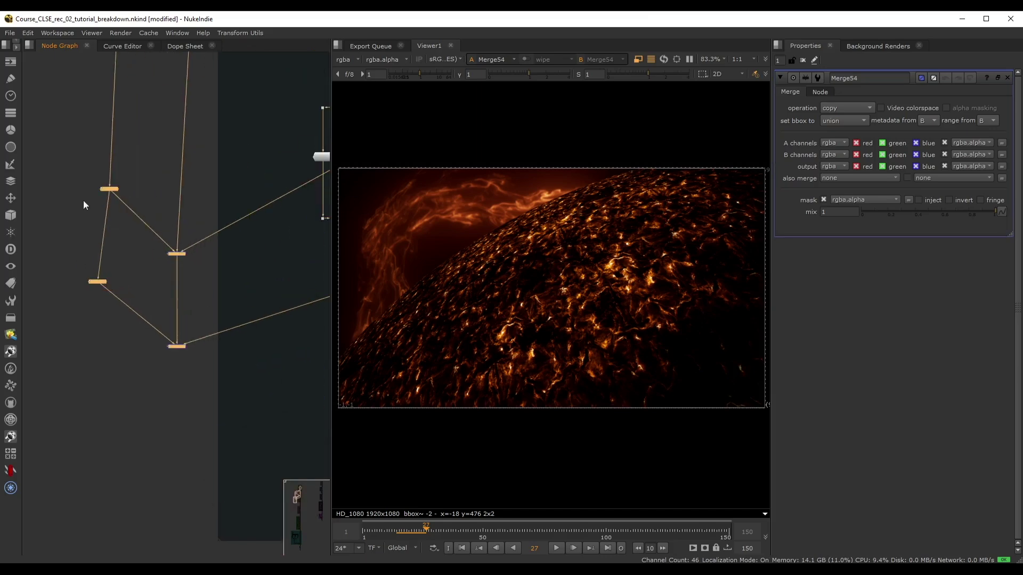
pyautogui.scroll(-5, 121, 246)
pyautogui.moveTo(120, 380); pyautogui.dragTo(128, 293, button='middle')
pyautogui.hotkey('alt', 'c')
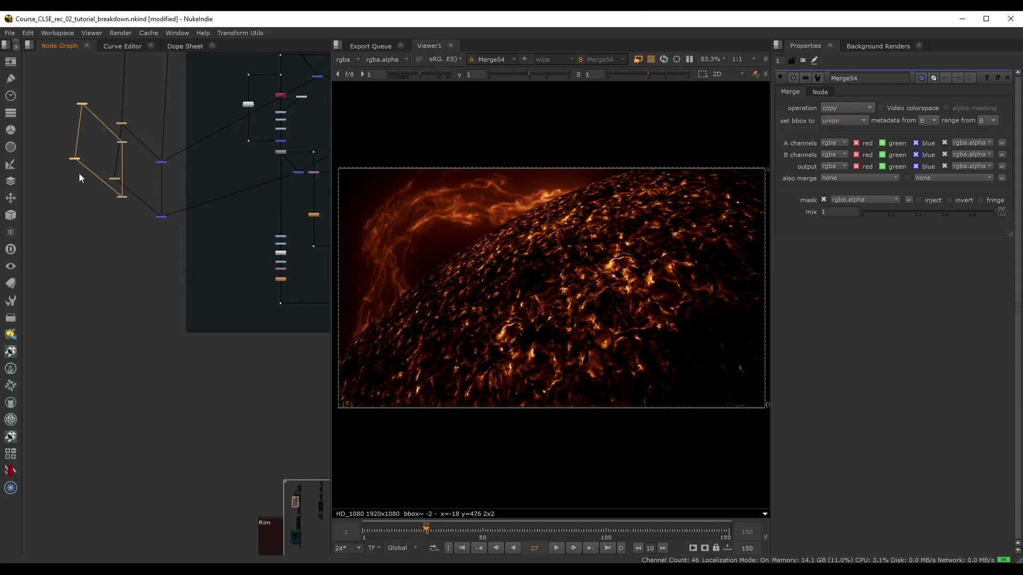
# - Place the two duplicated pairs below the originals and connect their TimeOffset input and Merge B input to the chain above
pyautogui.scroll(2, 118, 186)
pyautogui.moveTo(123, 200); pyautogui.dragTo(175, 395)
pyautogui.moveTo(76, 198); pyautogui.dragTo(123, 170)
pyautogui.keyDown('shift'); pyautogui.moveTo(91, 228); pyautogui.dragTo(162, 340); pyautogui.keyUp('shift')
pyautogui.press('y')
# - Duplicate the four TimeOffset and copy Merge pairs, place them below, and connect both columns to the chain above
pyautogui.scroll(-3, 149, 232)
pyautogui.moveTo(96, 148); pyautogui.dragTo(179, 363)
pyautogui.moveTo(112, 323); pyautogui.dragTo(112, 199, button='middle')
pyautogui.hotkey('alt', 'c')
pyautogui.scroll(1, 98, 97)
pyautogui.moveTo(99, 98); pyautogui.dragTo(84, 192, button='middle')
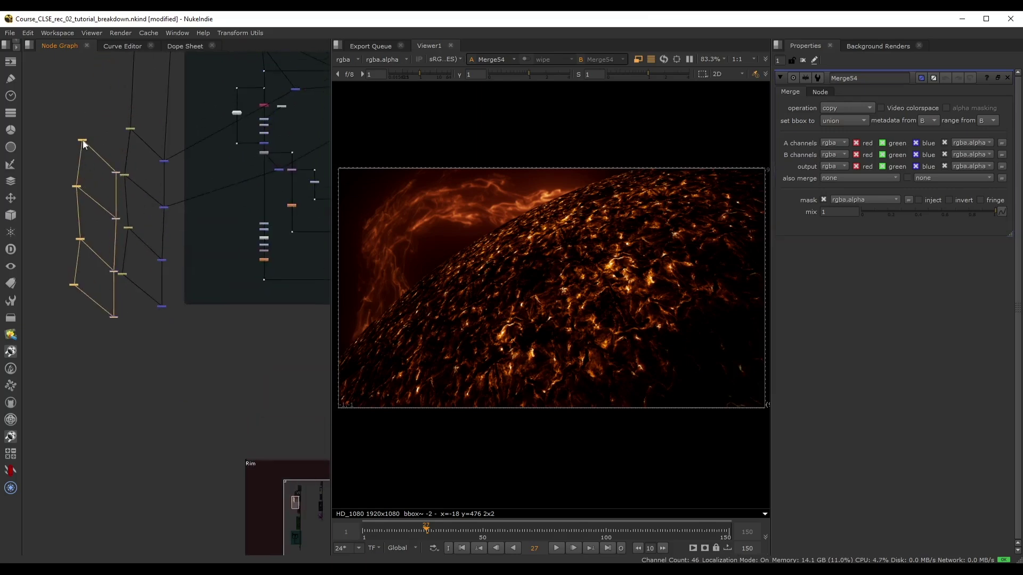
pyautogui.moveTo(82, 141); pyautogui.dragTo(142, 263)
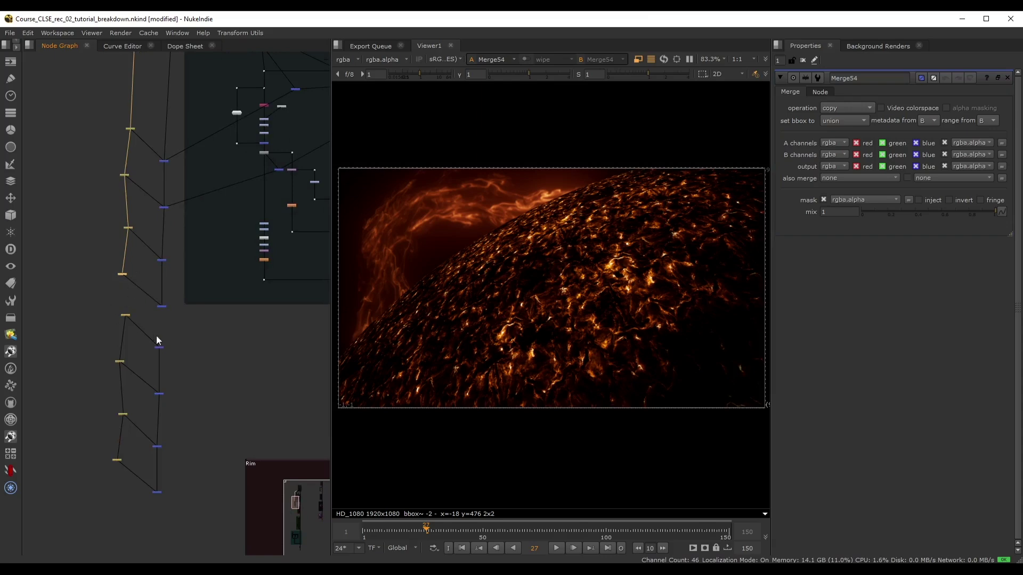
pyautogui.moveTo(150, 321); pyautogui.dragTo(172, 300)
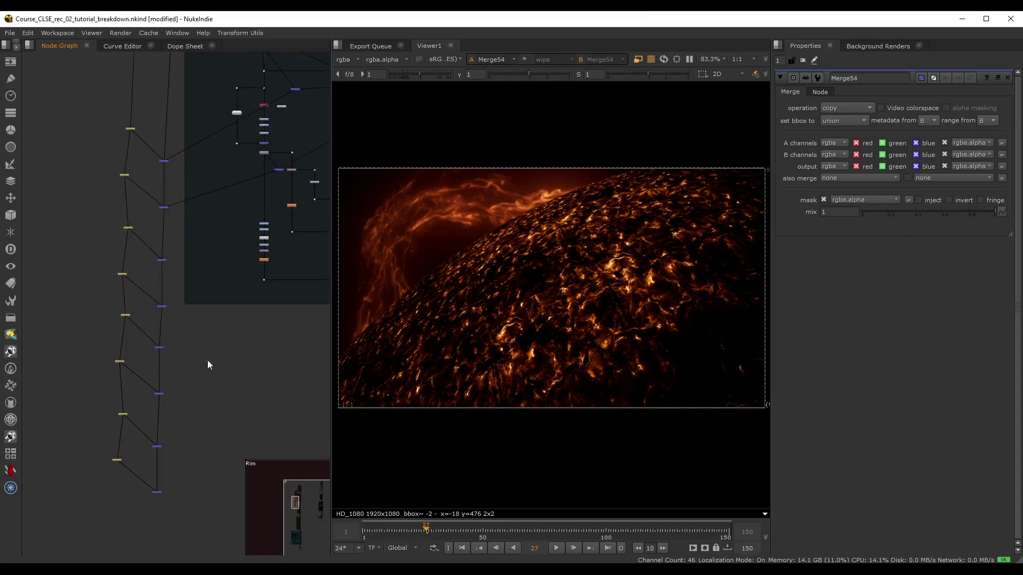
# - Duplicate all eight TimeOffset and copy Merge pairs and place the copies beneath the chain, beside the Rim group
pyautogui.scroll(-5, 176, 362)
pyautogui.moveTo(91, 151); pyautogui.dragTo(141, 327)
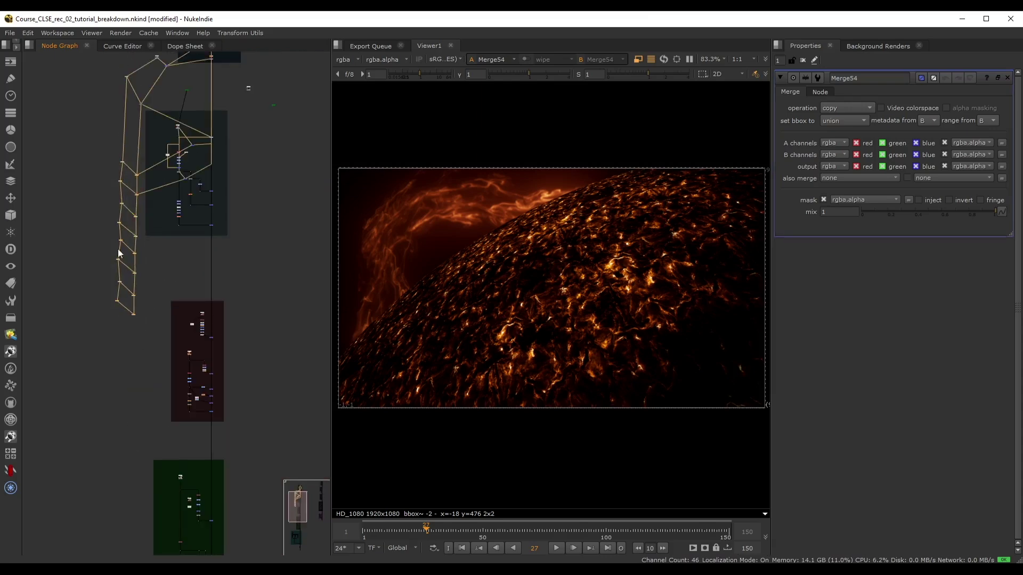
pyautogui.moveTo(136, 181); pyautogui.dragTo(106, 330)
pyautogui.scroll(3, 106, 328)
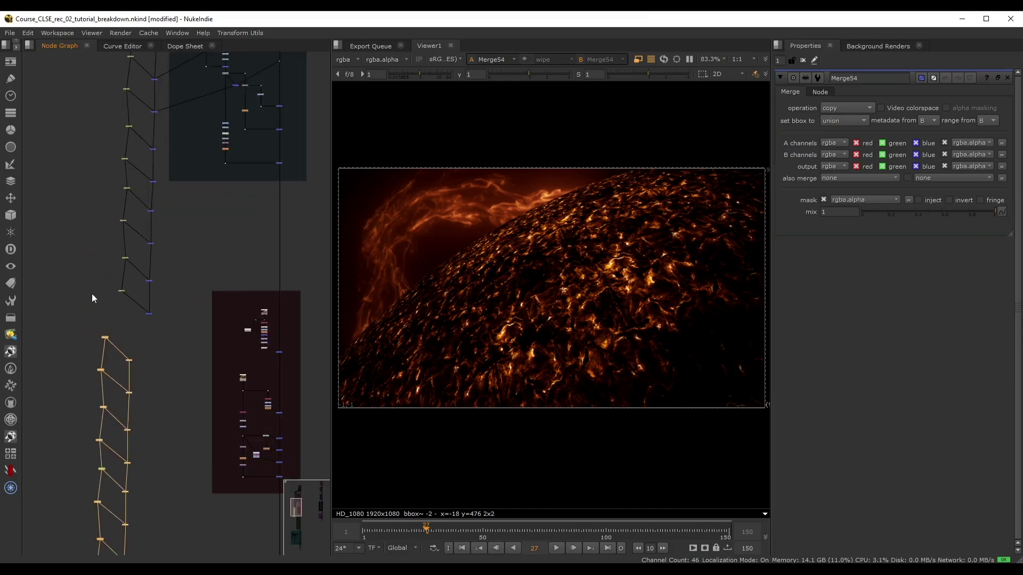
# - Connect the first TimeOffset and the first copy Merge's B input of the new block to the end of the chain above
pyautogui.moveTo(92, 294); pyautogui.dragTo(137, 285)
pyautogui.keyDown('shift'); pyautogui.moveTo(87, 322); pyautogui.dragTo(123, 362); pyautogui.keyUp('shift')
pyautogui.press('y')
pyautogui.moveTo(166, 302); pyautogui.dragTo(128, 321)
pyautogui.keyDown('shift'); pyautogui.moveTo(145, 352); pyautogui.dragTo(139, 361); pyautogui.keyUp('shift')
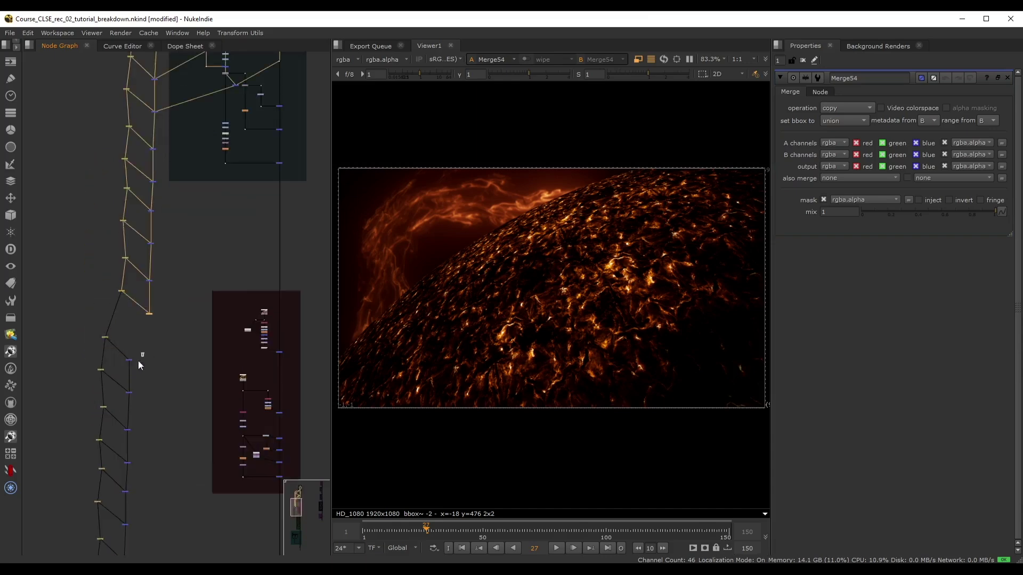
pyautogui.click(174, 337)
# - Look over the extended wipe chain and the remaining merges in the Surface group
pyautogui.moveTo(199, 146); pyautogui.dragTo(147, 243, button='middle')
pyautogui.scroll(3, 147, 245)
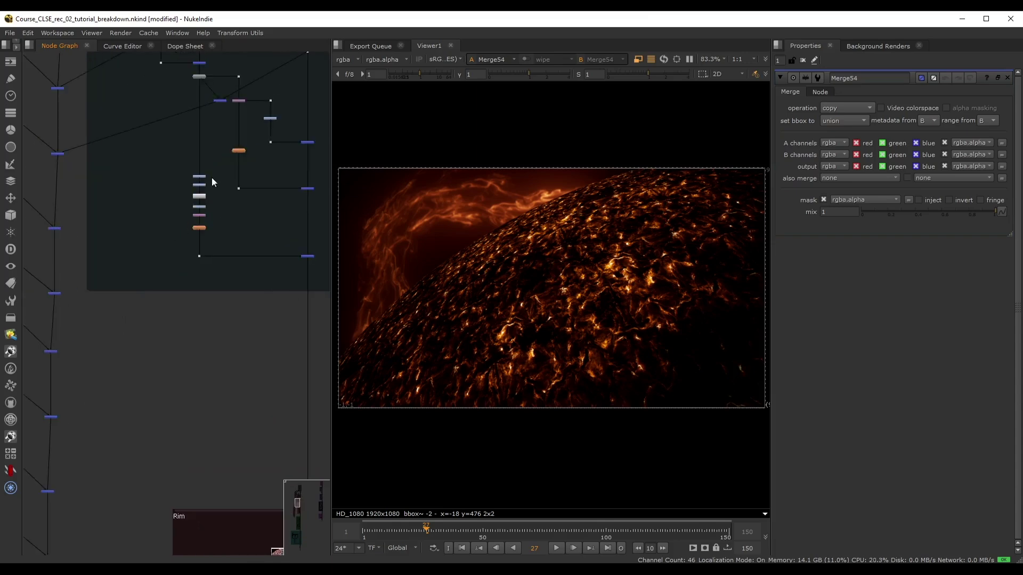
pyautogui.scroll(-4, 179, 212)
pyautogui.scroll(-3, 155, 197)
pyautogui.moveTo(72, 115); pyautogui.dragTo(142, 434)
pyautogui.click(161, 232)
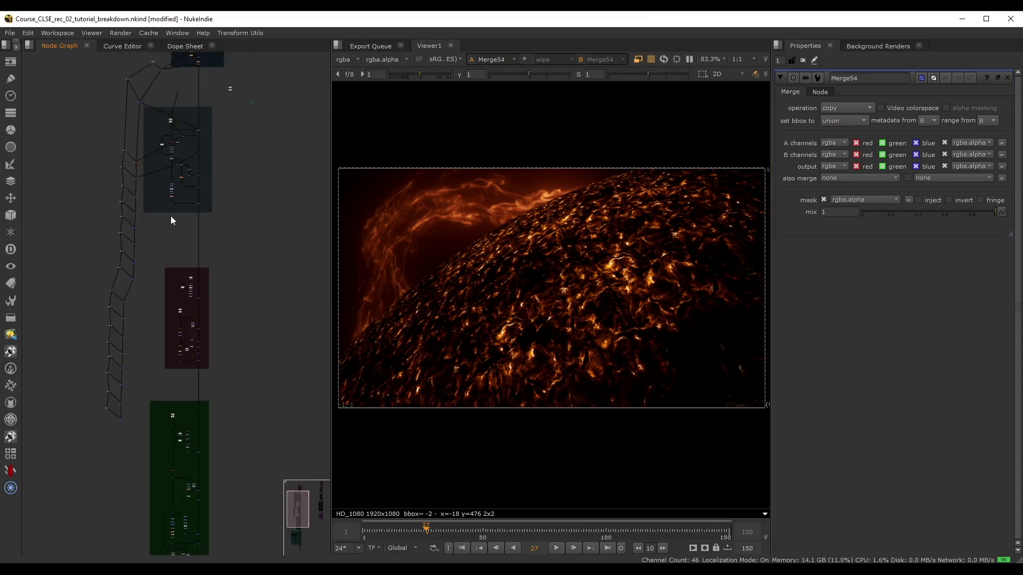
pyautogui.scroll(6, 166, 193)
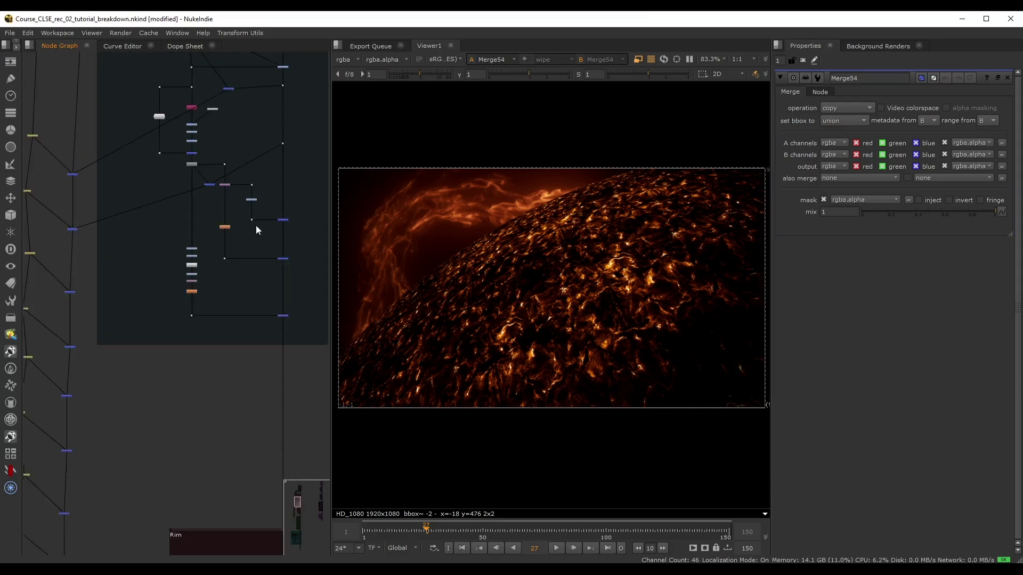
pyautogui.scroll(2, 256, 230)
pyautogui.scroll(-2, 213, 215)
pyautogui.moveTo(59, 264); pyautogui.dragTo(78, 262, button='middle')
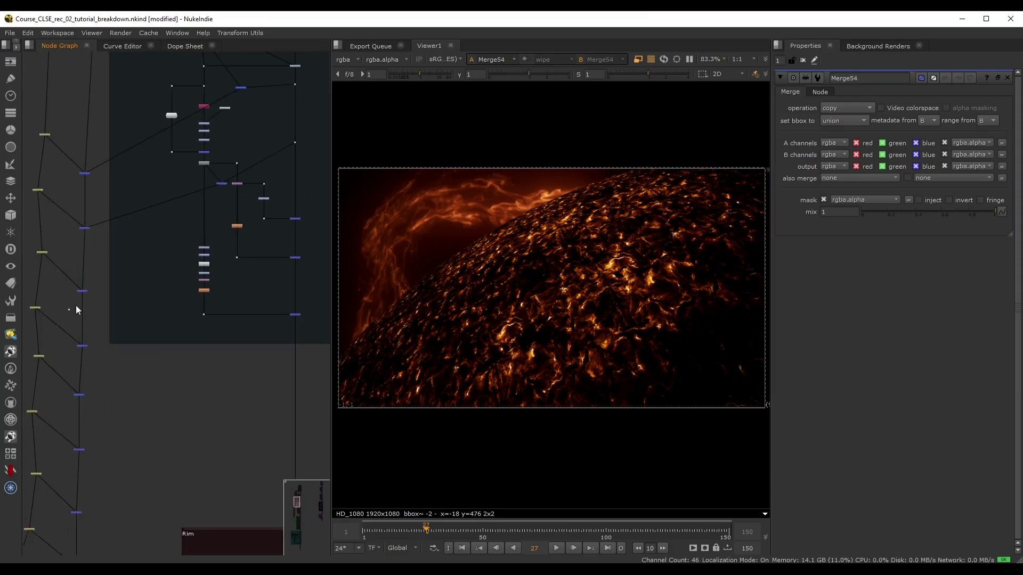
# - View the outputs of Merge1, Merge3 and Merge4 in the Surface group one after another
pyautogui.click(82, 290)
pyautogui.keyDown('ctrl'); pyautogui.click(295, 219); pyautogui.keyUp('ctrl')
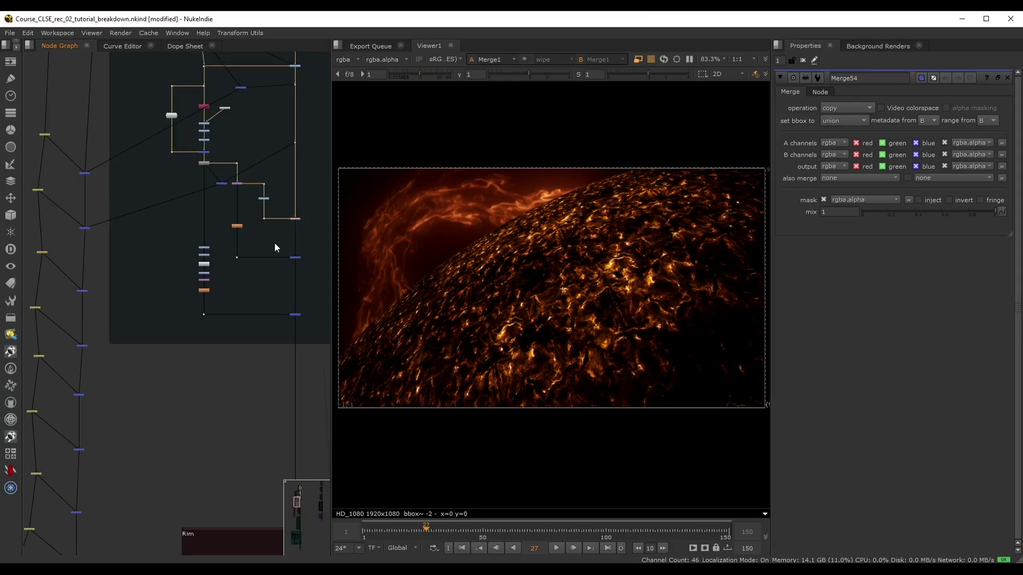
pyautogui.scroll(1, 267, 218)
pyautogui.moveTo(283, 239); pyautogui.dragTo(309, 284)
pyautogui.press('1')
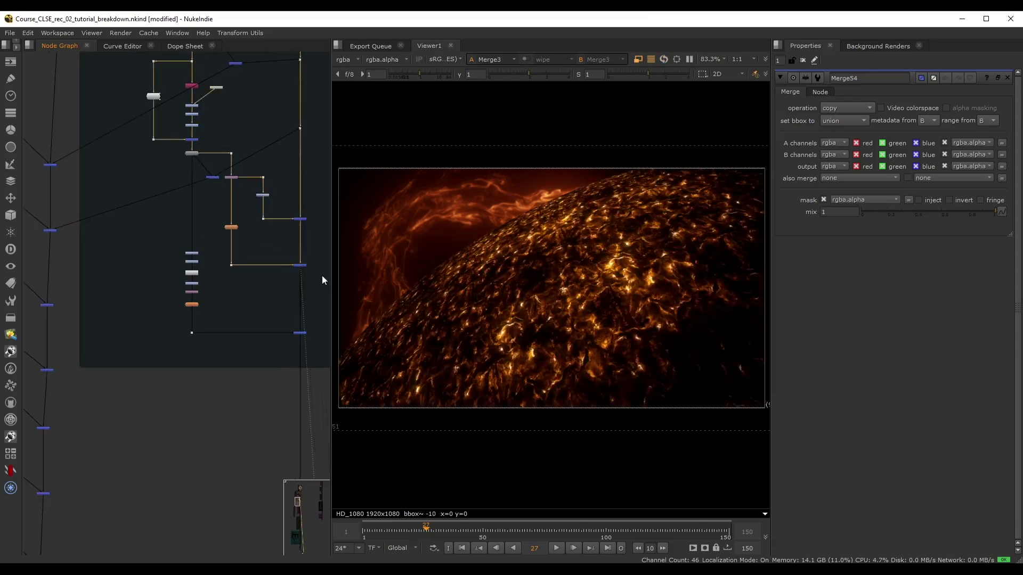
pyautogui.moveTo(274, 314); pyautogui.dragTo(258, 238, button='middle')
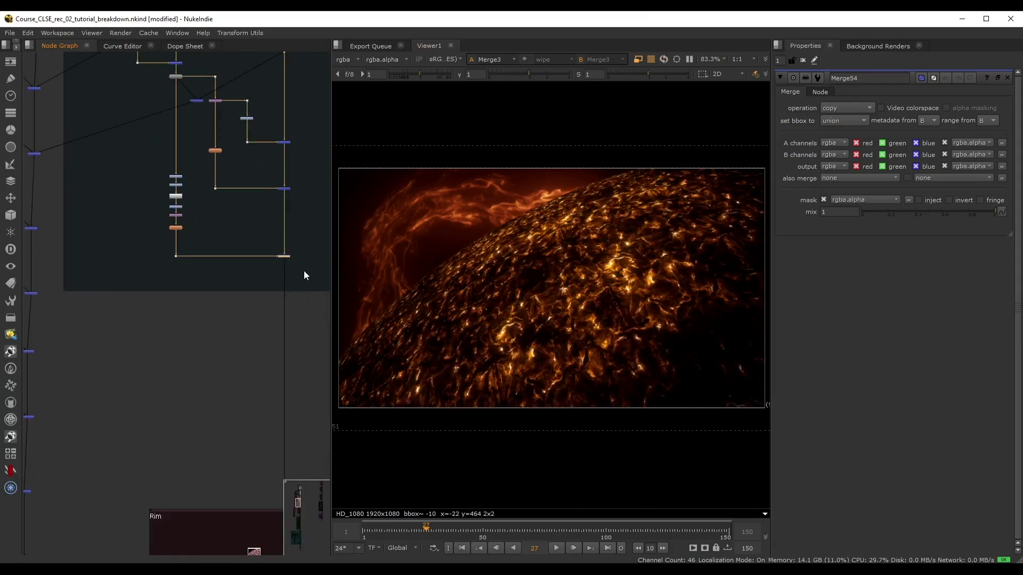
pyautogui.press('1')
pyautogui.click(287, 278)
pyautogui.scroll(1, 222, 245)
pyautogui.scroll(-3, 223, 236)
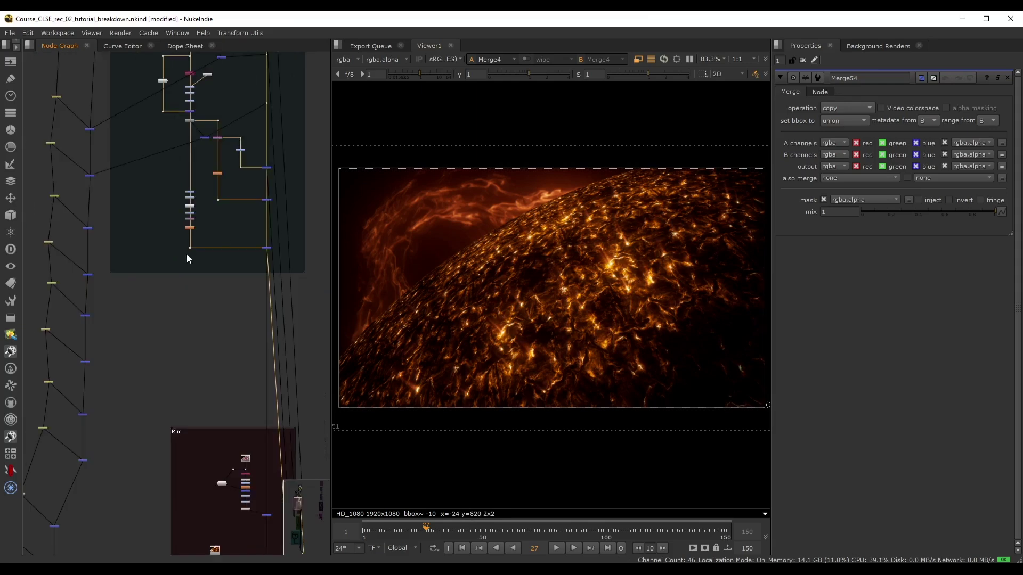
# - Connect the A input of the next copy node, Merge56, to Merge4 at the Surface group's end and play back its wipe
pyautogui.moveTo(193, 233); pyautogui.dragTo(189, 254, button='middle')
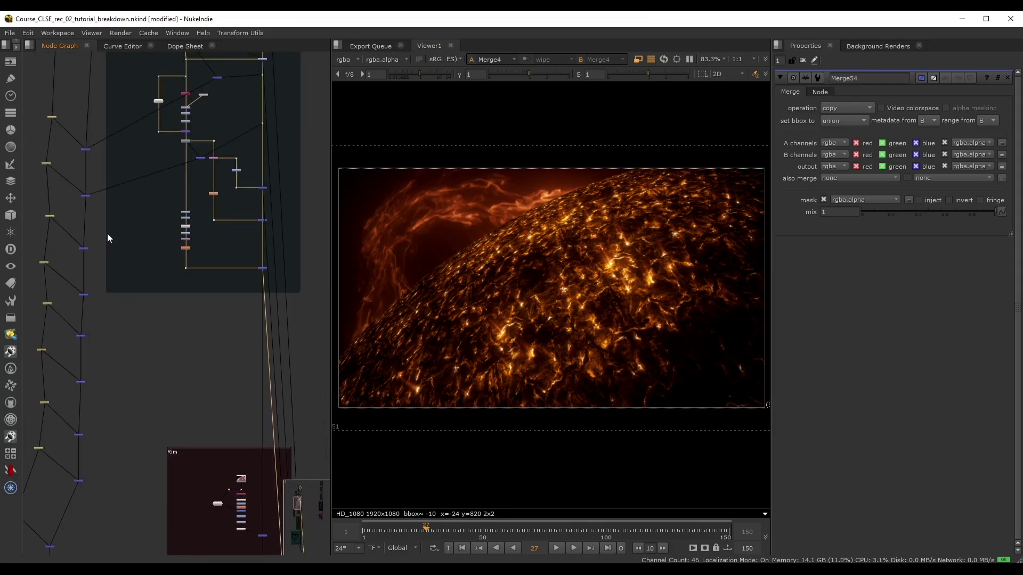
pyautogui.scroll(2, 264, 267)
pyautogui.moveTo(68, 235); pyautogui.dragTo(100, 231, button='middle')
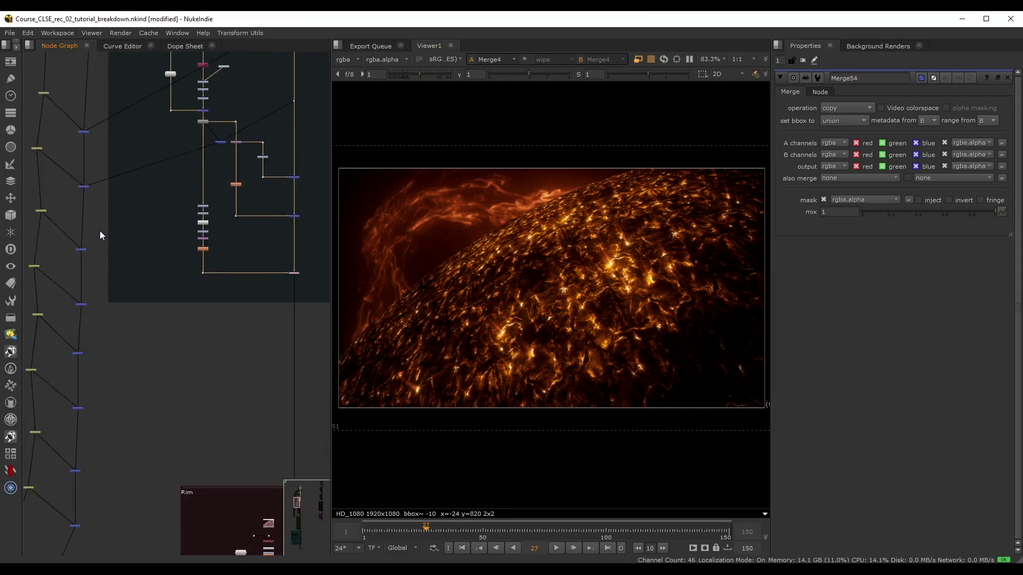
pyautogui.moveTo(97, 230); pyautogui.dragTo(63, 266)
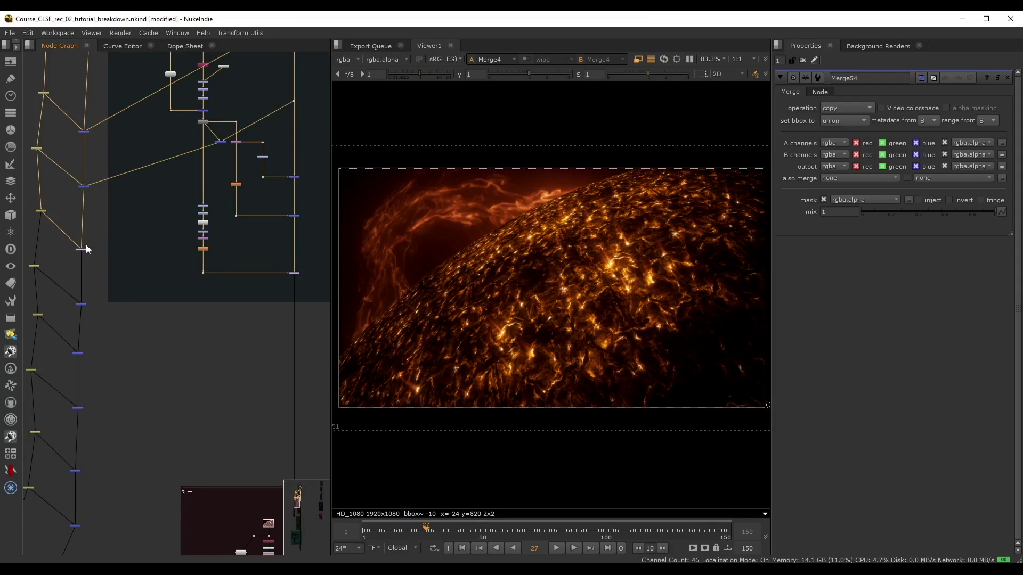
pyautogui.press('1')
pyautogui.scroll(3, 69, 256)
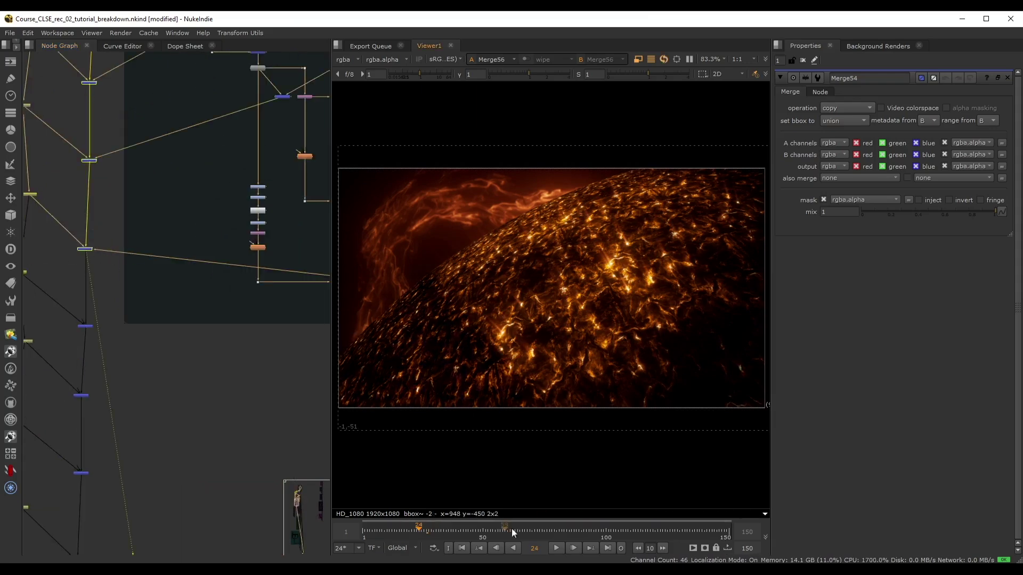
pyautogui.click(556, 550)
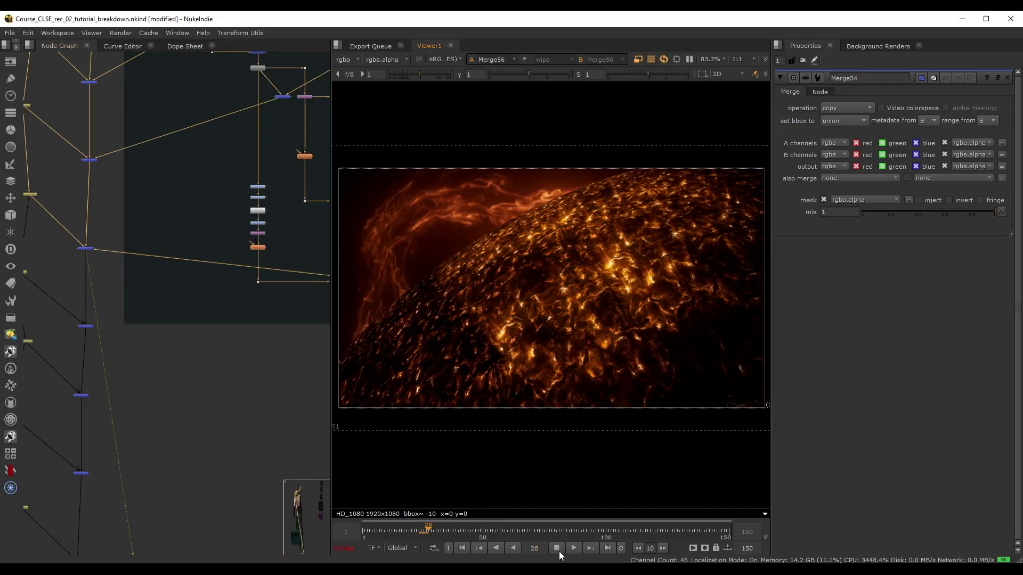
pyautogui.click(558, 551)
# - View Merge8 in the Rim group and connect the A input of the copy Merge below Merge56 to it
pyautogui.scroll(-3, 120, 251)
pyautogui.moveTo(176, 323); pyautogui.dragTo(189, 212, button='middle')
pyautogui.scroll(-1, 227, 290)
pyautogui.moveTo(226, 290); pyautogui.dragTo(222, 255, button='middle')
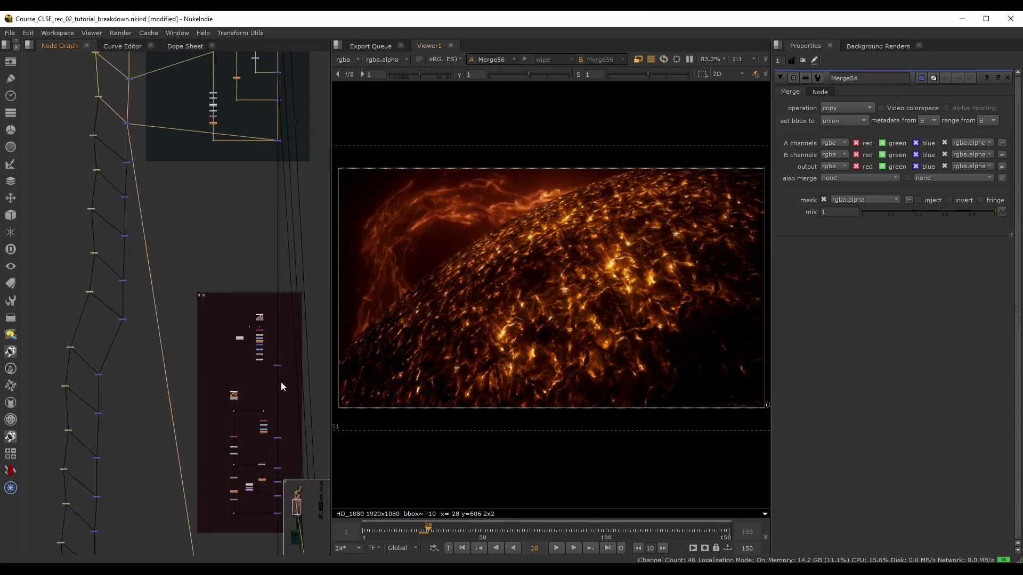
pyautogui.click(277, 365)
pyautogui.press('1')
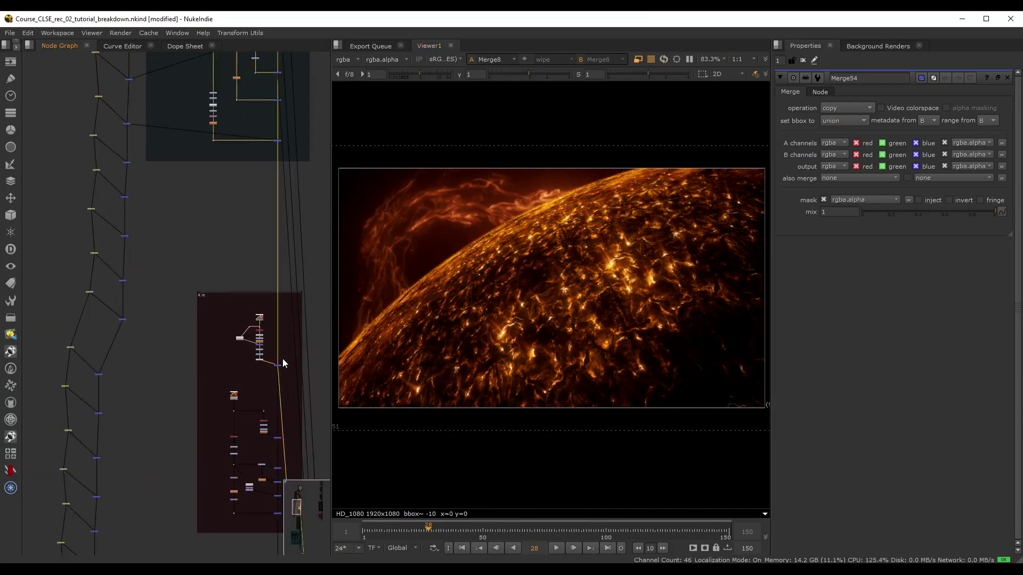
pyautogui.moveTo(285, 359)
pyautogui.mouseDown()
pyautogui.moveTo(267, 376)
pyautogui.moveTo(276, 373)
pyautogui.mouseUp()
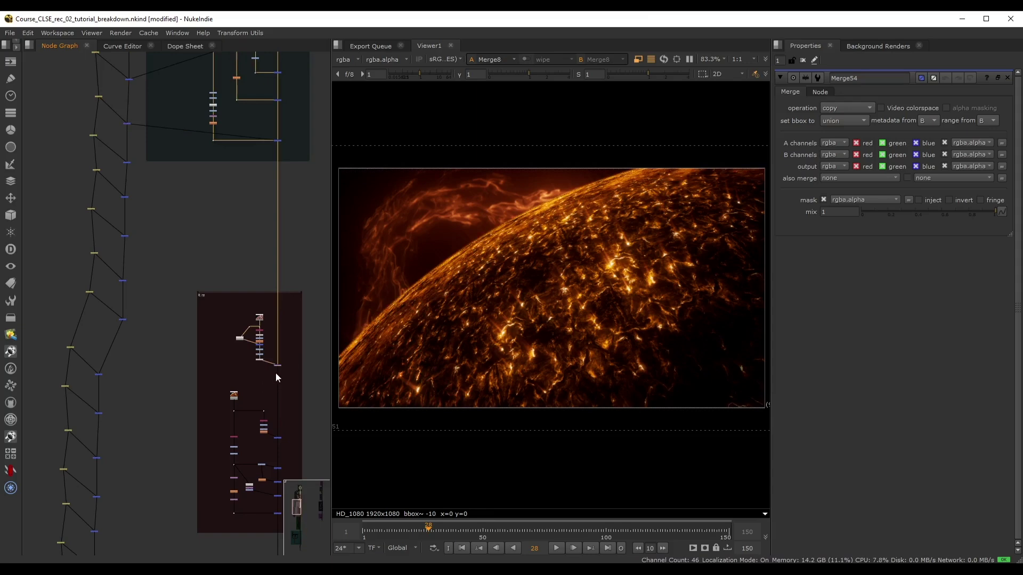
pyautogui.scroll(2, 276, 372)
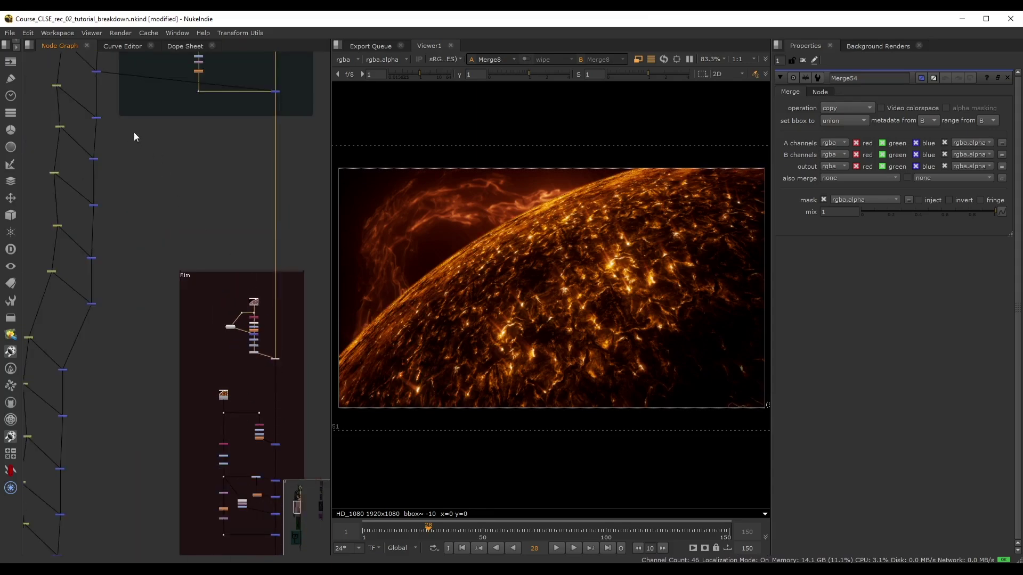
pyautogui.hotkey('ctrl', 'z')
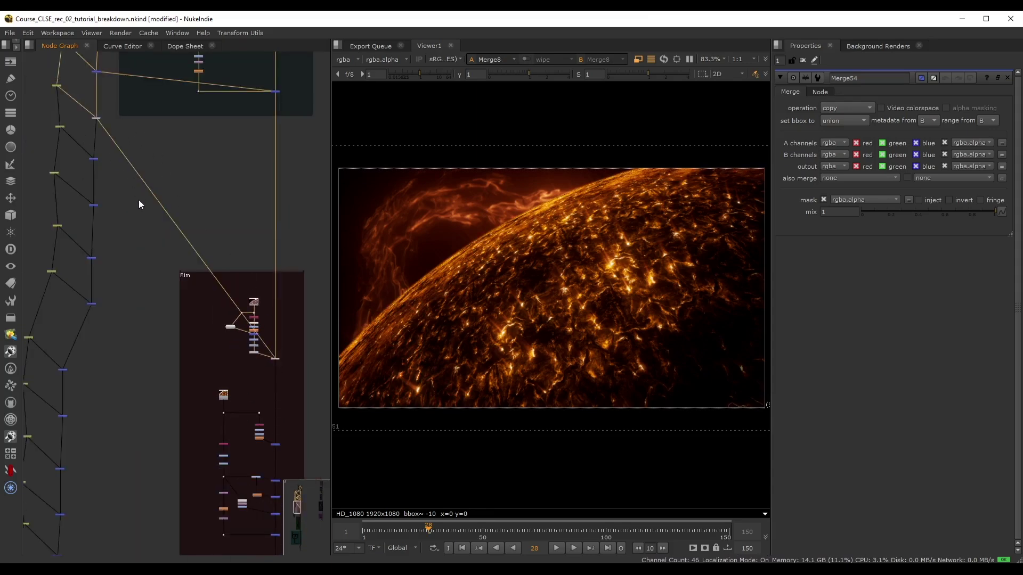
# - Move the lower part of the wipe chain, its TimeOffsets and copy Merges, down alongside the Rim group
pyautogui.scroll(-3, 79, 163)
pyautogui.moveTo(79, 177); pyautogui.dragTo(134, 161, button='middle')
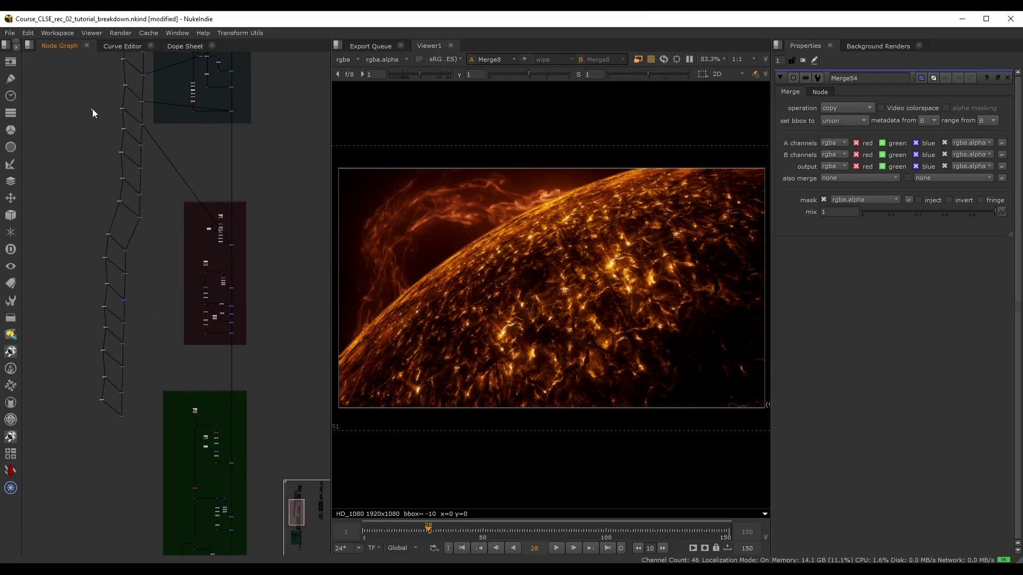
pyautogui.moveTo(133, 129); pyautogui.dragTo(131, 53)
pyautogui.moveTo(142, 148); pyautogui.dragTo(146, 348)
pyautogui.keyDown('shift'); pyautogui.moveTo(63, 167); pyautogui.dragTo(138, 451); pyautogui.keyUp('shift')
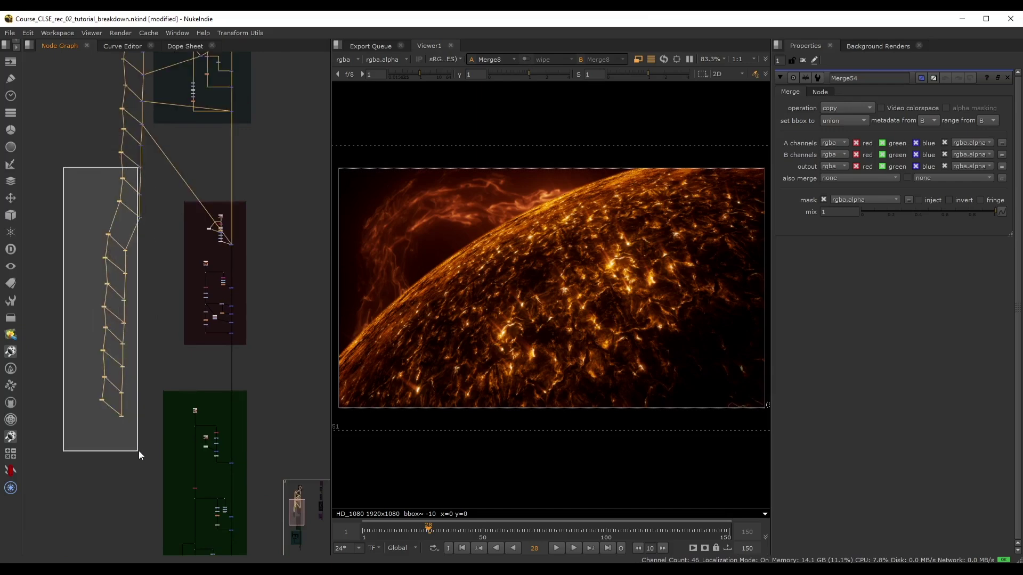
pyautogui.scroll(5, 130, 136)
pyautogui.keyDown('shift'); pyautogui.moveTo(172, 148); pyautogui.dragTo(142, 401); pyautogui.keyUp('shift')
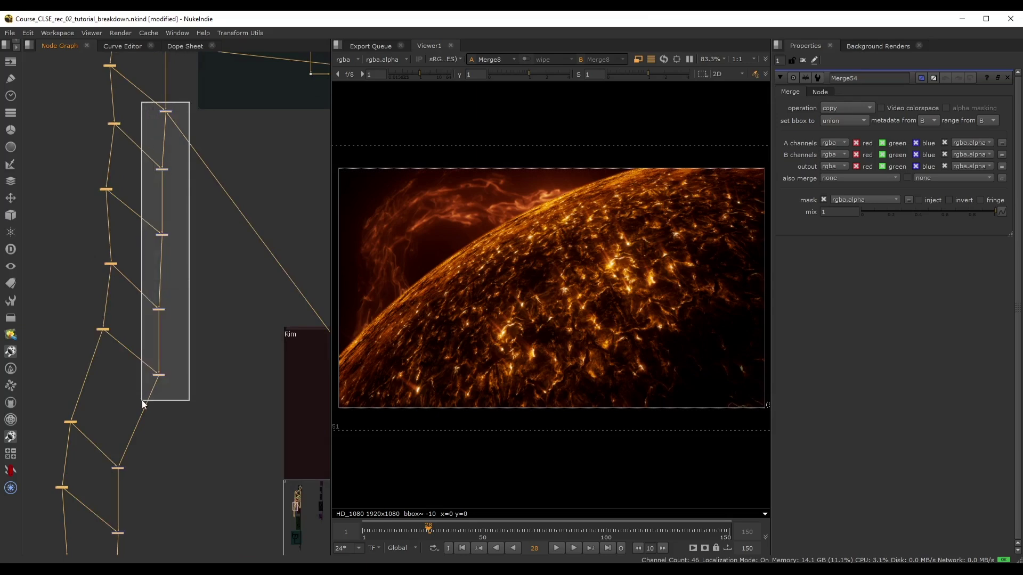
pyautogui.scroll(-5, 115, 181)
pyautogui.moveTo(115, 204); pyautogui.dragTo(98, 420)
pyautogui.scroll(-5, 200, 149)
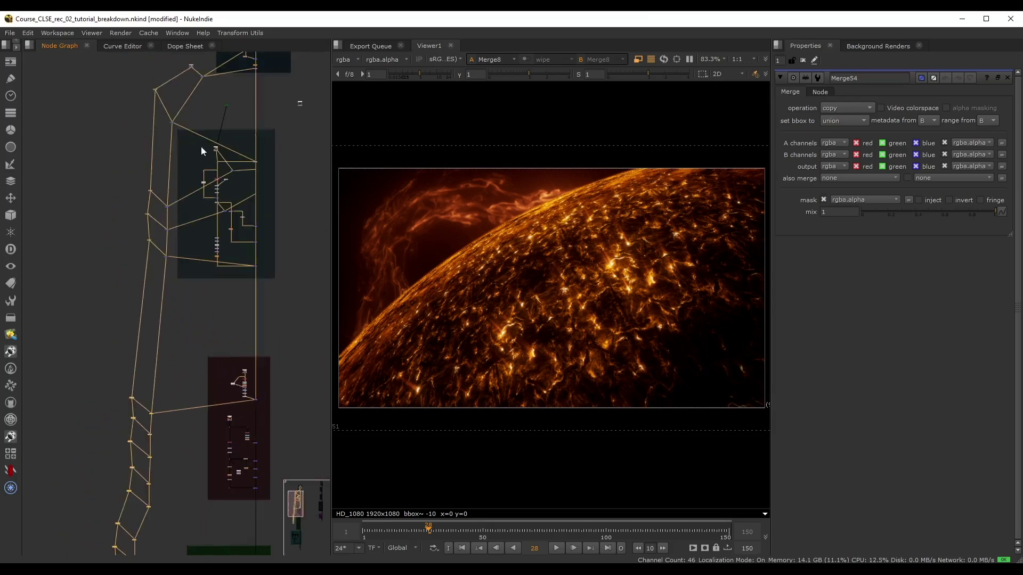
# - View the outputs of the first three merges down the Rim group one after another, from Merge8 to Merge5
pyautogui.scroll(6, 174, 232)
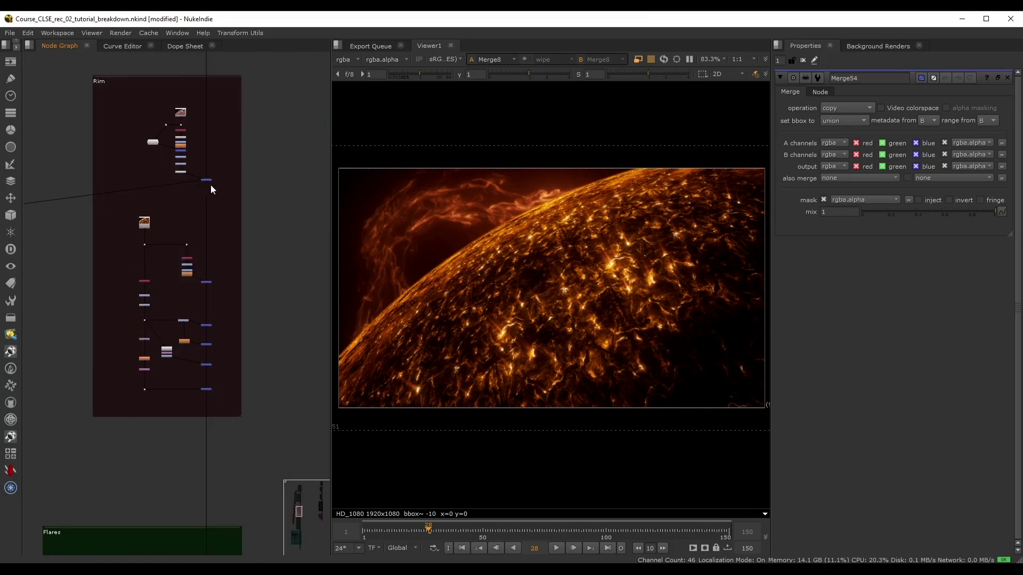
pyautogui.moveTo(194, 196); pyautogui.dragTo(219, 172)
pyautogui.press('1')
pyautogui.moveTo(226, 269); pyautogui.dragTo(193, 297)
pyautogui.press('1')
pyautogui.keyDown('alt'); pyautogui.moveTo(229, 292); pyautogui.dragTo(305, 303, button='middle'); pyautogui.keyUp('alt')
pyautogui.moveTo(225, 329); pyautogui.dragTo(175, 357)
pyautogui.press('1')
pyautogui.scroll(-2, 210, 311)
pyautogui.moveTo(208, 306); pyautogui.dragTo(267, 251, button='middle')
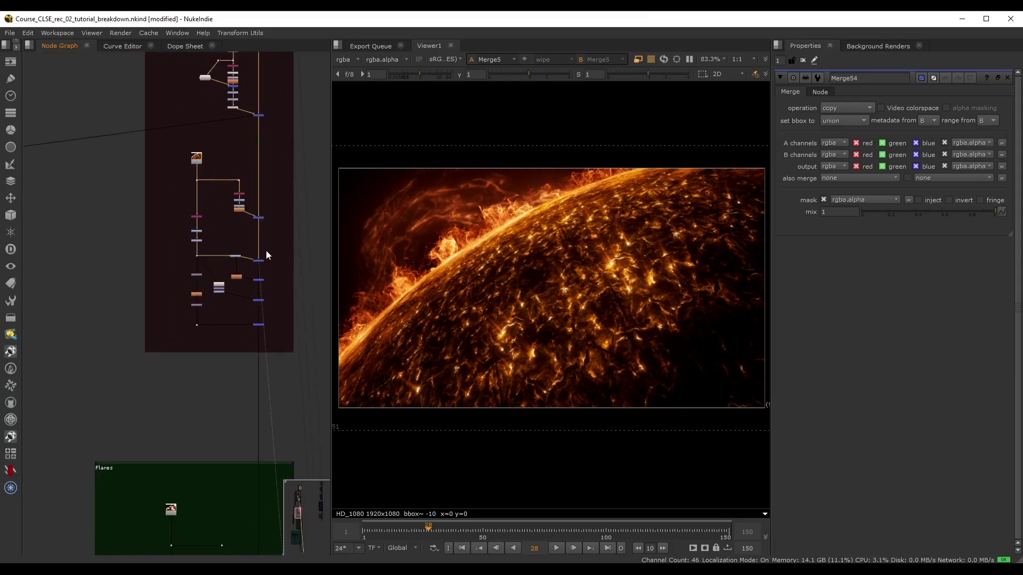
# - Connect the A input of the next copy Merge in the wipe chain to Merge5 in the Rim group
pyautogui.moveTo(250, 268); pyautogui.dragTo(250, 268)
pyautogui.scroll(-1, 254, 259)
pyautogui.scroll(1, 270, 259)
pyautogui.moveTo(97, 203); pyautogui.dragTo(184, 215, button='middle')
pyautogui.moveTo(307, 314); pyautogui.dragTo(210, 229, button='middle')
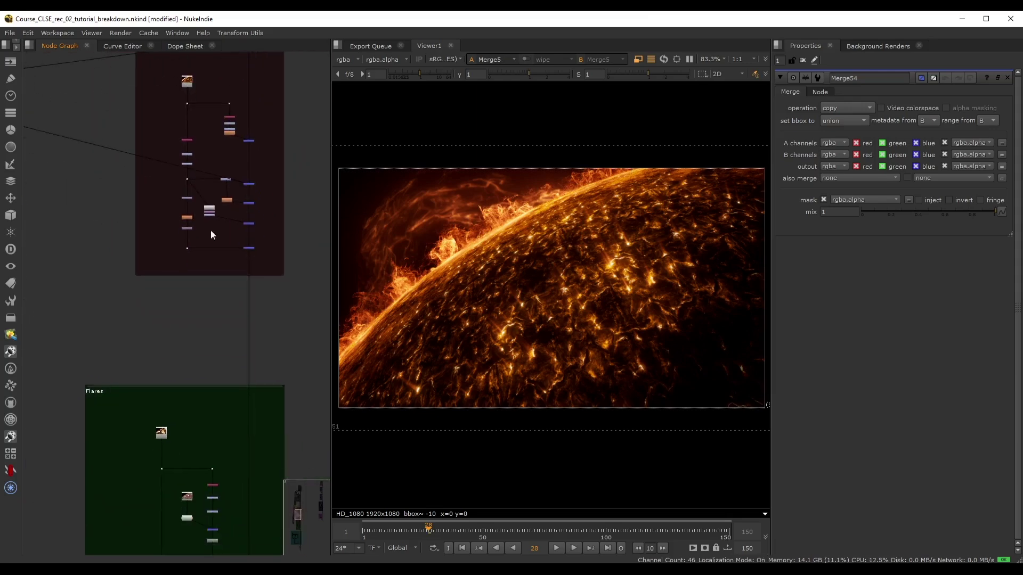
# - View Merge6 at the Rim group's end and connect the following copy Merge's A input to it
pyautogui.moveTo(232, 241); pyautogui.dragTo(254, 266)
pyautogui.press('1')
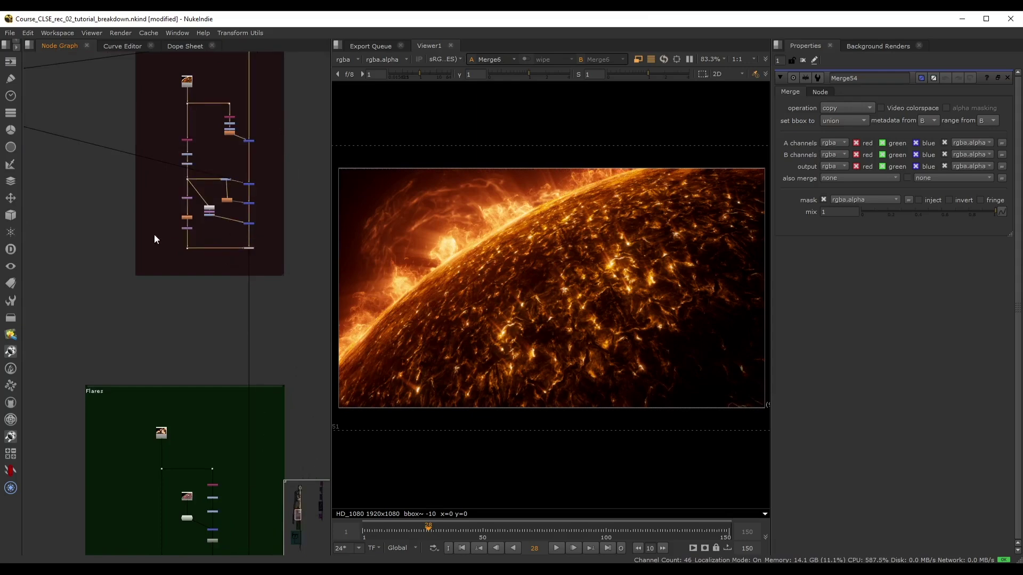
pyautogui.moveTo(35, 155); pyautogui.dragTo(109, 197, button='middle')
pyautogui.scroll(-3, 156, 324)
pyautogui.hscroll(3, 157, 323)
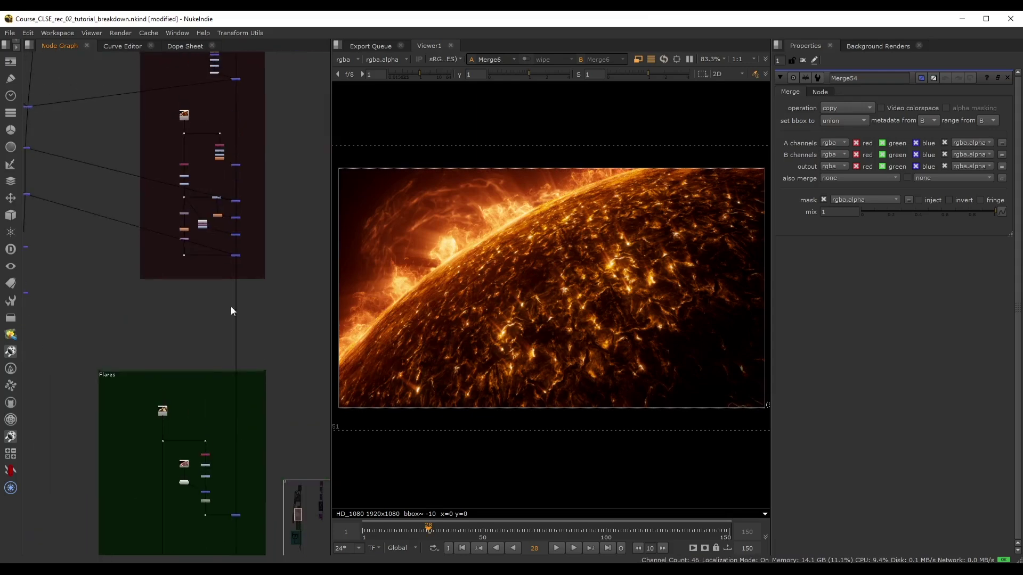
pyautogui.scroll(2, 258, 251)
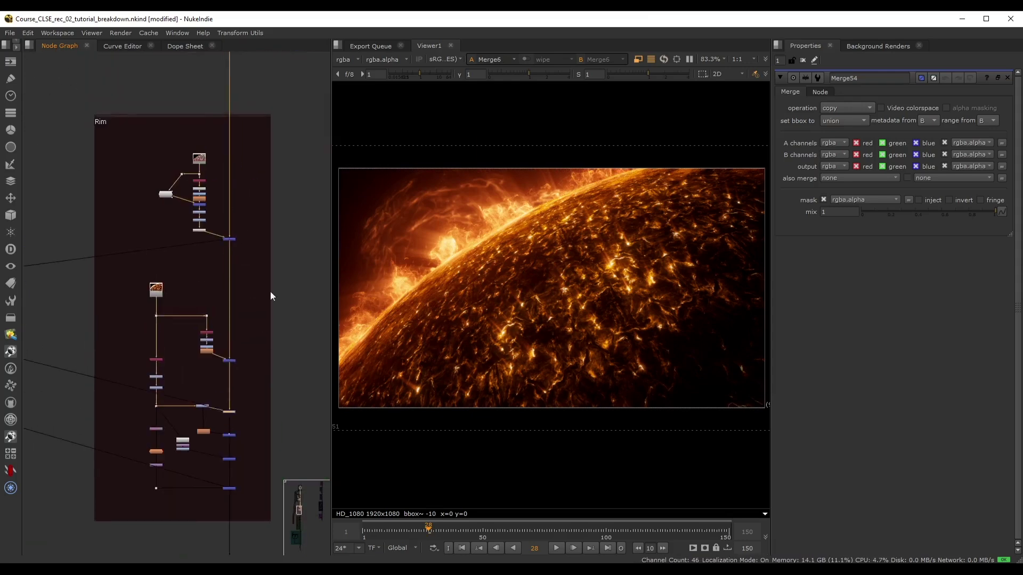
# - Examine the first Rim branch and its processing nodes between the PostageStamp and Merge8
pyautogui.scroll(8, 270, 292)
pyautogui.scroll(-2, 234, 238)
pyautogui.hscroll(-3, 234, 239)
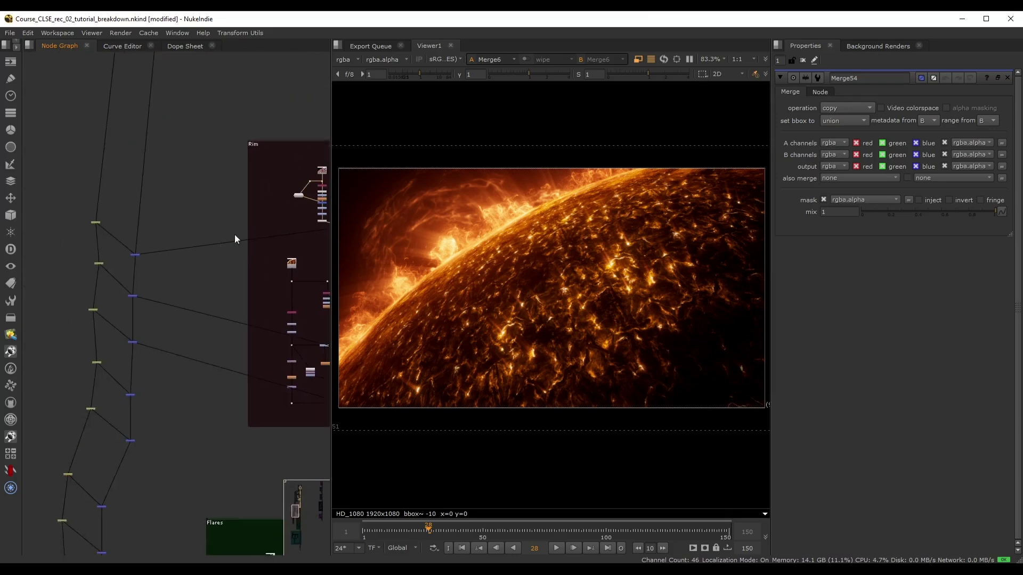
pyautogui.hscroll(3, 160, 235)
pyautogui.scroll(4, 230, 196)
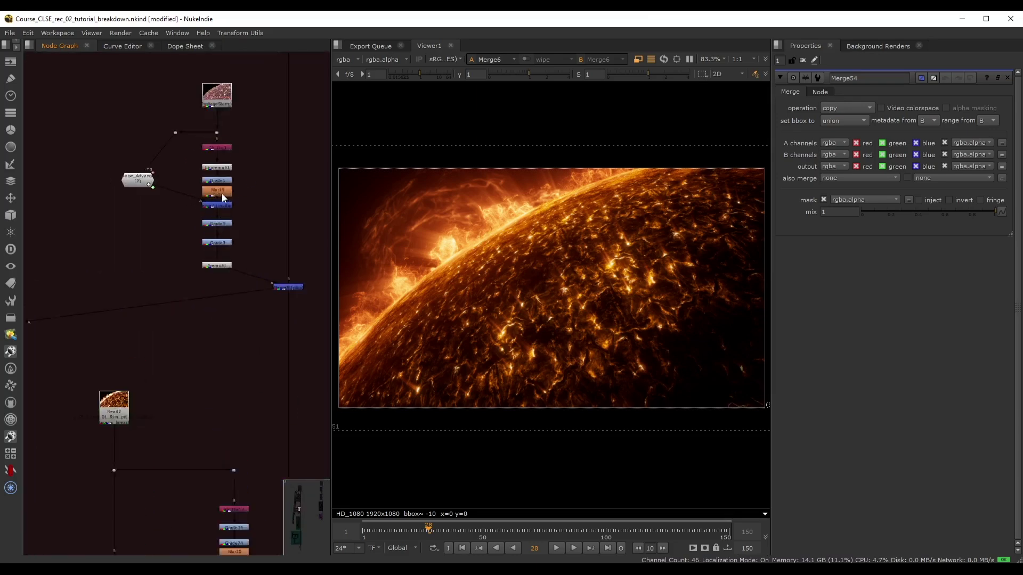
pyautogui.scroll(4, 221, 194)
pyautogui.moveTo(168, 105); pyautogui.dragTo(267, 336)
pyautogui.scroll(-4, 277, 288)
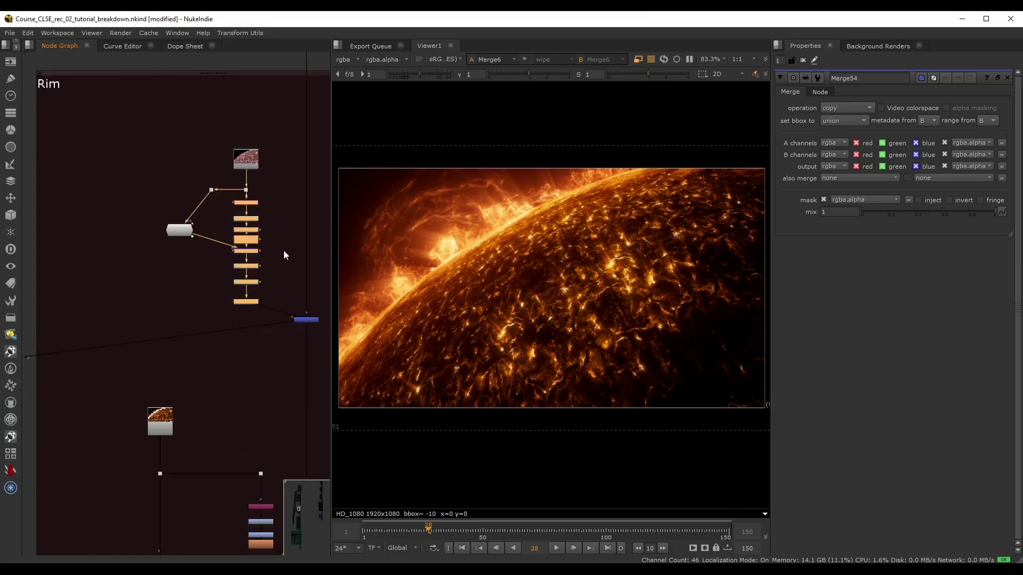
pyautogui.moveTo(286, 228); pyautogui.dragTo(243, 245, button='middle')
pyautogui.moveTo(238, 214); pyautogui.dragTo(171, 322)
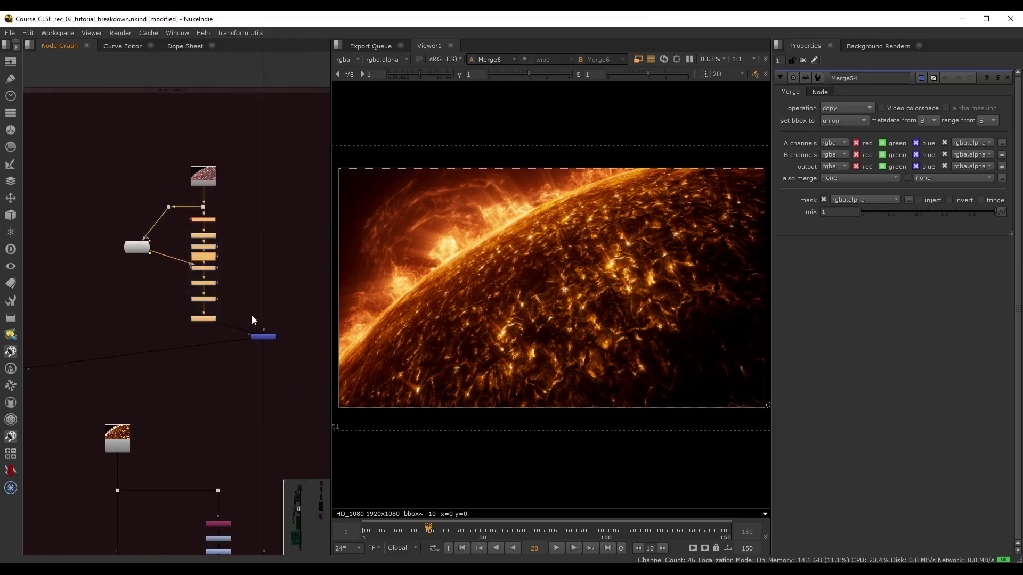
# - Try a separate over Merge beside the first Rim branch, with A on Blur19 and B on a new Dot in the main pipe
pyautogui.click(233, 269)
pyautogui.scroll(3, 232, 269)
pyautogui.press('m')
pyautogui.scroll(2, 246, 255)
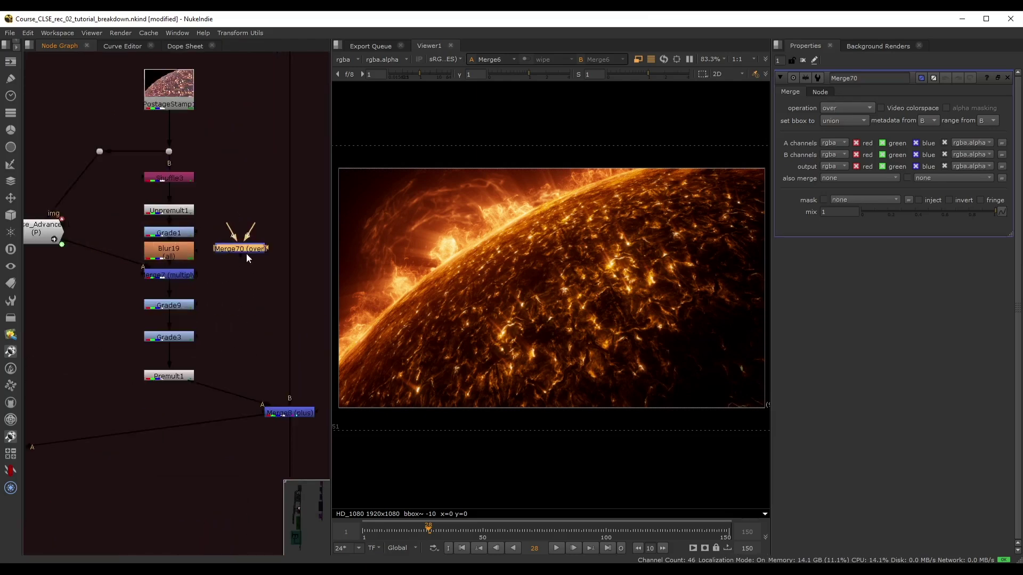
pyautogui.moveTo(245, 264); pyautogui.dragTo(294, 231)
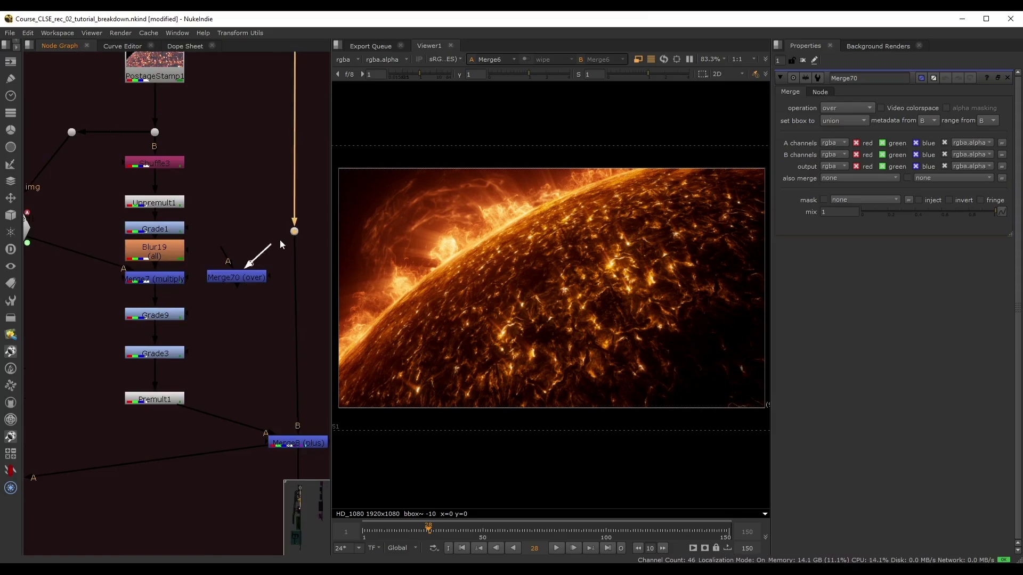
pyautogui.moveTo(222, 254); pyautogui.dragTo(175, 254)
pyautogui.scroll(-2, 175, 254)
pyautogui.click(263, 271)
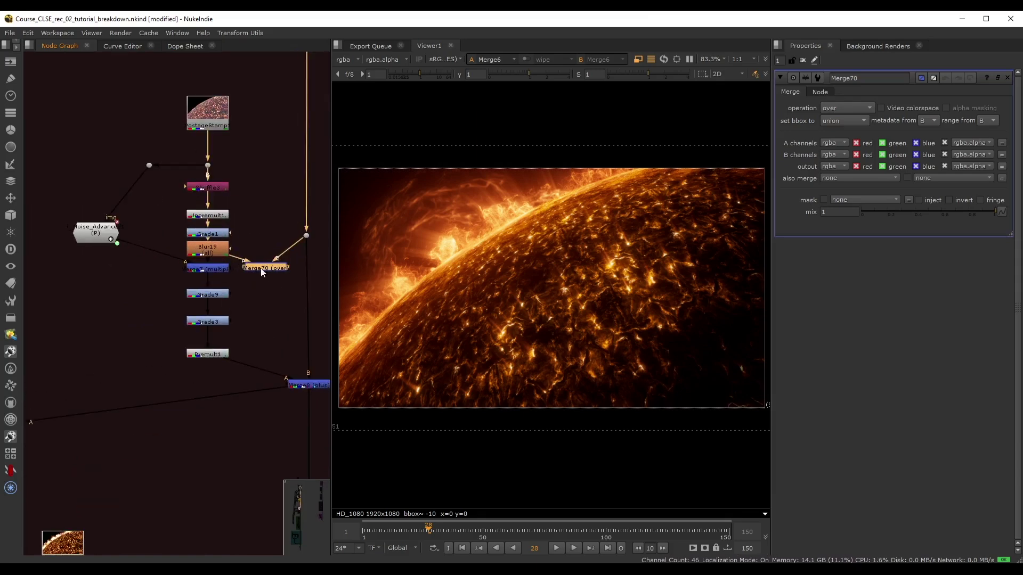
pyautogui.scroll(-2, 263, 270)
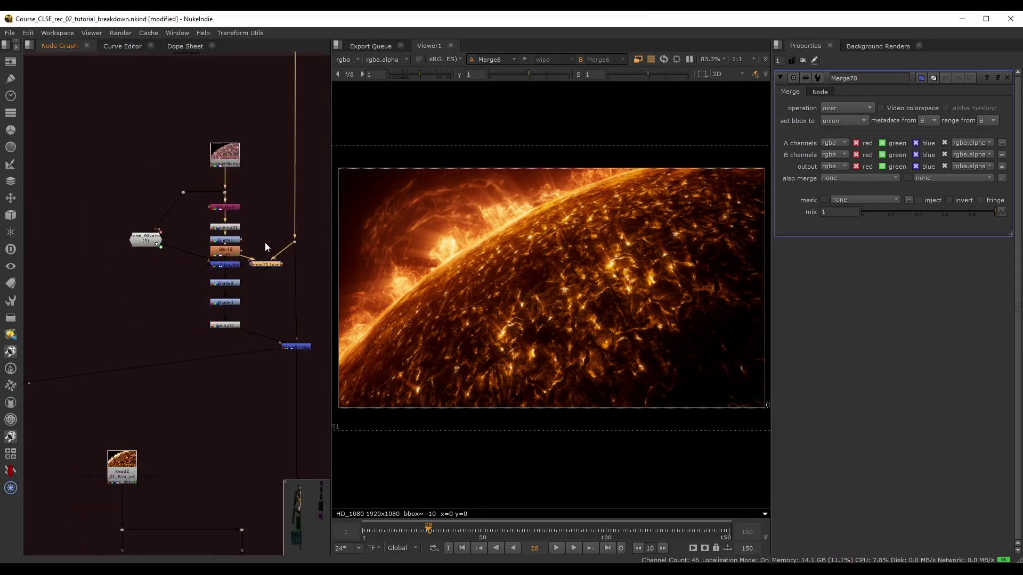
# - Delete the trial Merge and its Dot beside the first Rim branch
pyautogui.moveTo(66, 101); pyautogui.dragTo(259, 344)
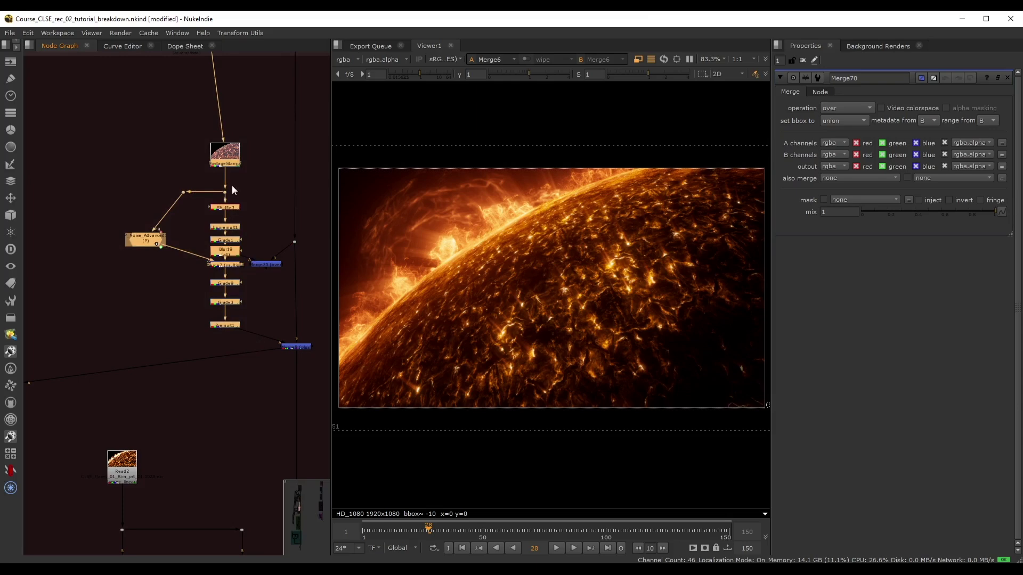
pyautogui.click(262, 216)
pyautogui.click(266, 265)
pyautogui.press('Delete')
pyautogui.moveTo(265, 235); pyautogui.dragTo(317, 260)
pyautogui.press('Delete')
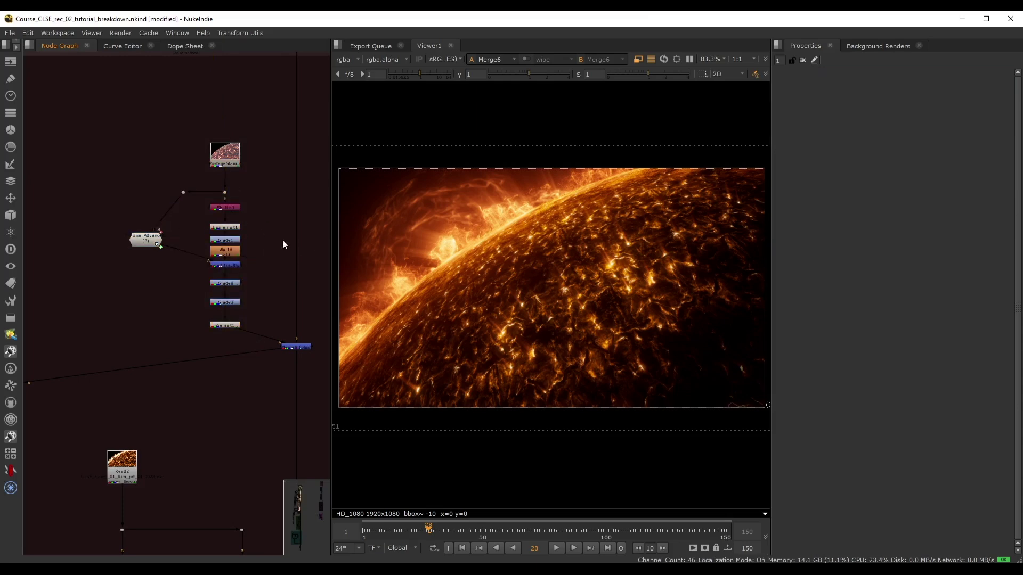
# - View the copy node Merge59, play back its wipe sequence and scrub back to frame 21
pyautogui.scroll(-6, 257, 238)
pyautogui.scroll(2, 149, 267)
pyautogui.scroll(-1, 218, 302)
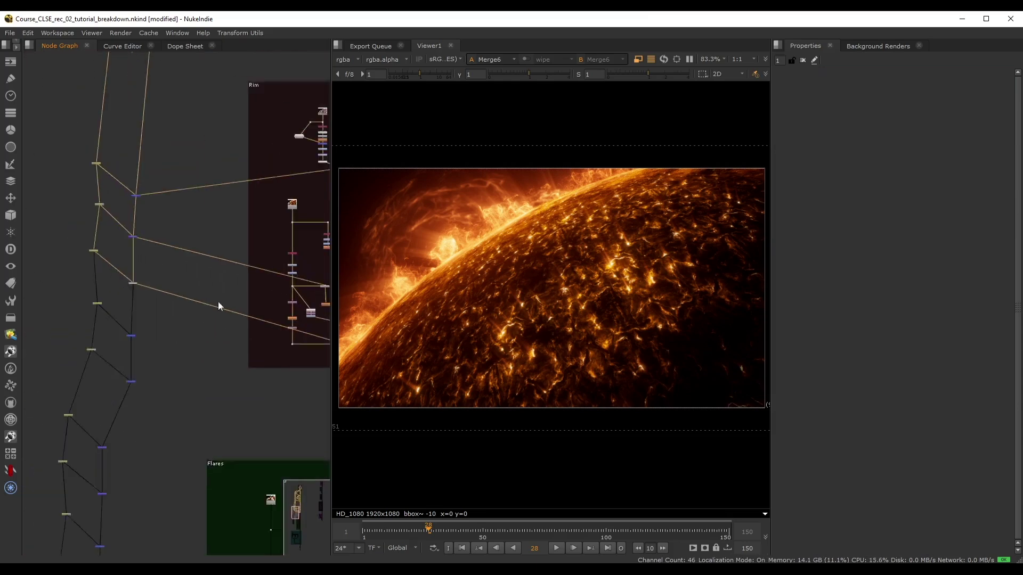
pyautogui.scroll(-2, 172, 260)
pyautogui.scroll(-2, 133, 256)
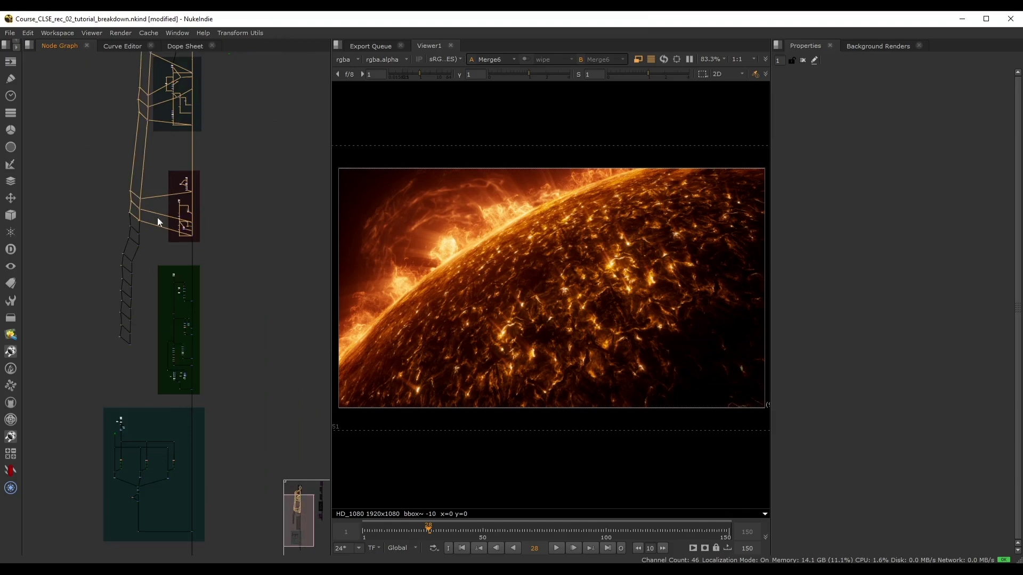
pyautogui.scroll(6, 106, 245)
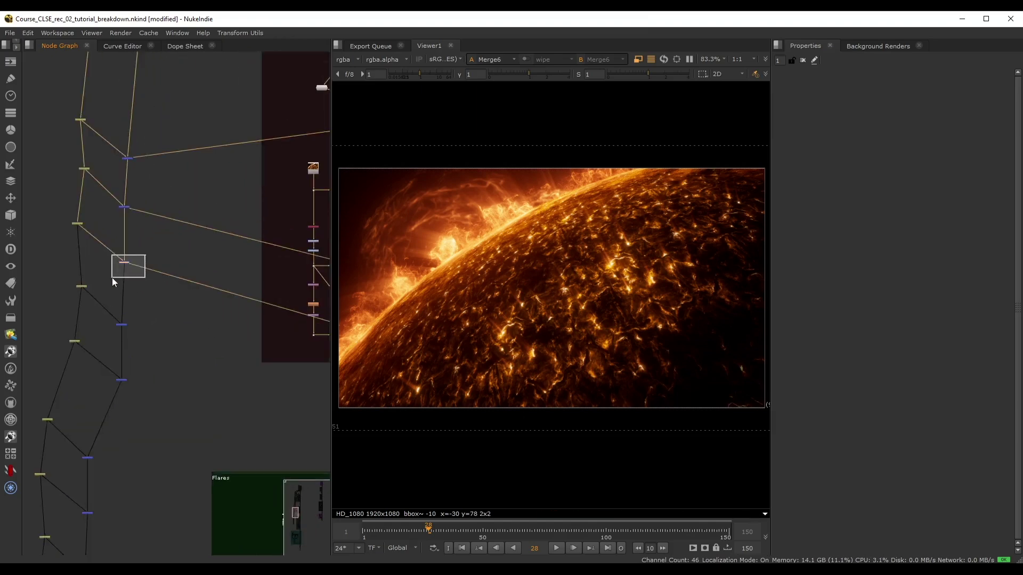
pyautogui.press('1')
pyautogui.click(557, 548)
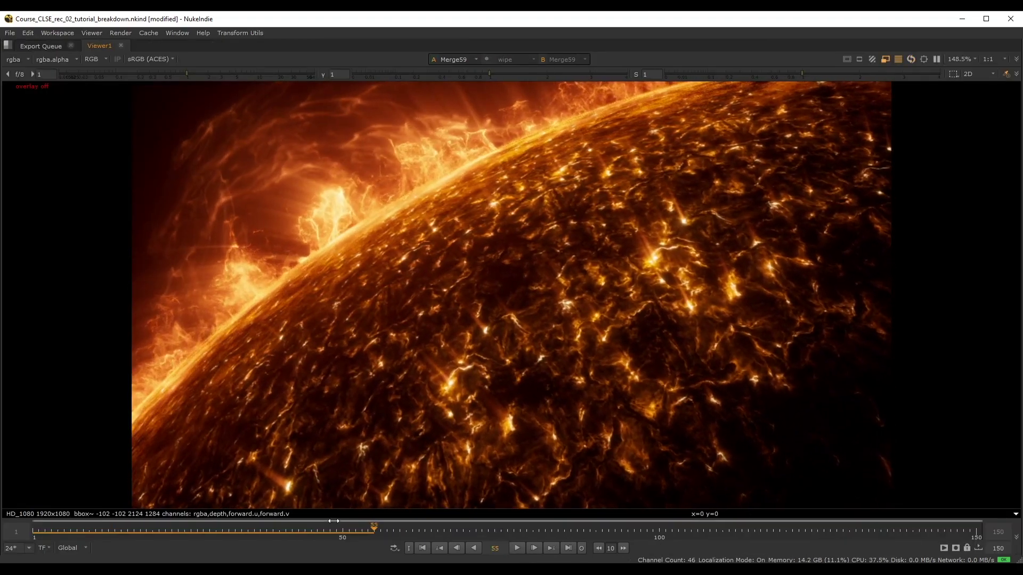
pyautogui.moveTo(334, 525); pyautogui.dragTo(164, 531)
pyautogui.press('space')
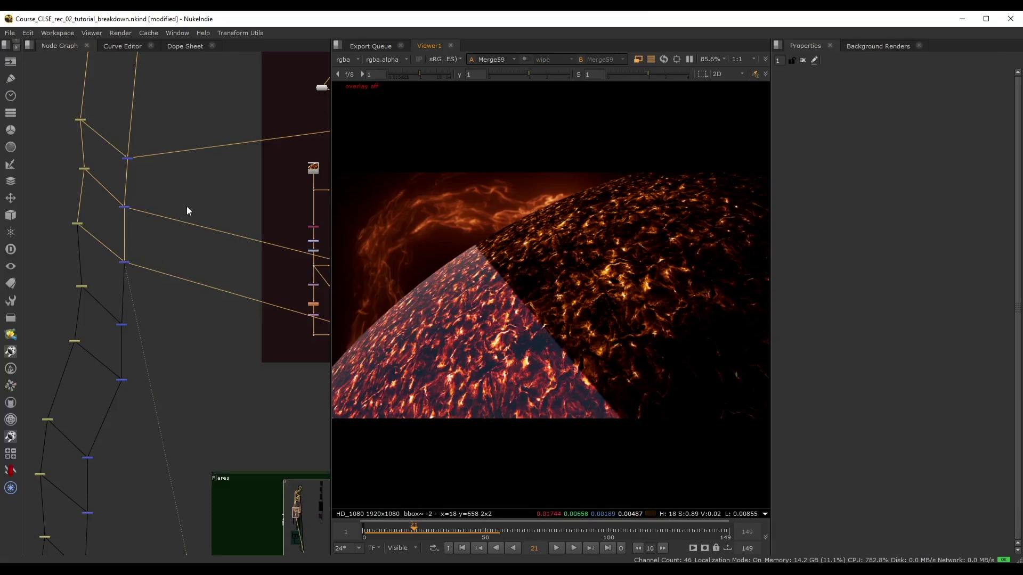
# - Examine the extended TimeOffset chain and trace its linked nodes up to the first TimeOffset
pyautogui.scroll(-4, 187, 193)
pyautogui.moveTo(187, 80); pyautogui.dragTo(189, 319, button='middle')
pyautogui.scroll(-2, 115, 206)
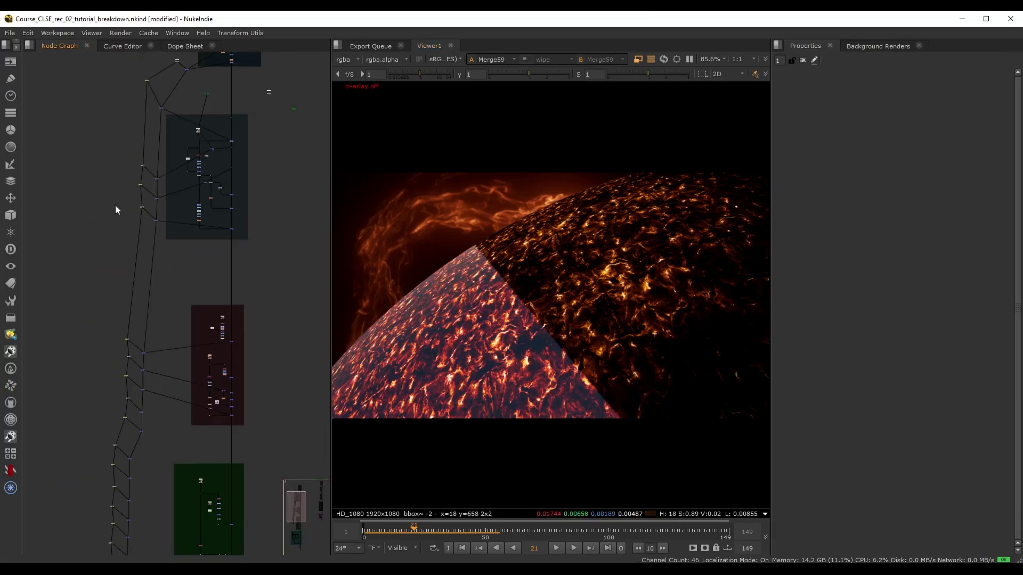
pyautogui.scroll(-1, 126, 101)
pyautogui.moveTo(92, 437); pyautogui.dragTo(129, 270, button='middle')
pyautogui.moveTo(136, 104); pyautogui.dragTo(183, 358)
pyautogui.click(116, 187)
pyautogui.moveTo(131, 114); pyautogui.dragTo(94, 352, button='middle')
pyautogui.scroll(8, 144, 152)
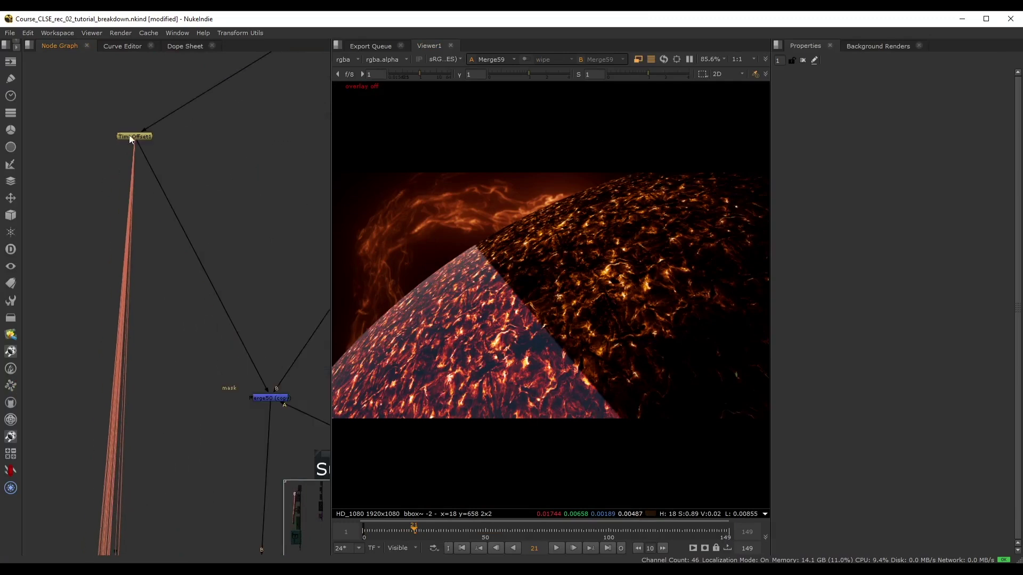
pyautogui.scroll(2, 130, 138)
pyautogui.scroll(-4, 159, 162)
pyautogui.moveTo(192, 169); pyautogui.dragTo(121, 223, button='middle')
pyautogui.scroll(-1, 121, 223)
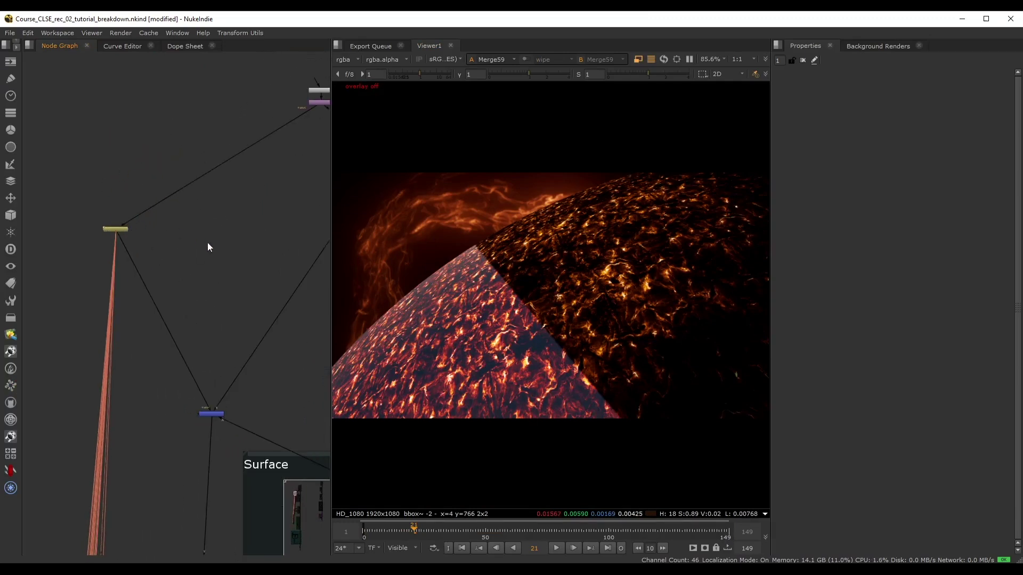
pyautogui.scroll(-2, 176, 244)
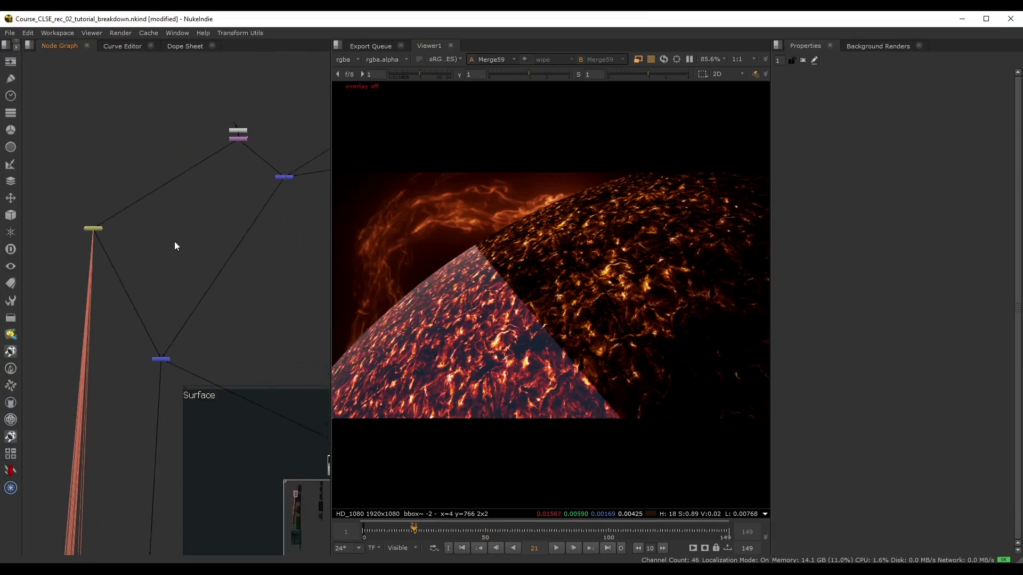
# - Set the time offset of TimeOffset1 to 10 frames
pyautogui.scroll(2, 97, 227)
pyautogui.doubleClick(106, 224)
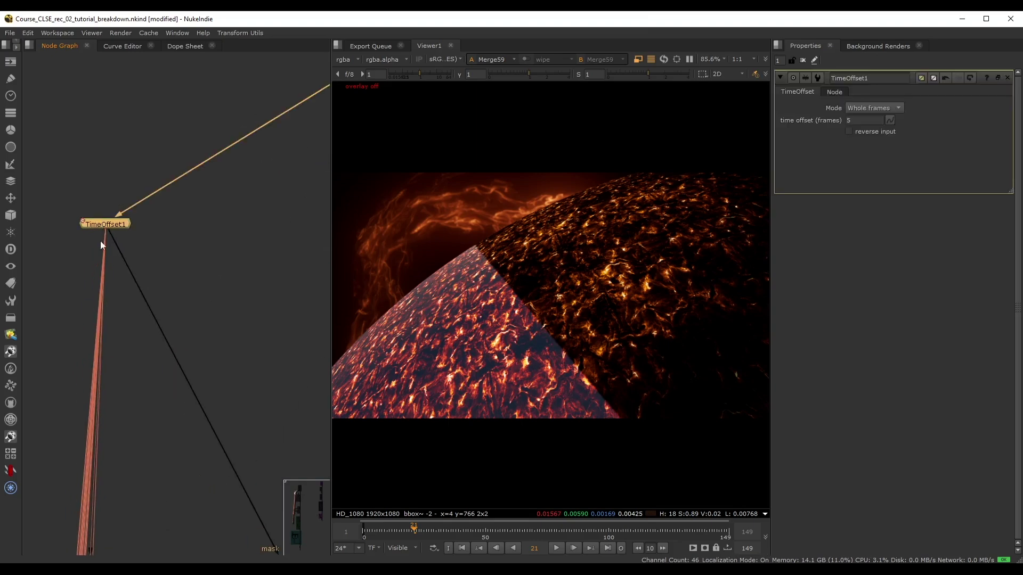
pyautogui.doubleClick(852, 120)
pyautogui.write('10')
pyautogui.press('Return')
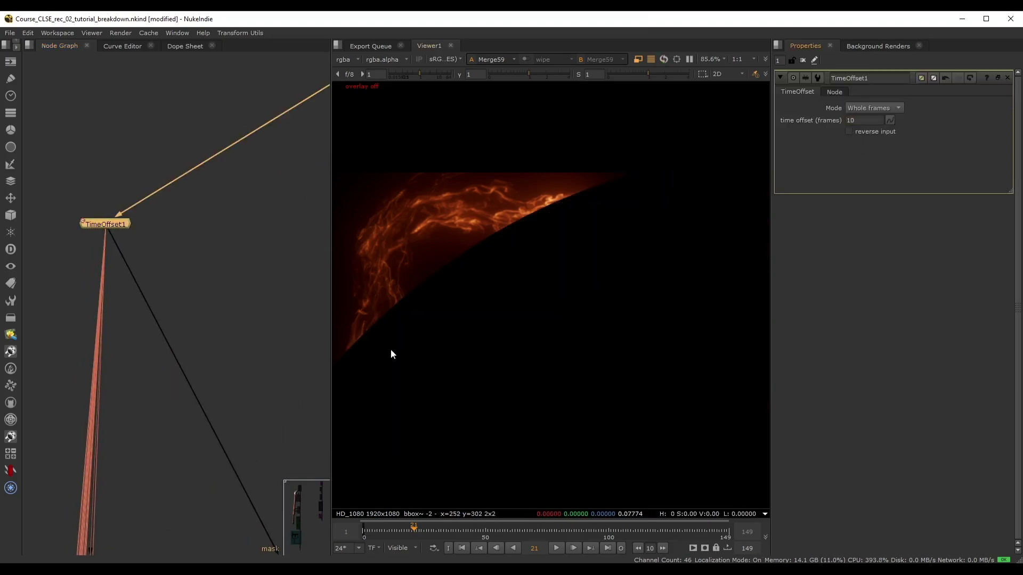
# - Play back the wipe sequence from the first frame to check the spacing between wipes
pyautogui.scroll(-3, 482, 303)
pyautogui.click(461, 549)
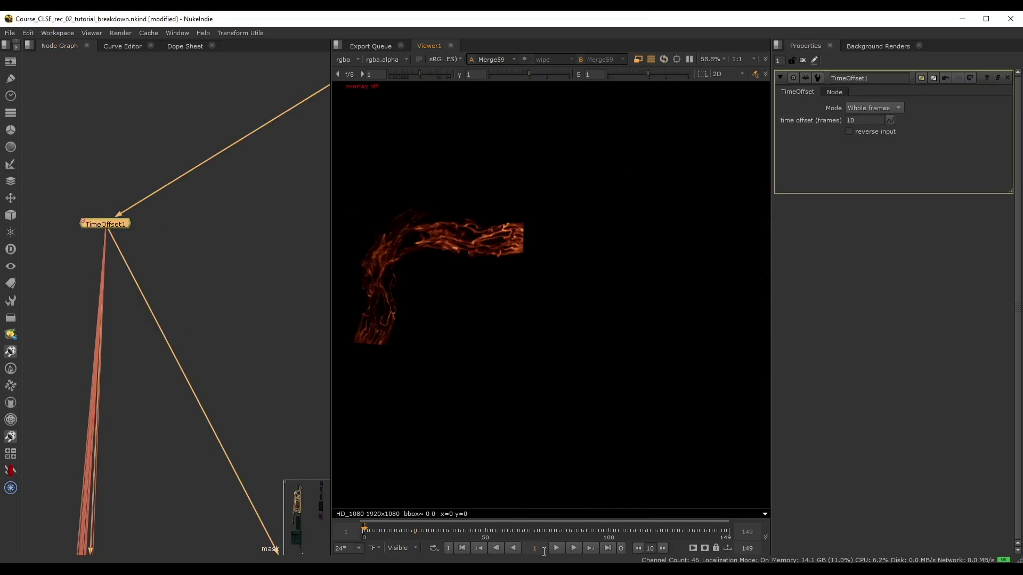
pyautogui.click(555, 549)
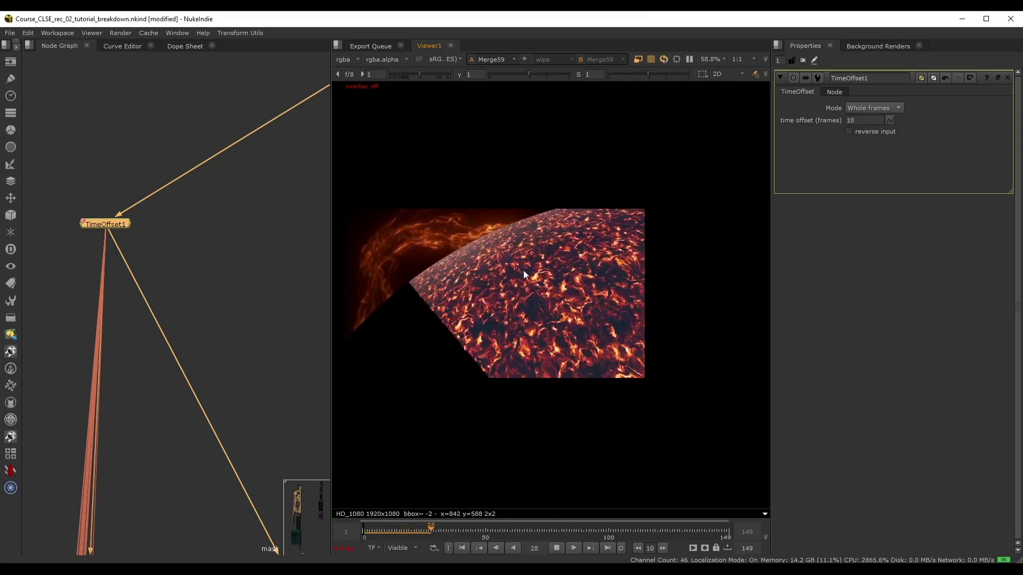
pyautogui.click(462, 549)
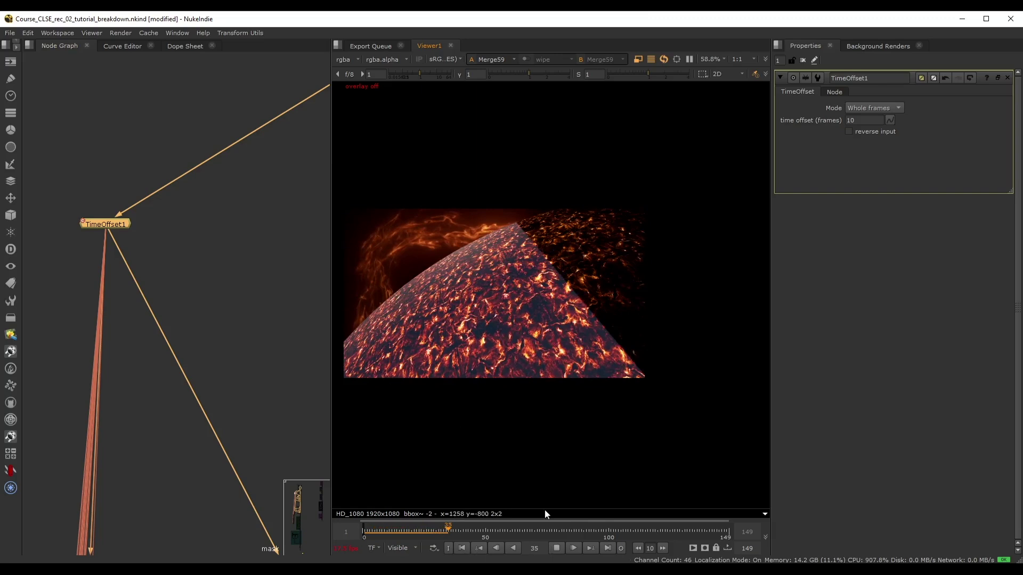
pyautogui.click(555, 551)
# - Open the settings of Transform1, which drives the wipe mask below Rectangle1, and view its output
pyautogui.click(187, 226)
pyautogui.scroll(-2, 187, 225)
pyautogui.moveTo(187, 226); pyautogui.dragTo(140, 267, button='middle')
pyautogui.moveTo(184, 154); pyautogui.dragTo(108, 224, button='middle')
pyautogui.scroll(5, 200, 209)
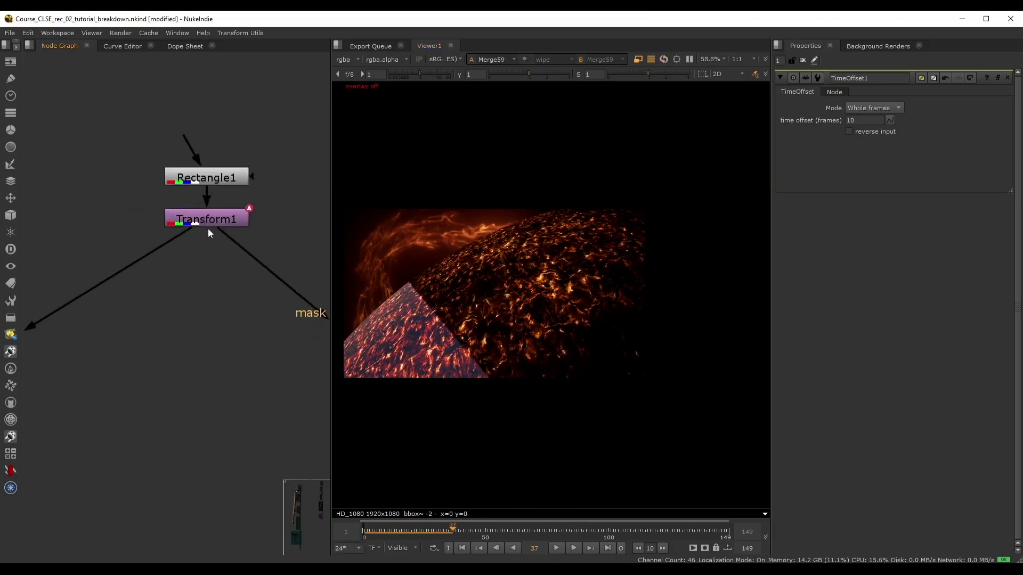
pyautogui.doubleClick(234, 216)
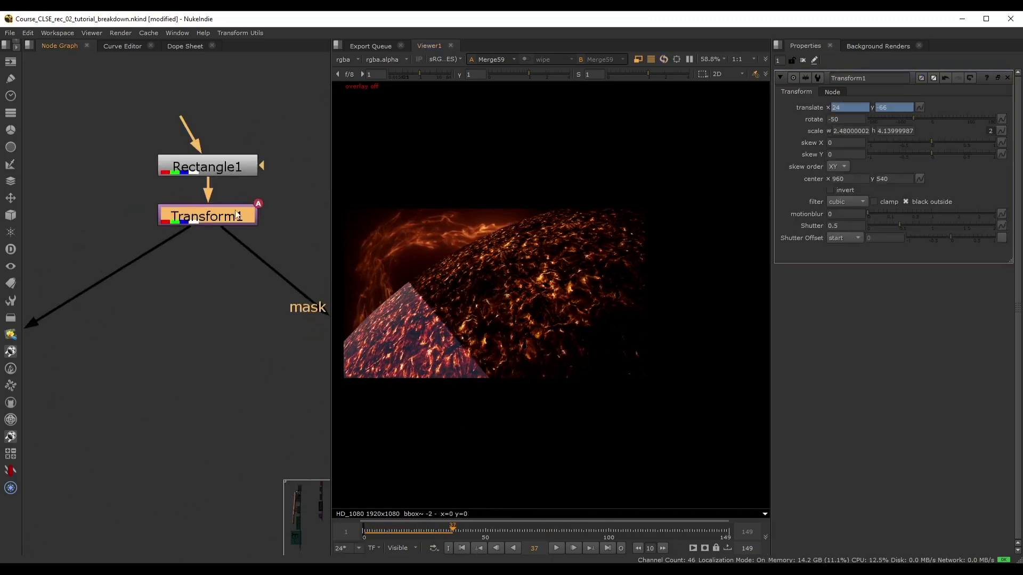
pyautogui.click(189, 46)
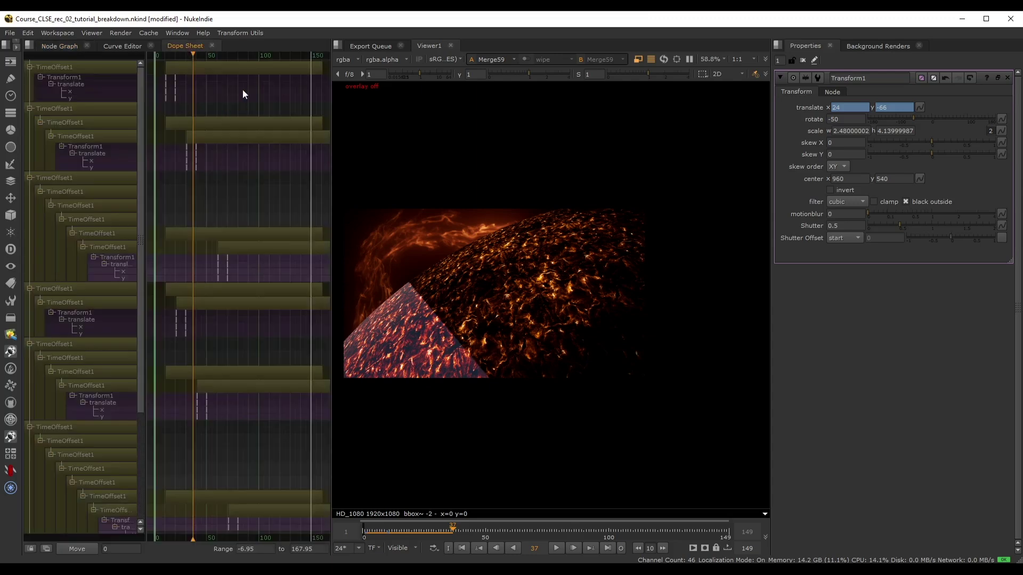
pyautogui.click(59, 46)
pyautogui.press('1')
pyautogui.click(222, 217)
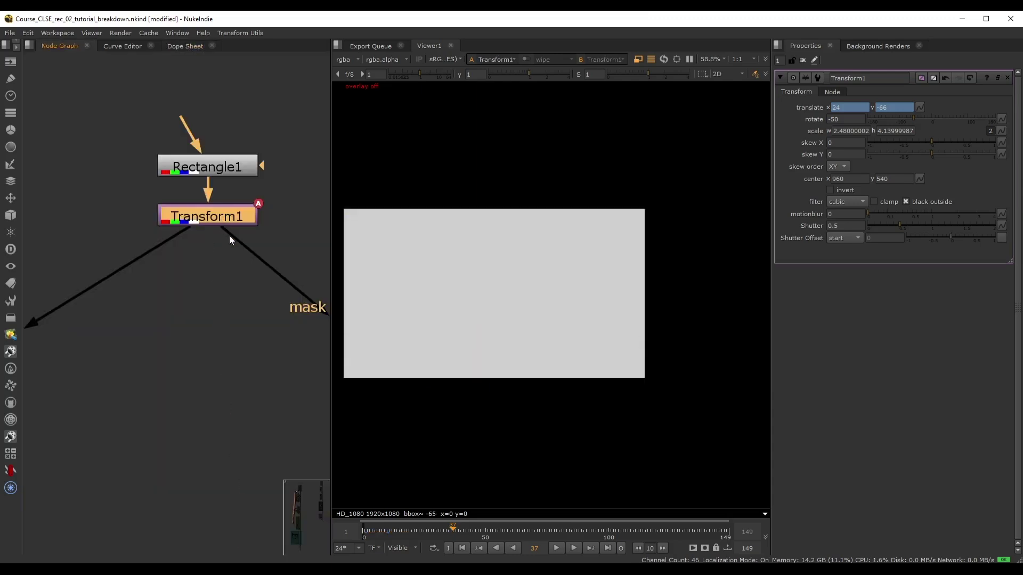
# - Shorten the wipe by moving the ending translate x and y keys of Transform1 3 frames earlier, to frame 7
pyautogui.click(175, 47)
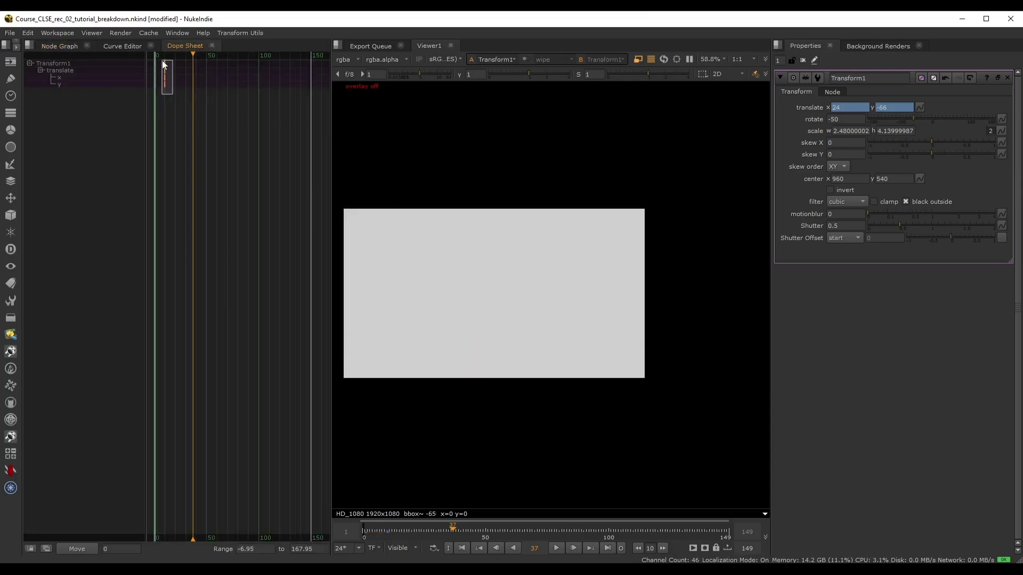
pyautogui.moveTo(162, 59); pyautogui.dragTo(162, 57)
pyautogui.press('f')
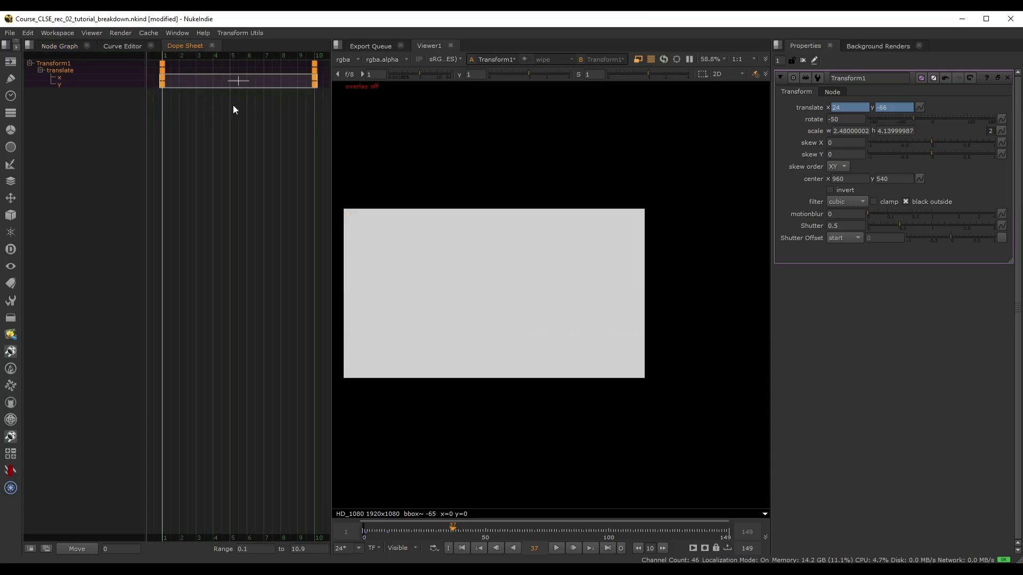
pyautogui.click(229, 137)
pyautogui.scroll(-3, 198, 118)
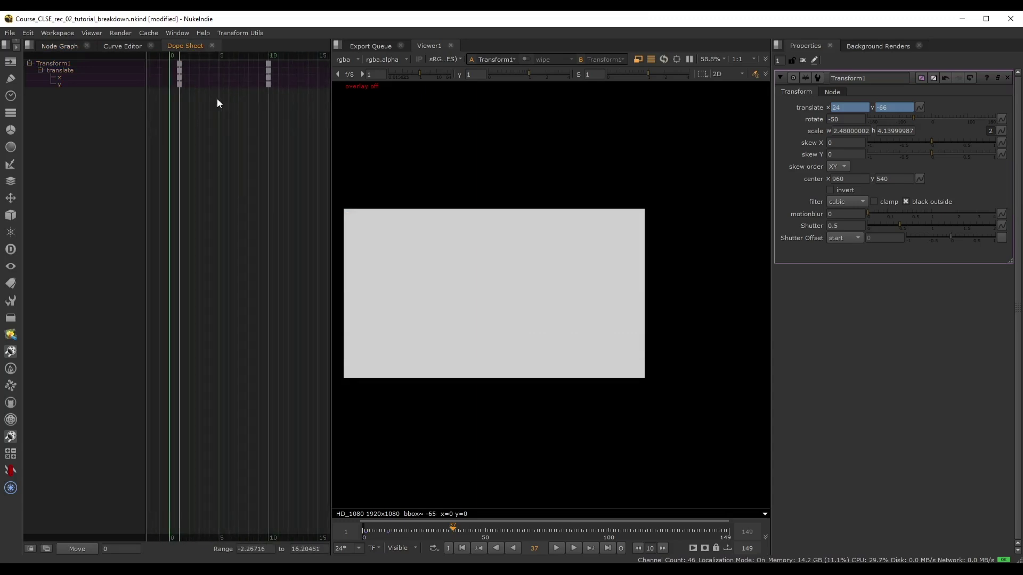
pyautogui.scroll(-1, 223, 101)
pyautogui.moveTo(260, 84); pyautogui.dragTo(229, 84)
pyautogui.hotkey('ctrl', 'z')
pyautogui.moveTo(278, 59); pyautogui.dragTo(235, 74)
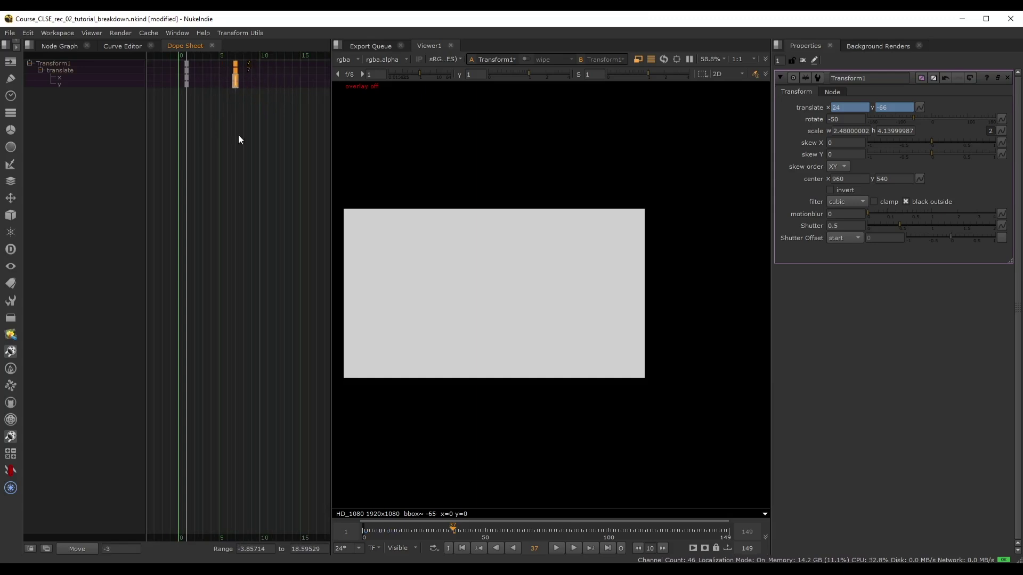
pyautogui.click(63, 44)
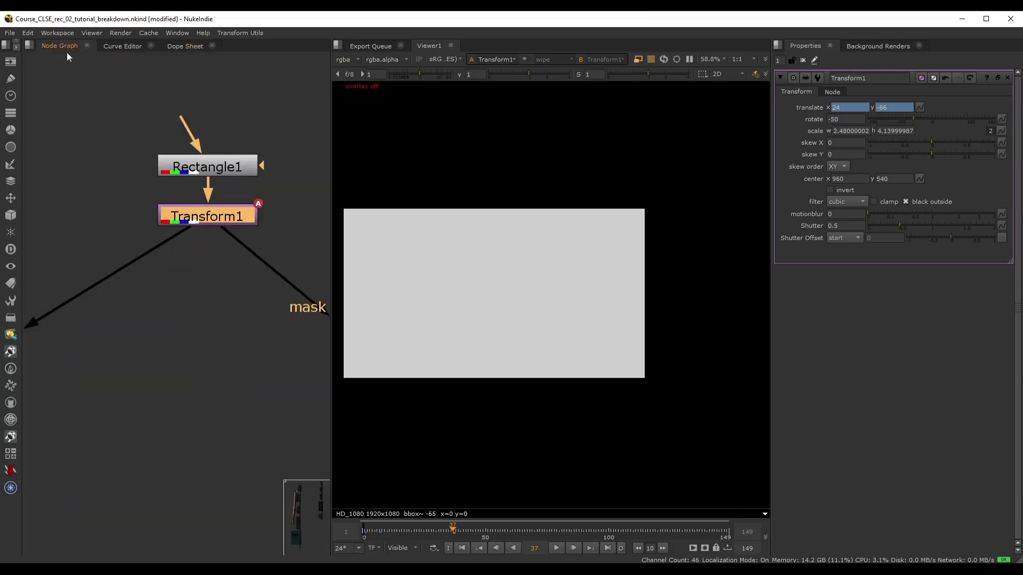
# - Hide the expression link arrows between the linked TimeOffset nodes in the node graph
pyautogui.scroll(-5, 183, 315)
pyautogui.moveTo(145, 122); pyautogui.dragTo(242, 395)
pyautogui.click(129, 252)
pyautogui.hotkey('alt', 'e')
pyautogui.moveTo(167, 137); pyautogui.dragTo(112, 155, button='middle')
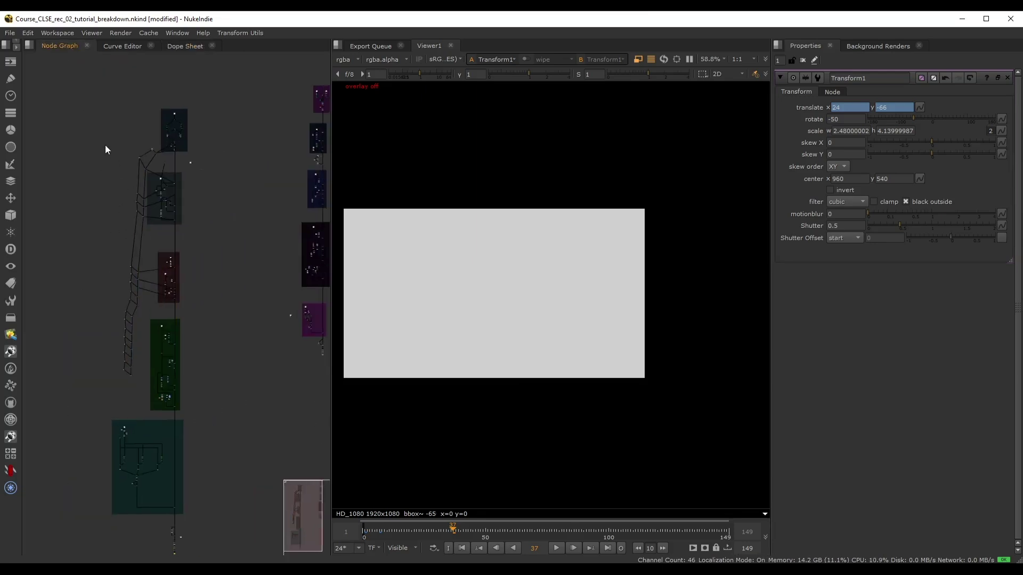
# - Connect the next free copy Merge in the chain to the first Merge on the main pipe inside the green backdrop
pyautogui.moveTo(108, 264); pyautogui.dragTo(132, 123, button='middle')
pyautogui.scroll(3, 133, 124)
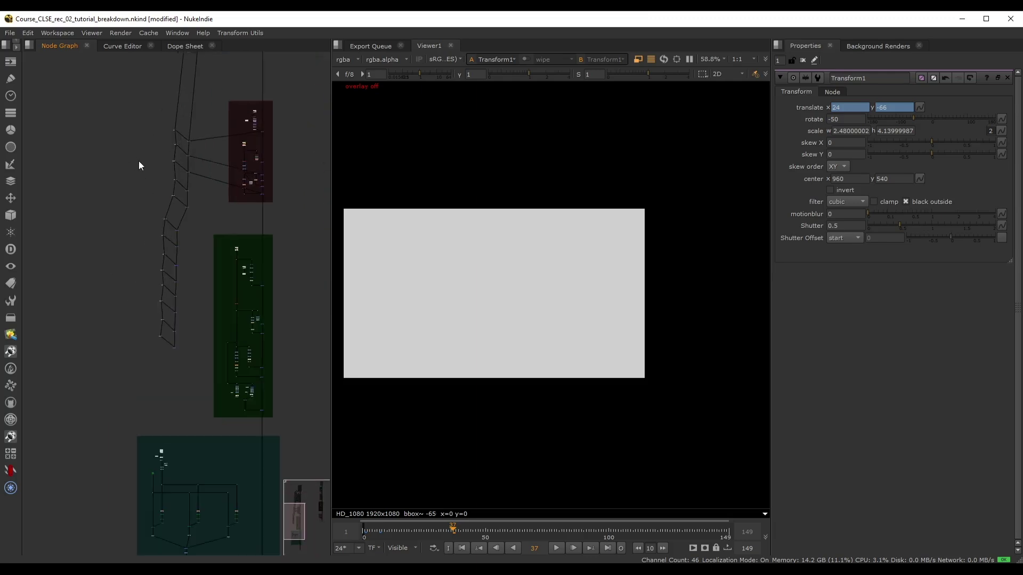
pyautogui.moveTo(137, 128); pyautogui.dragTo(200, 371)
pyautogui.scroll(2, 209, 255)
pyautogui.click(209, 255)
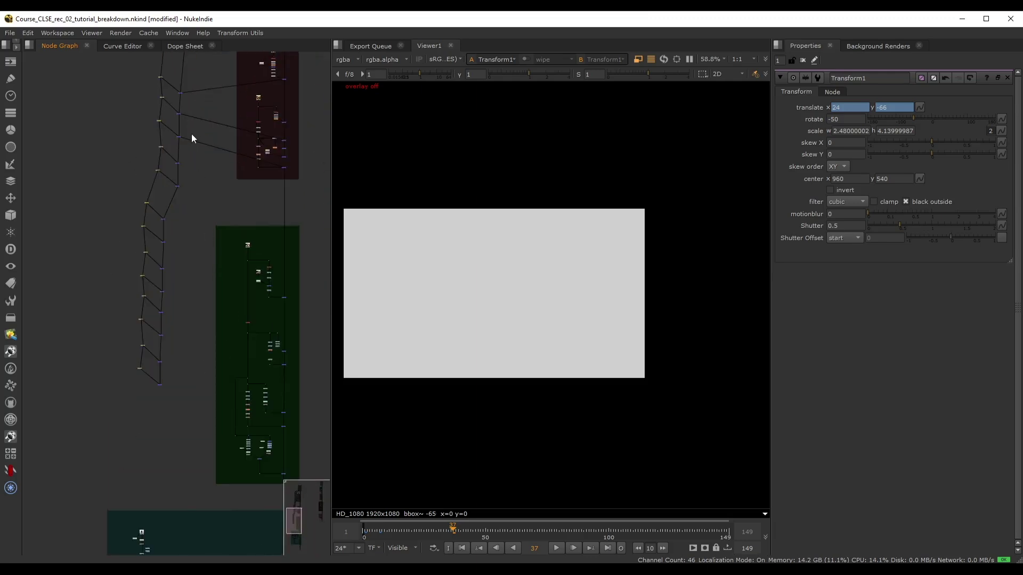
pyautogui.scroll(-2, 187, 128)
pyautogui.scroll(2, 200, 162)
pyautogui.scroll(2, 200, 163)
pyautogui.moveTo(200, 163); pyautogui.dragTo(106, 121, button='middle')
pyautogui.moveTo(222, 306); pyautogui.dragTo(250, 343)
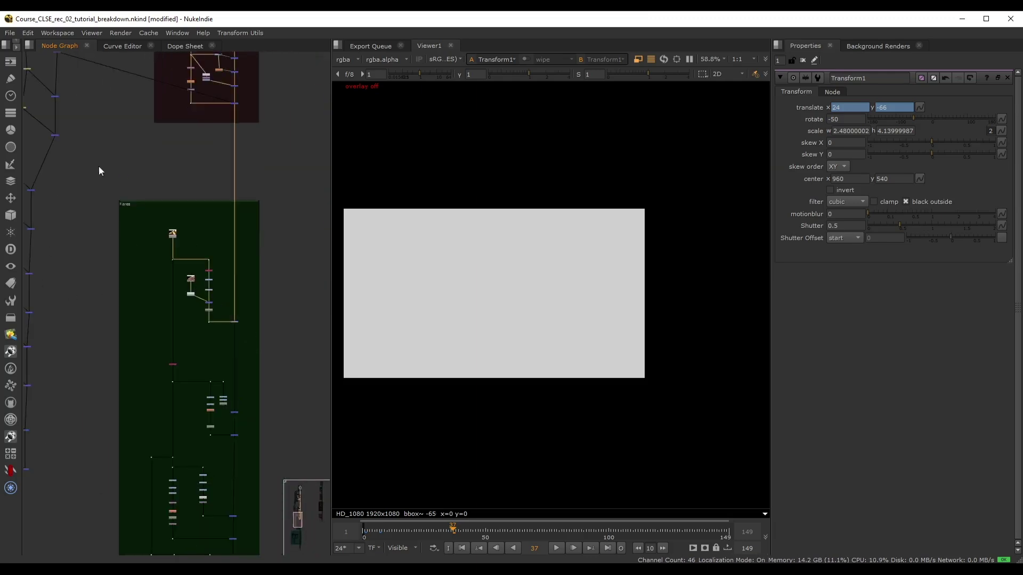
pyautogui.scroll(-2, 136, 139)
pyautogui.moveTo(136, 139); pyautogui.dragTo(170, 193, button='middle')
pyautogui.moveTo(141, 159); pyautogui.dragTo(113, 173)
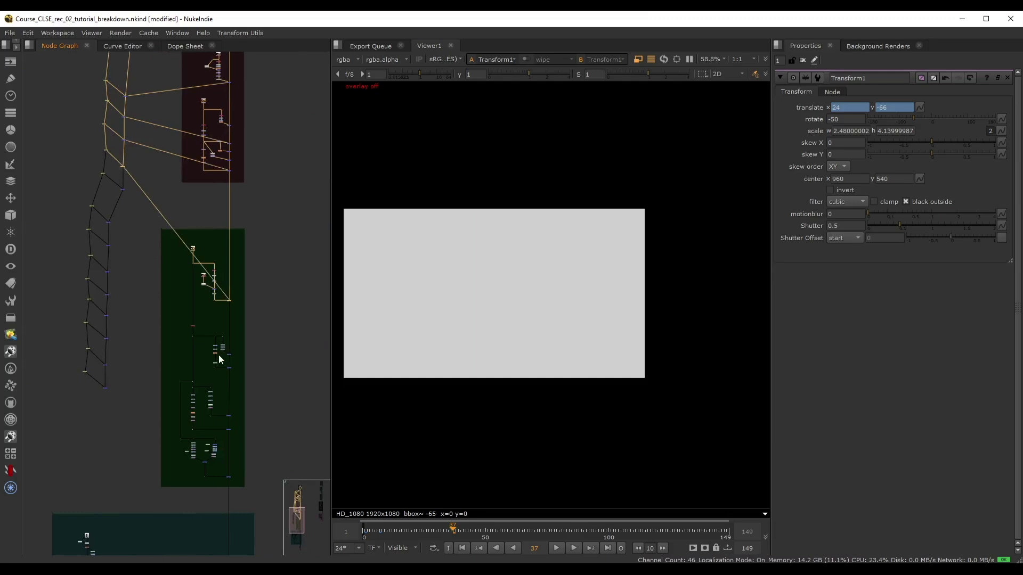
# - Connect the following copy Merge in the chain to the main-pipe Merge that ends the green backdrop's second branch
pyautogui.moveTo(222, 360)
pyautogui.mouseDown()
pyautogui.moveTo(237, 350)
pyautogui.moveTo(226, 374)
pyautogui.mouseUp()
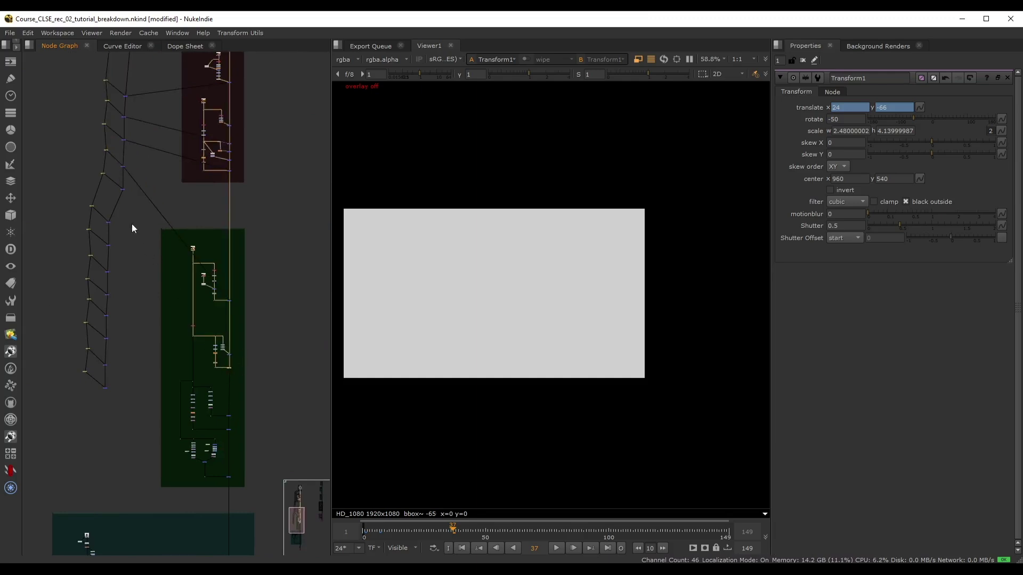
pyautogui.moveTo(130, 188); pyautogui.dragTo(135, 181)
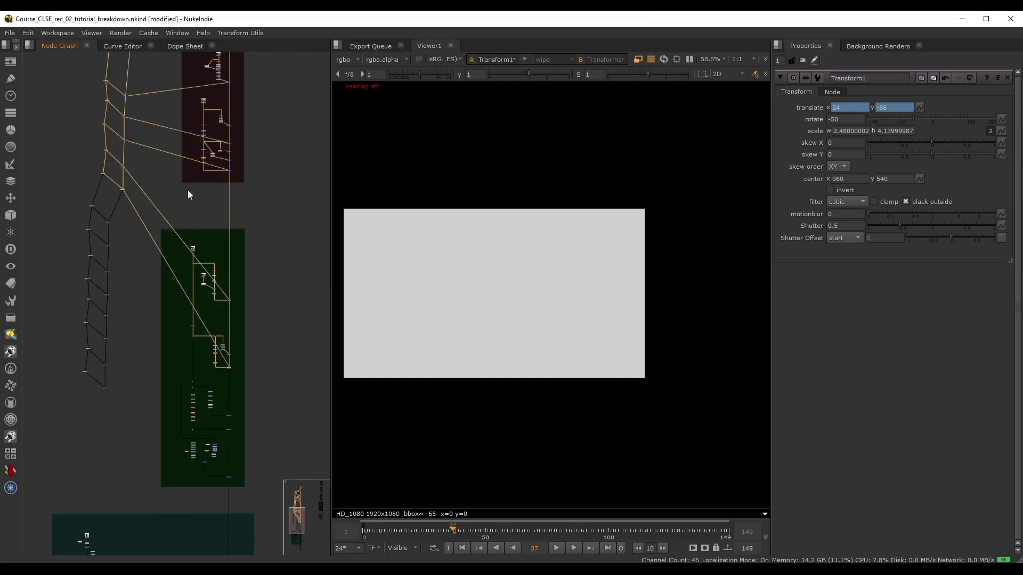
pyautogui.click(171, 195)
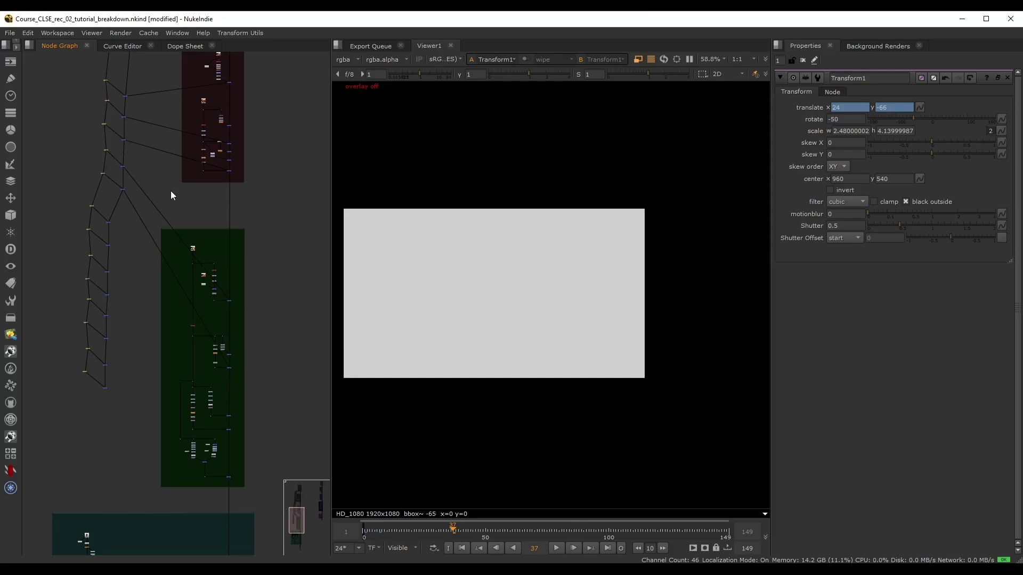